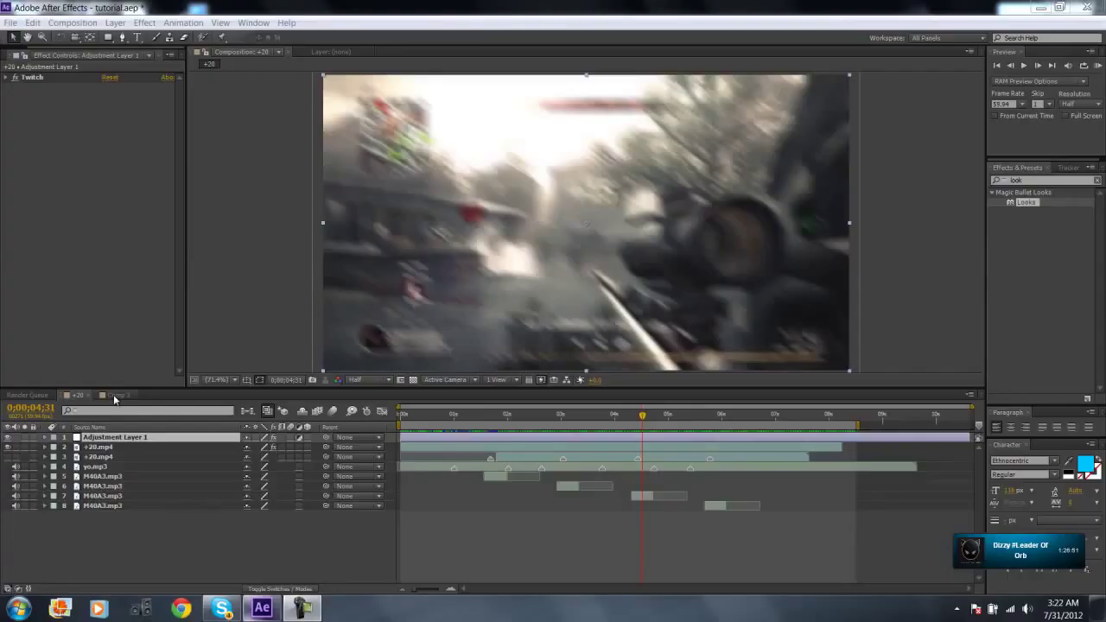
Bring Comp 3 into the Timeline to view its glowing green triangle.
left_click(114, 394)
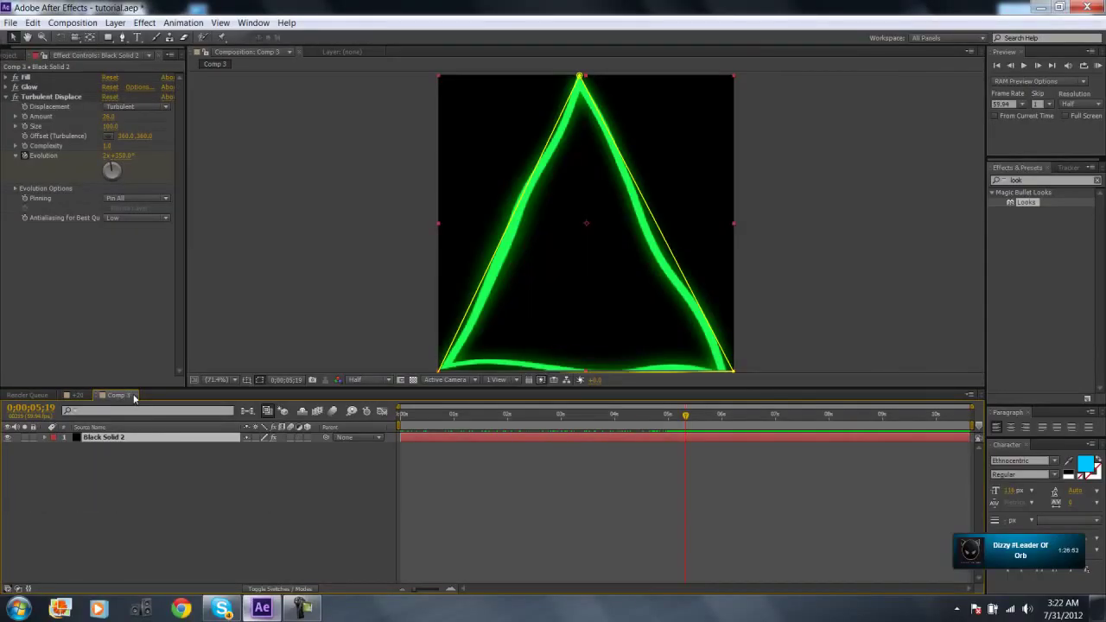
Close Comp 3 so the +20 gameplay composition becomes active.
left_click(133, 395)
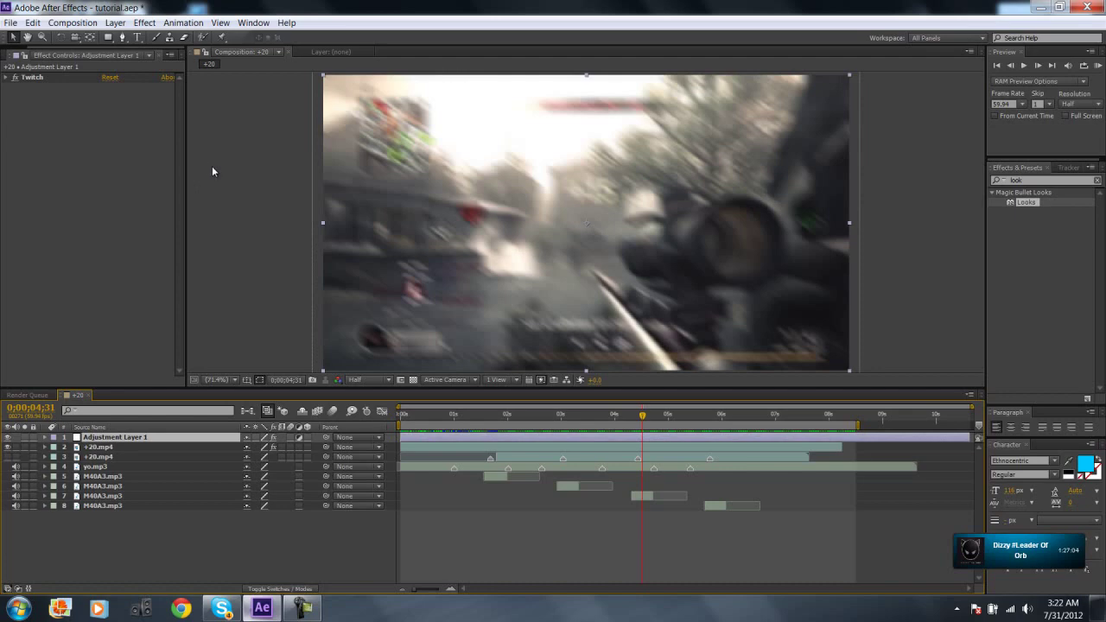
Deselect the adjustment layer and move the current time back to the start of +20.
key("F2")
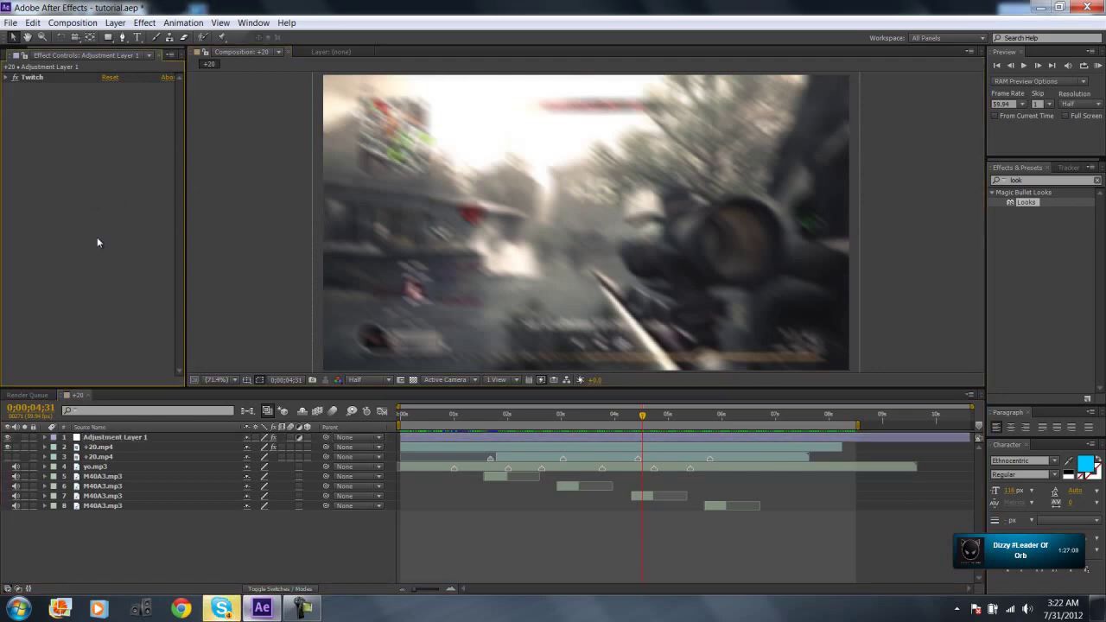
left_click(200, 106)
left_click(223, 555)
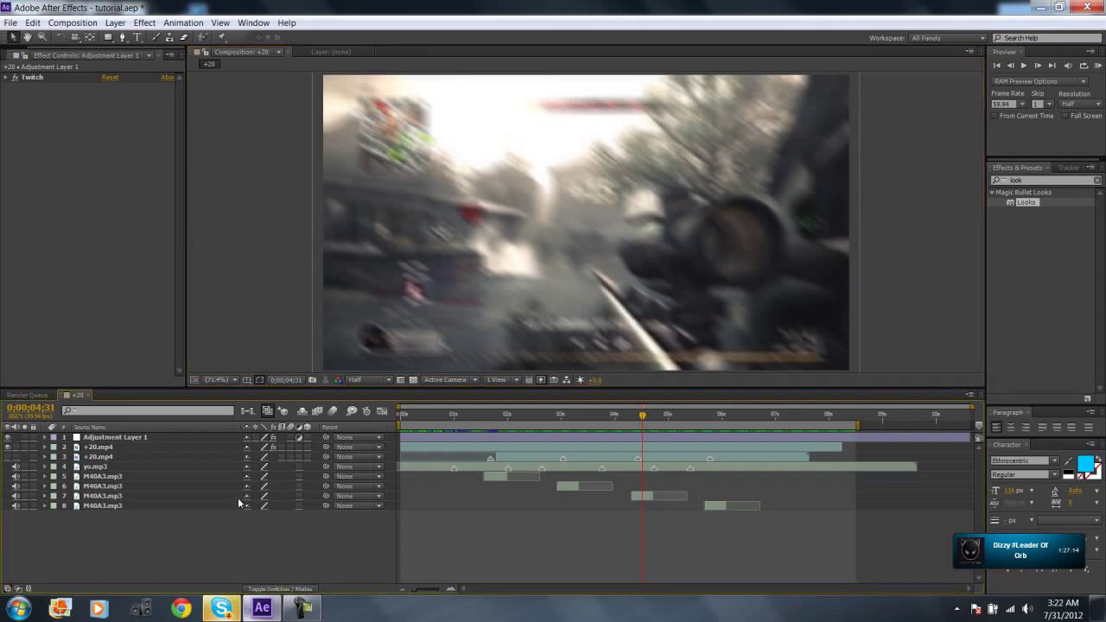
left_click(143, 324)
left_click(242, 285)
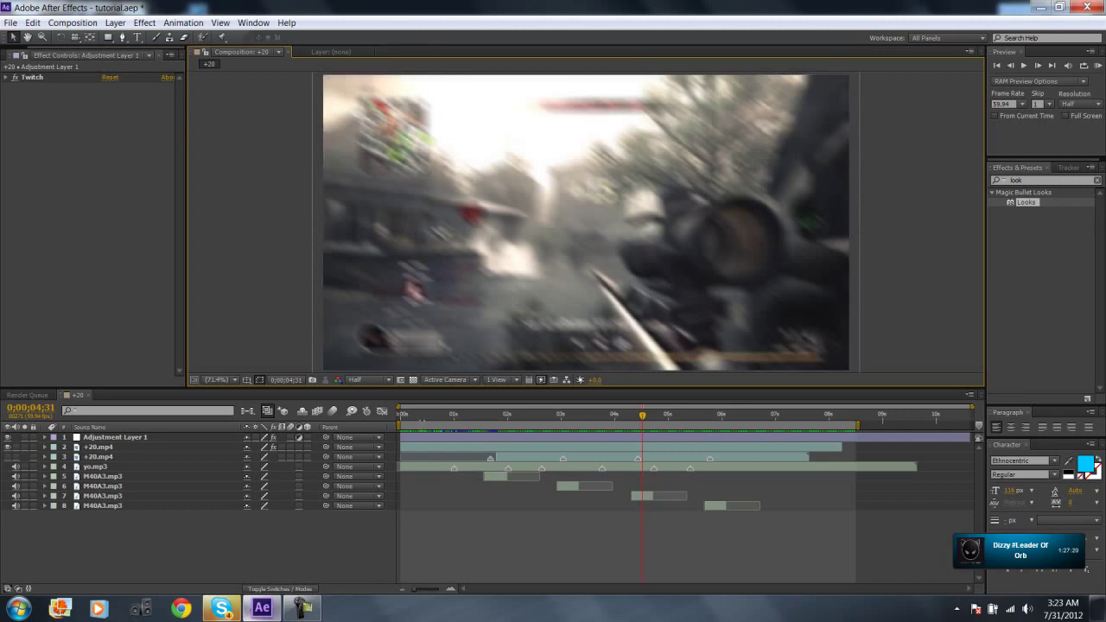
left_click_drag(435, 419, 400, 421)
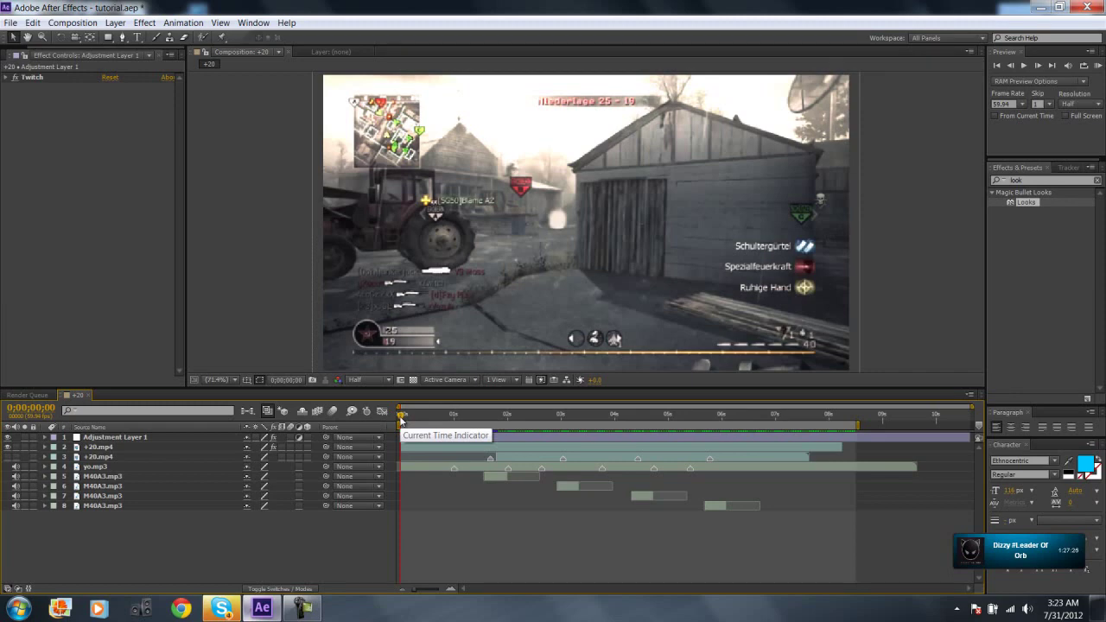
mouse_move(400, 421)
left_mouse_down()
mouse_move(497, 442)
mouse_move(388, 417)
left_mouse_up()
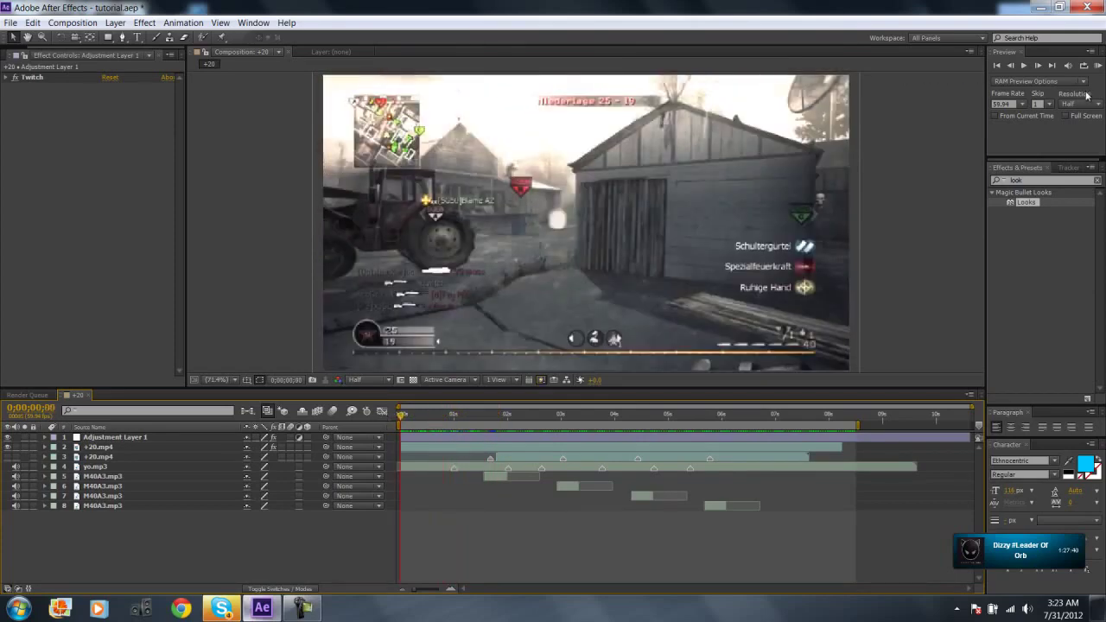
Preview the +20 gameplay, scrub through it, then display the Project panel's item list.
left_click(1096, 68)
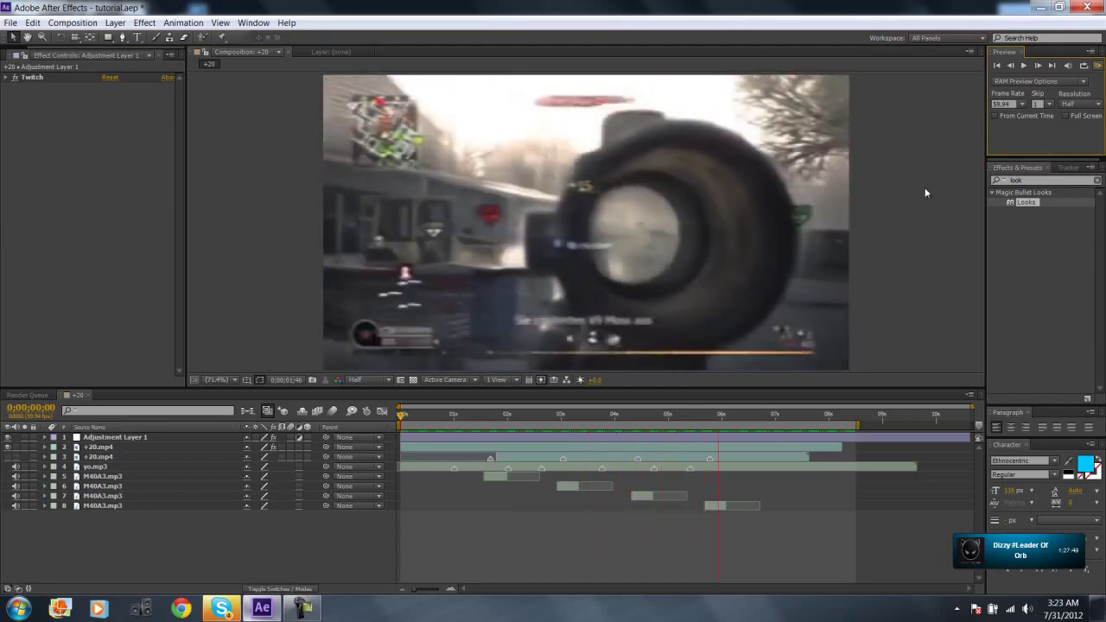
key("space")
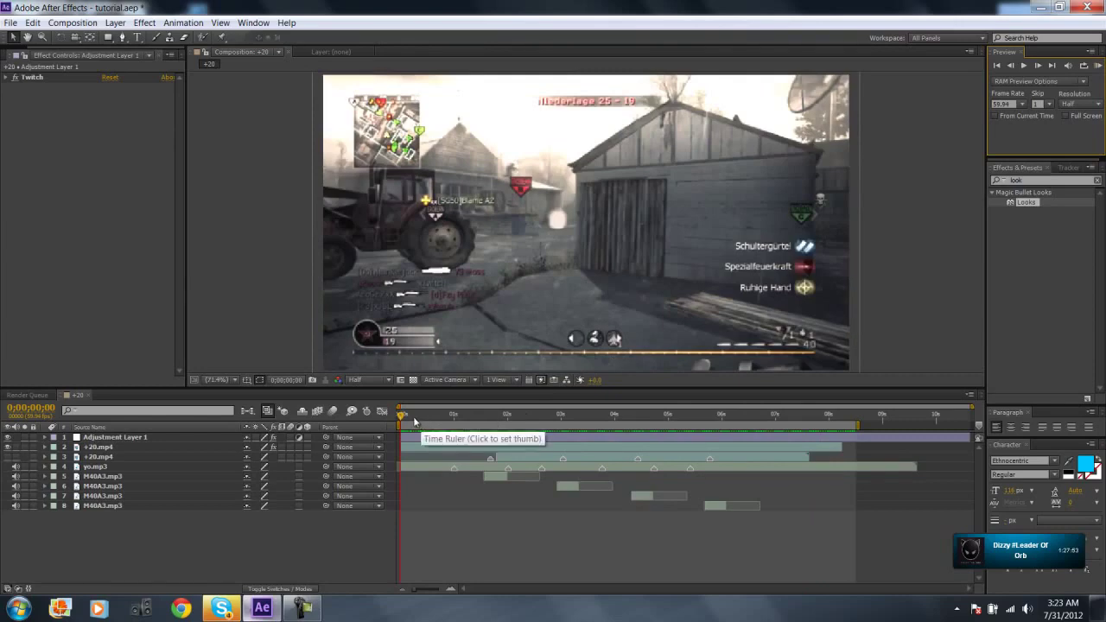
left_click_drag(415, 422, 498, 428)
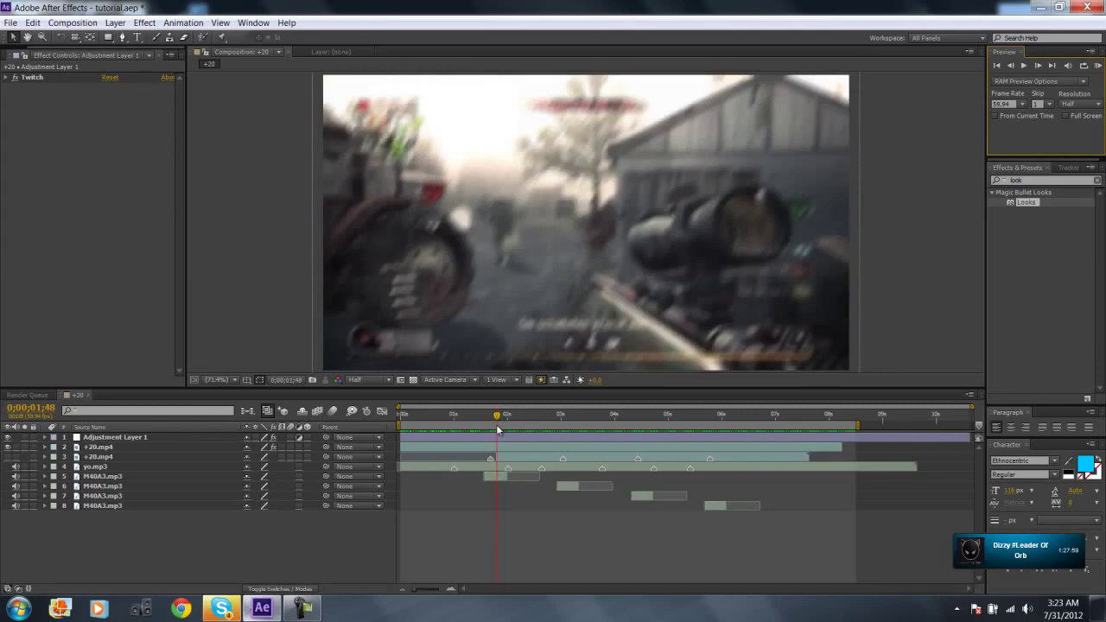
left_click_drag(497, 428, 467, 418)
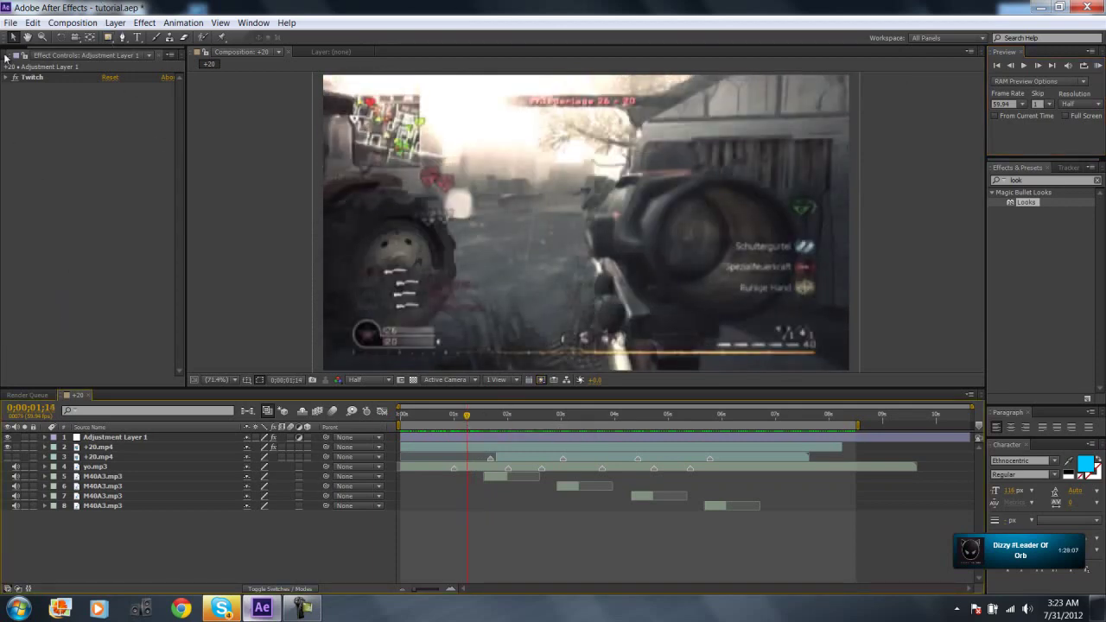
left_click(5, 55)
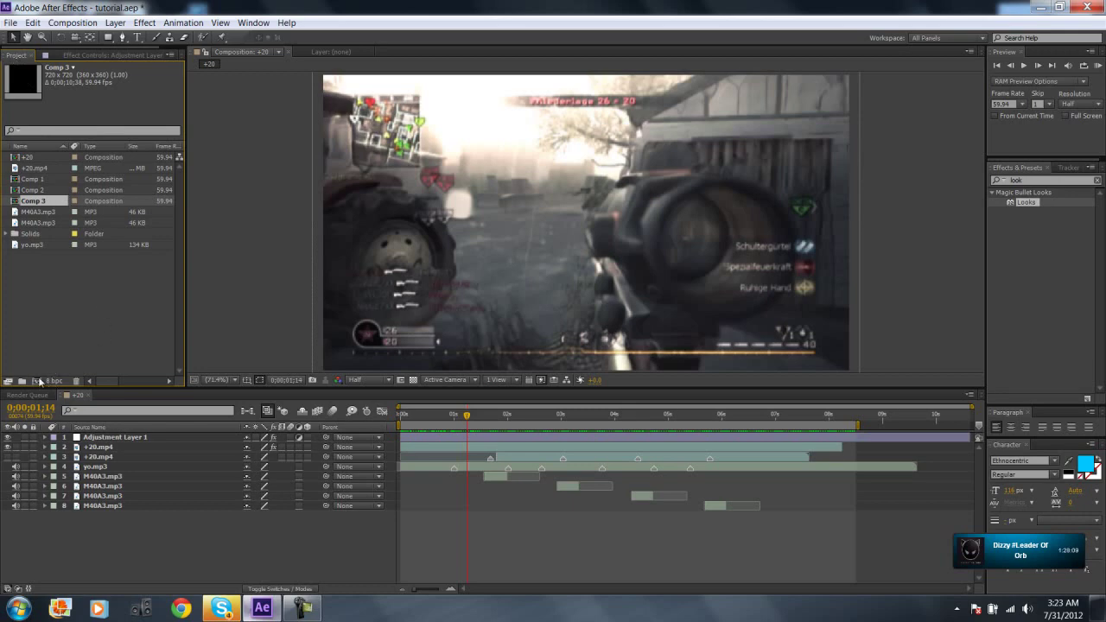
Create Comp 4 at 720×720, 59.94 fps and 0;00;10;38 long.
left_click(67, 23)
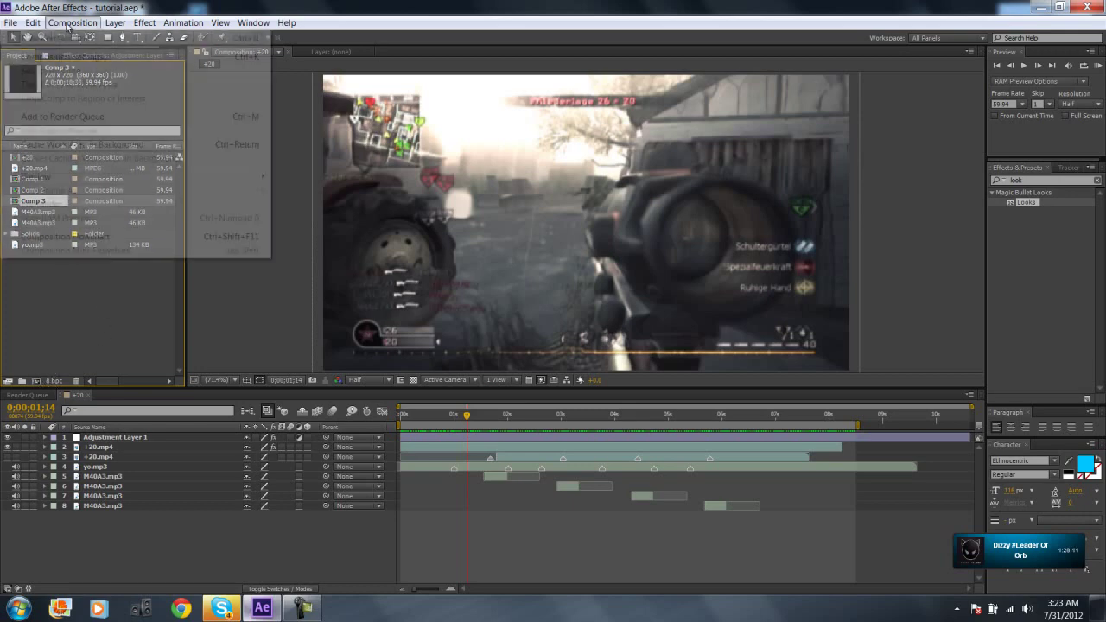
left_click(67, 23)
left_click(38, 384)
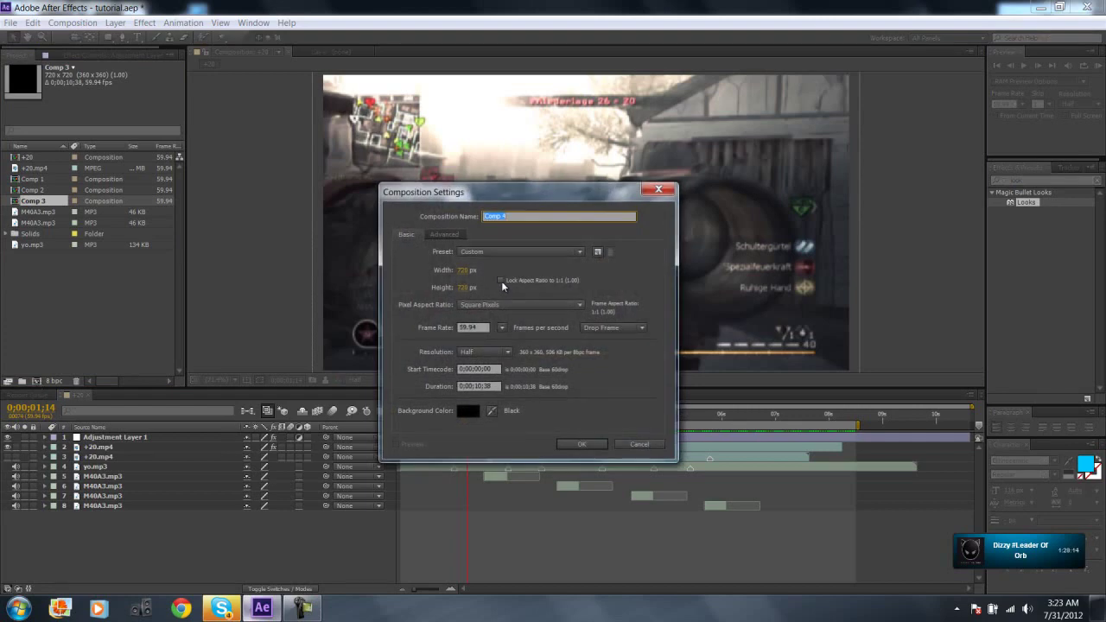
left_click(500, 280)
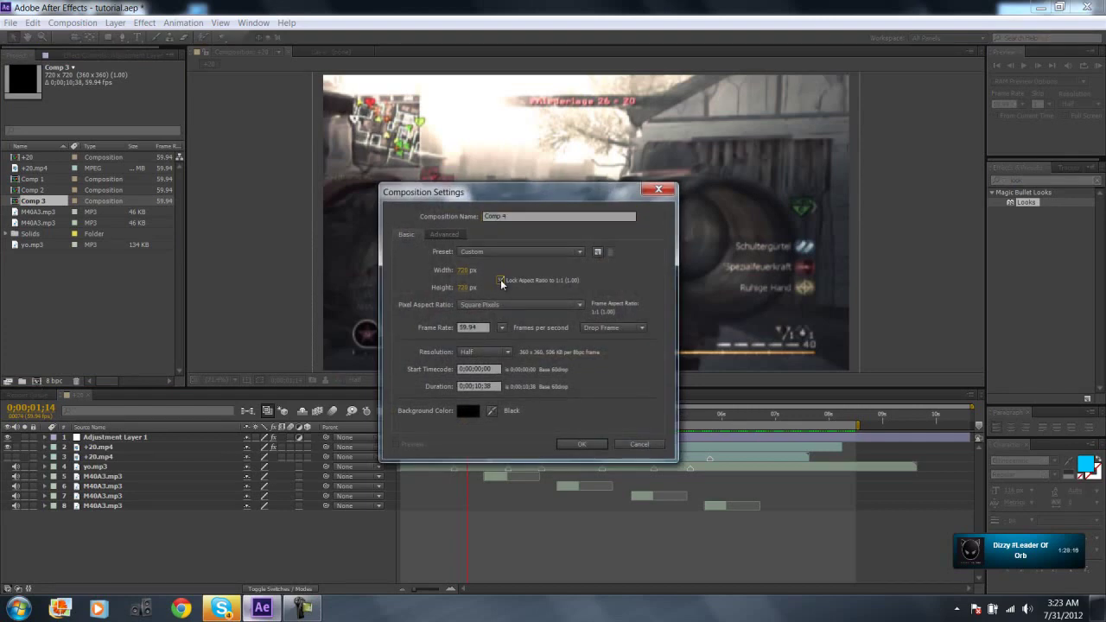
left_click(500, 280)
left_click(478, 386)
left_click(580, 445)
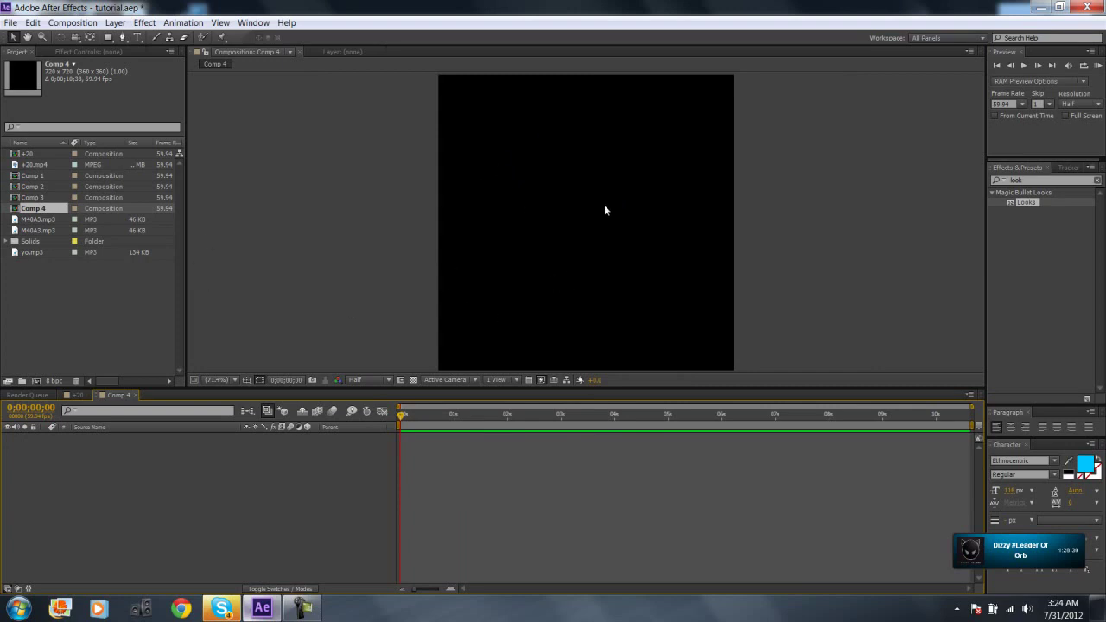
Add a black 720×720 solid, Black Solid 3, to Comp 4 via Layer > New > Solid.
right_click(213, 462)
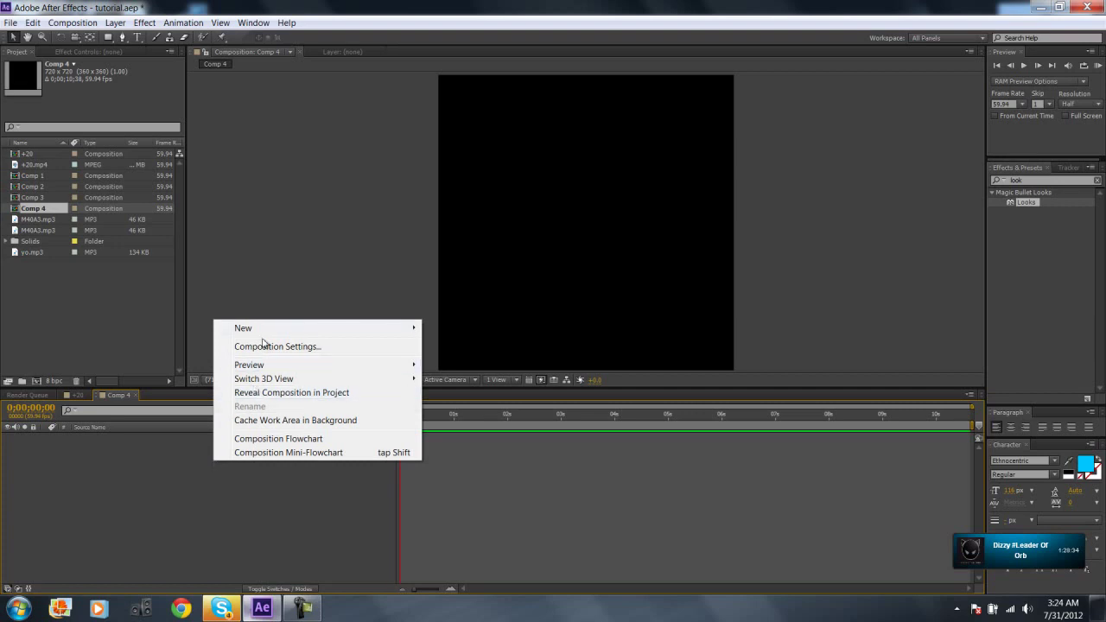
mouse_move(262, 336)
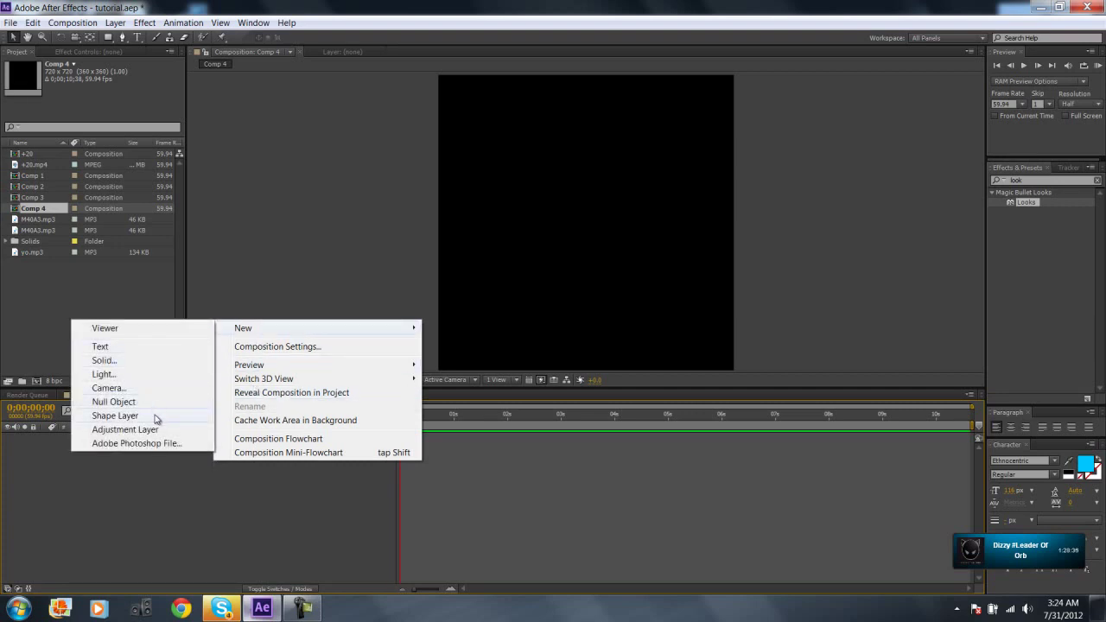
left_click(113, 27)
left_click(114, 27)
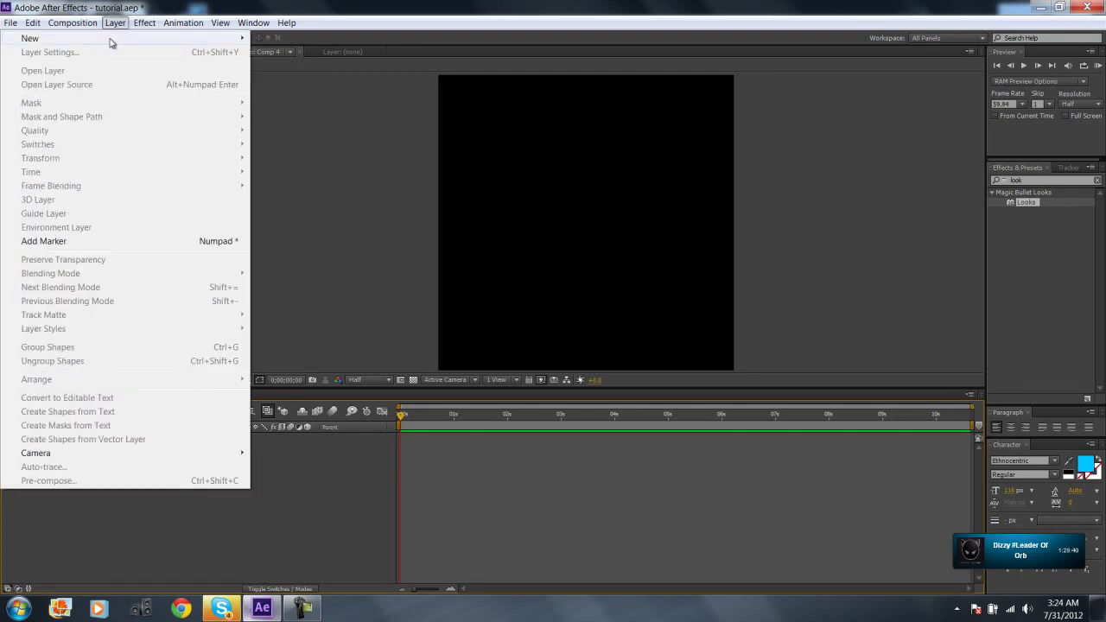
mouse_move(109, 40)
left_click(279, 52)
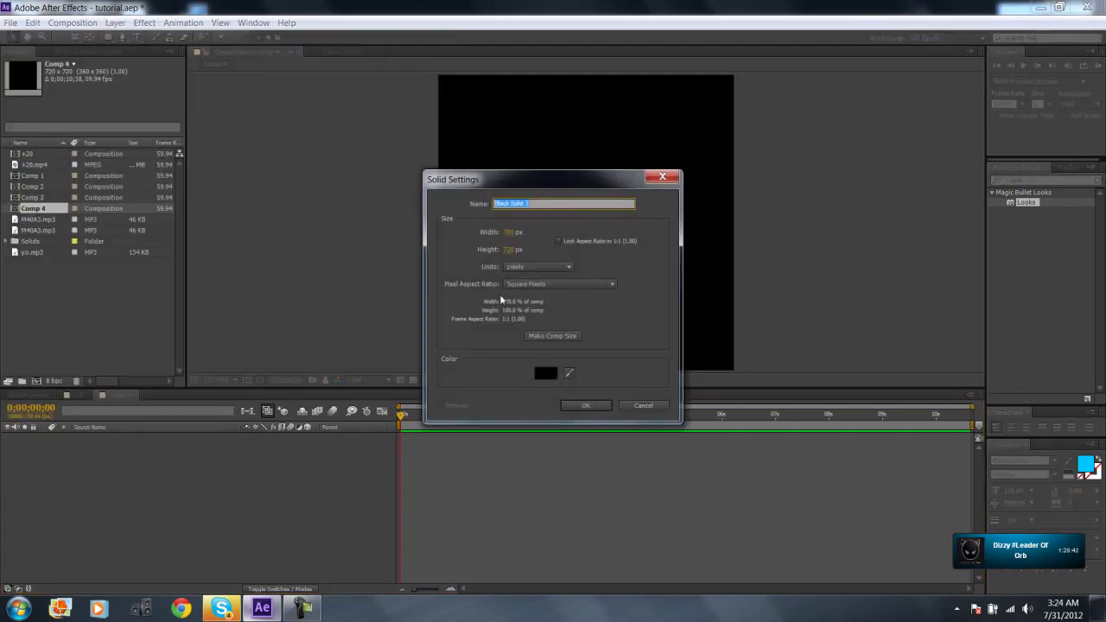
left_click(572, 404)
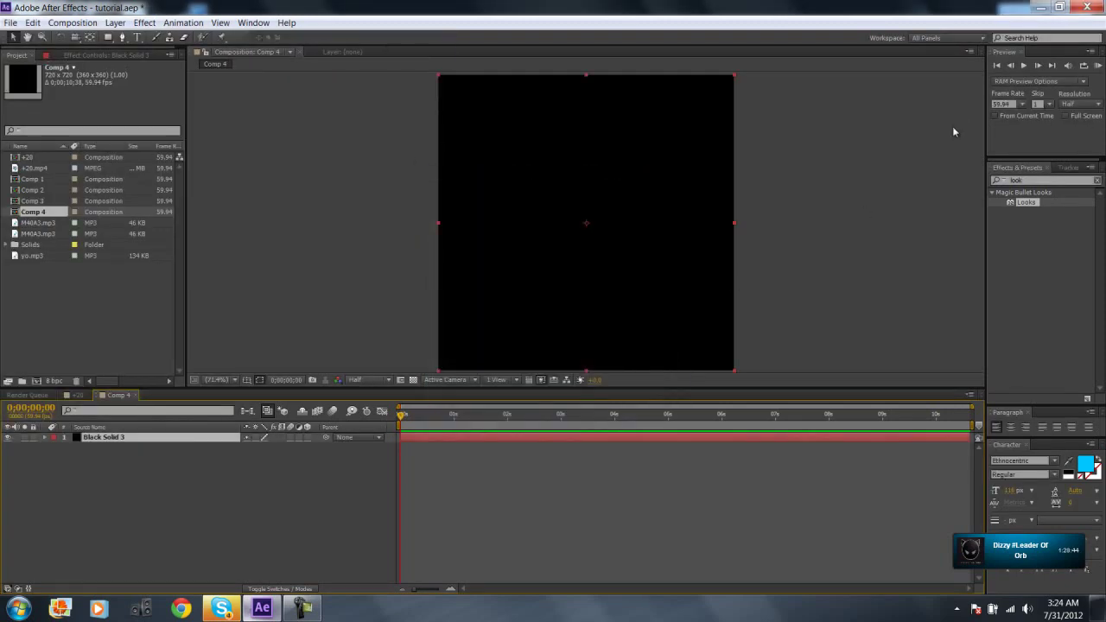
Search Effects & Presets for 'fill' and apply Fill to Black Solid 3.
left_click(452, 437)
left_click(1035, 181)
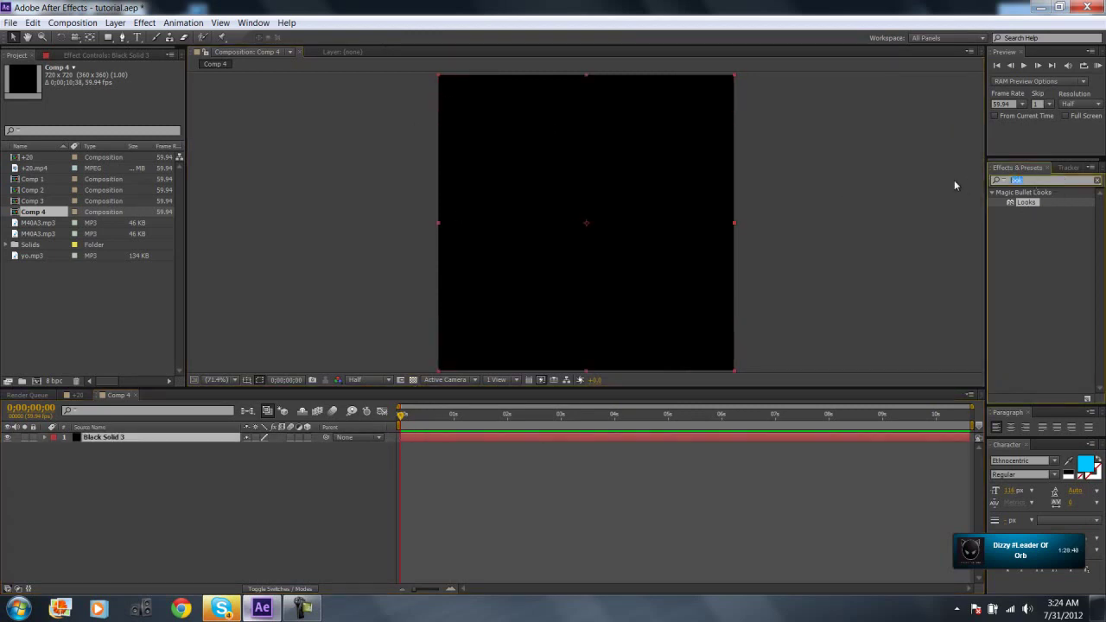
type("fill")
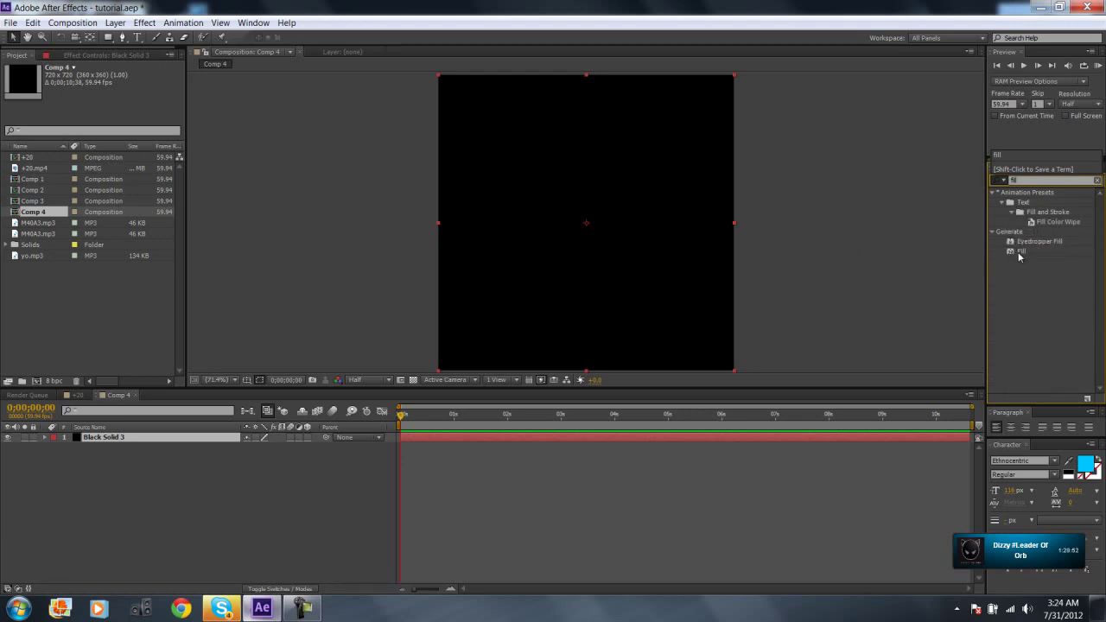
mouse_move(1021, 252)
left_mouse_down()
mouse_move(415, 481)
mouse_move(408, 435)
left_mouse_up()
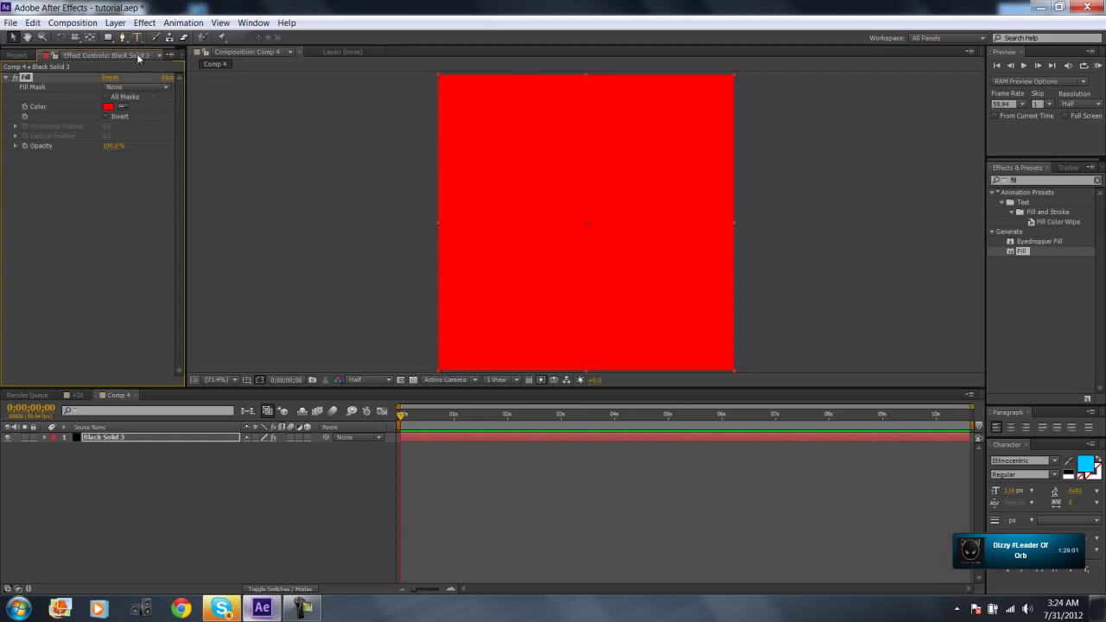
Draw a closed triangular mask on Black Solid 3 from bottom-left, top and bottom-right points.
left_click(123, 37)
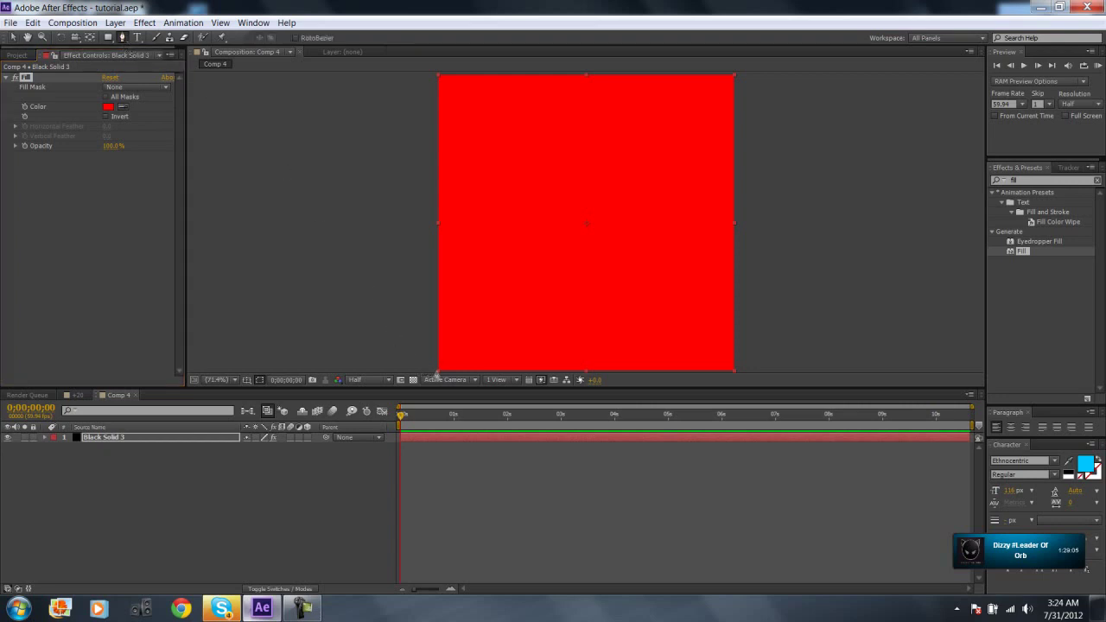
left_click(437, 371)
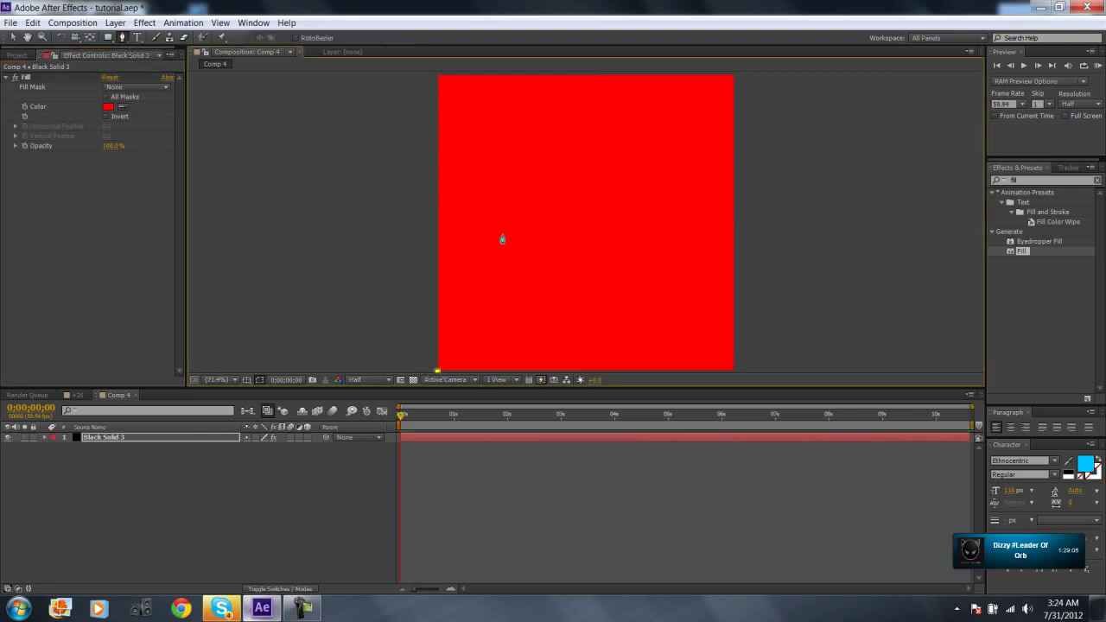
left_click(573, 75)
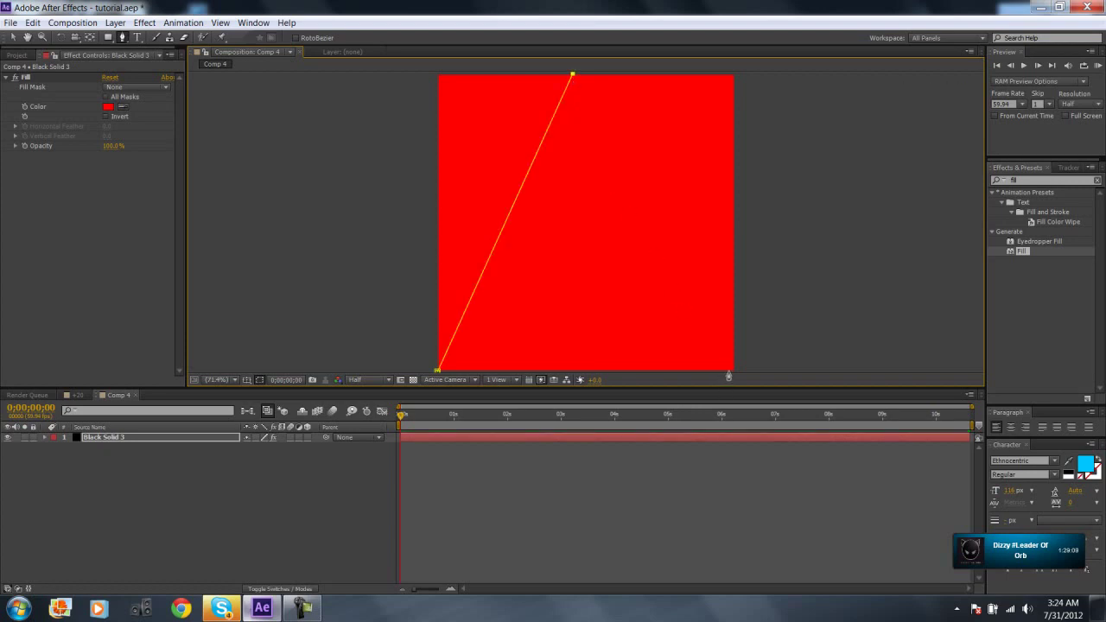
left_click(733, 369)
left_click(438, 371)
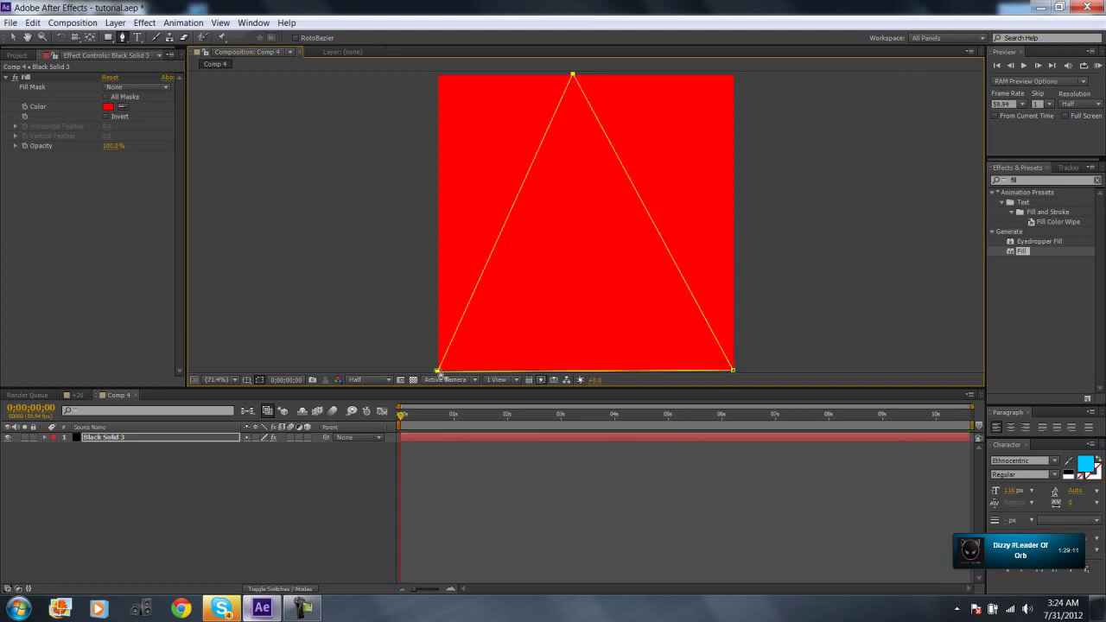
Set the current time to 0;00;00;57 and expand Black Solid 3's properties.
left_click(13, 40)
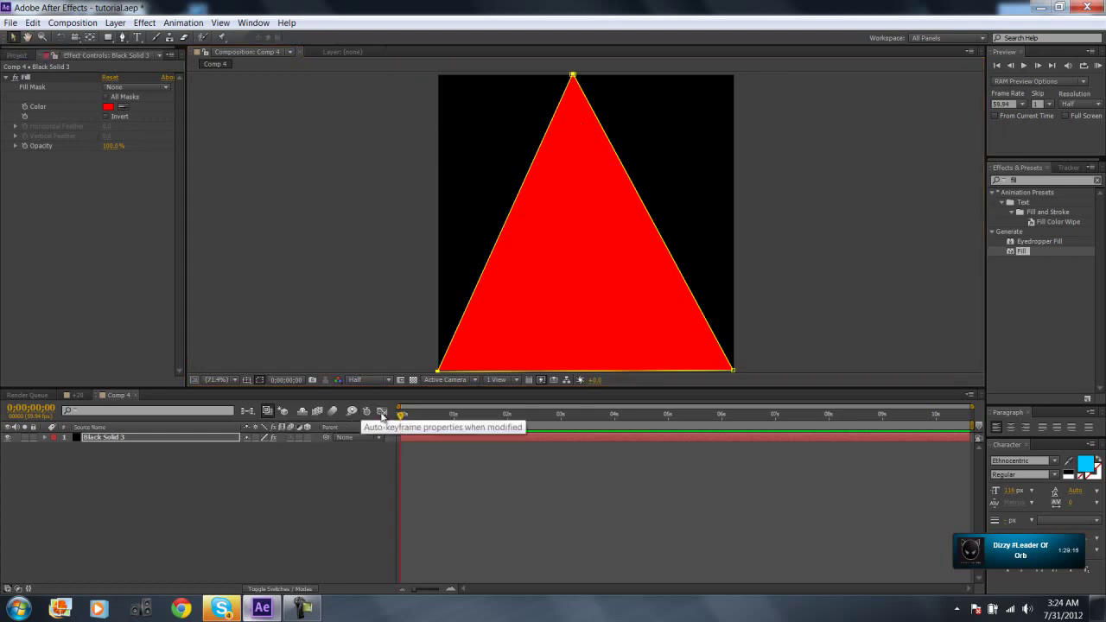
left_click_drag(412, 413, 422, 415)
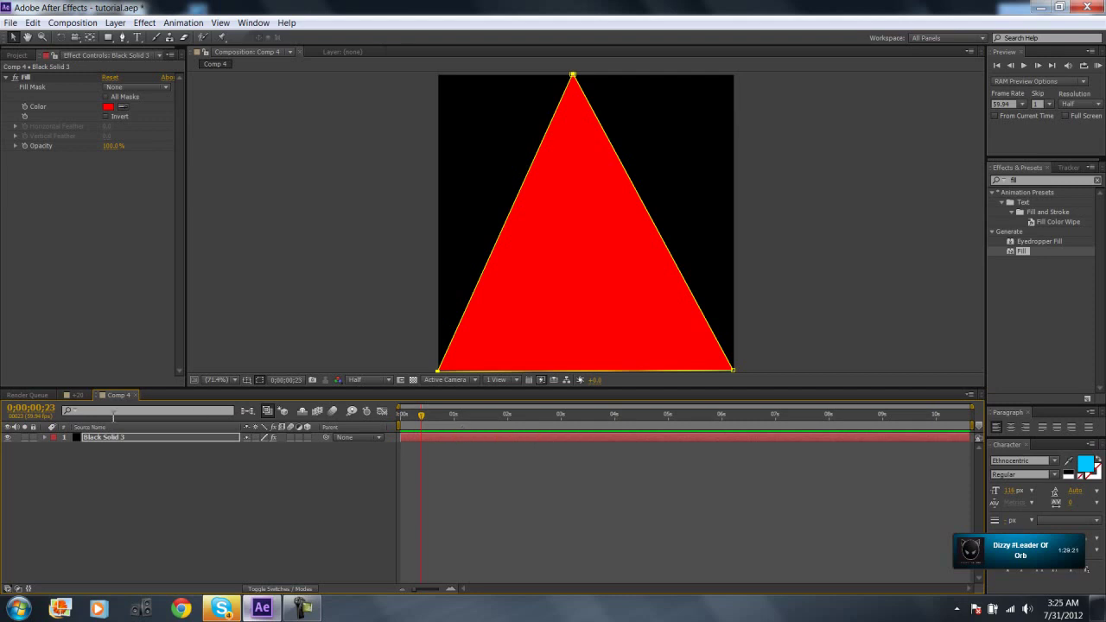
left_click(44, 435)
left_click(451, 416)
Duplicate Mask 1 and set the copy, Mask 2, to Subtract mode.
left_click(54, 447)
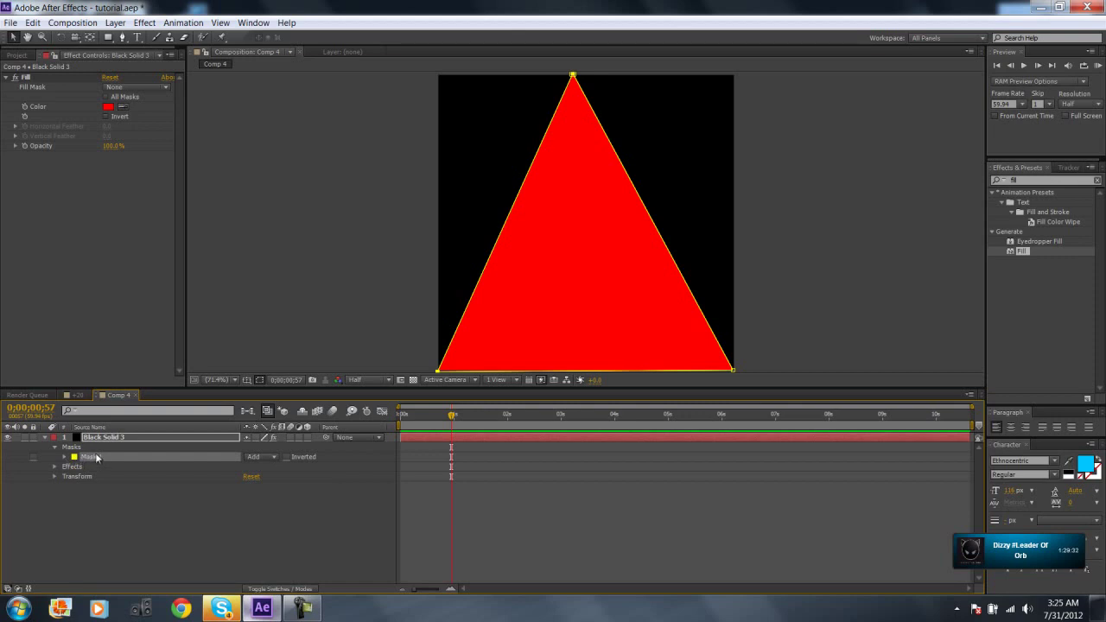
key("ctrl+d")
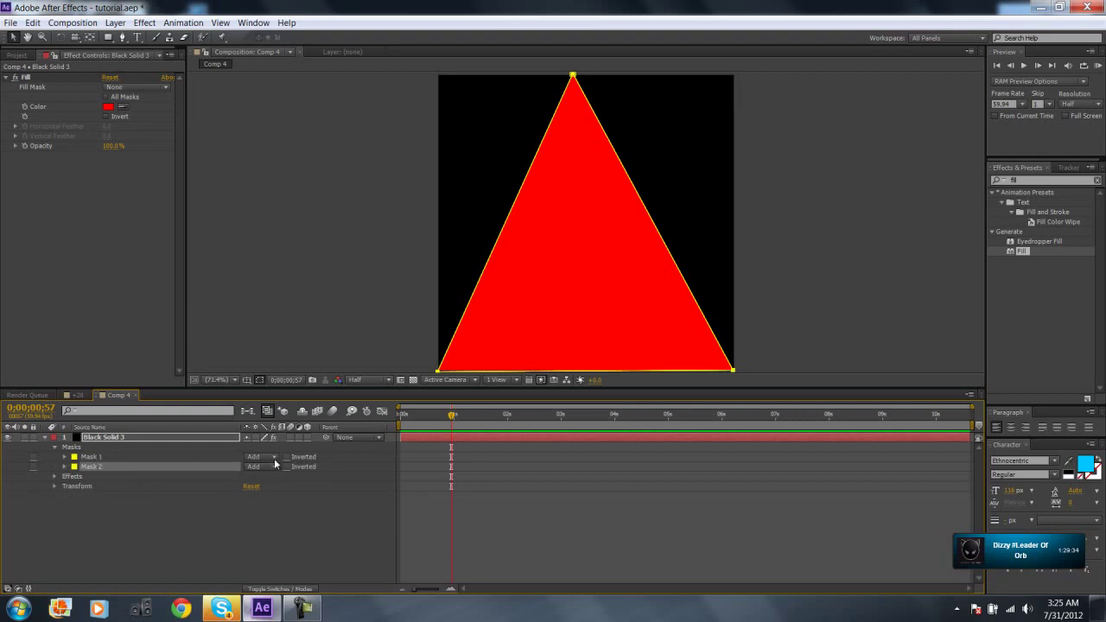
left_click(91, 458)
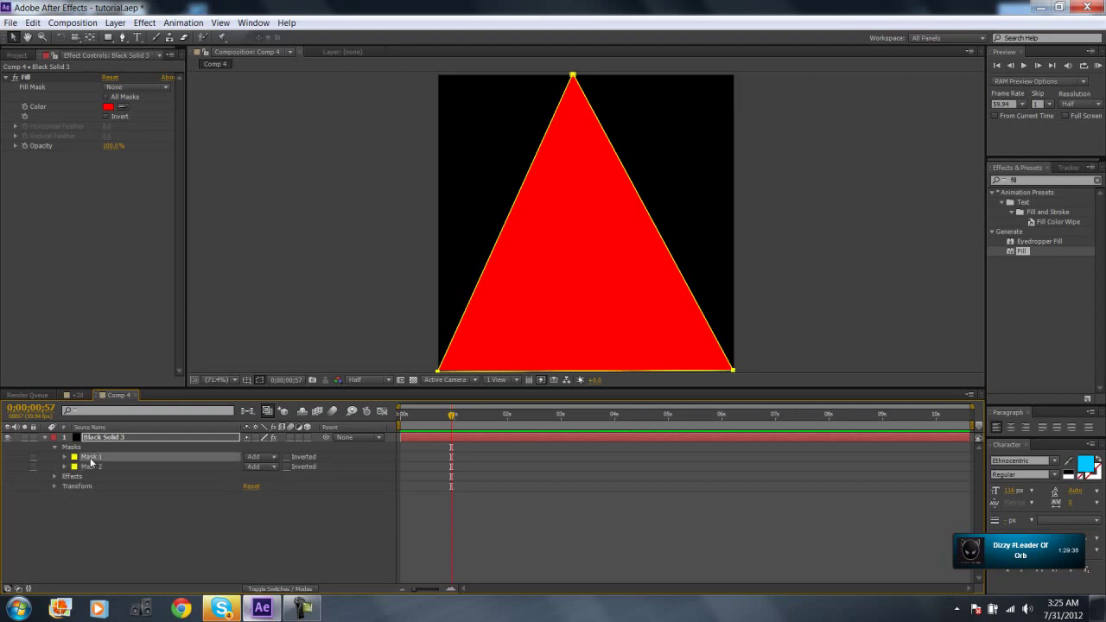
left_click(261, 466)
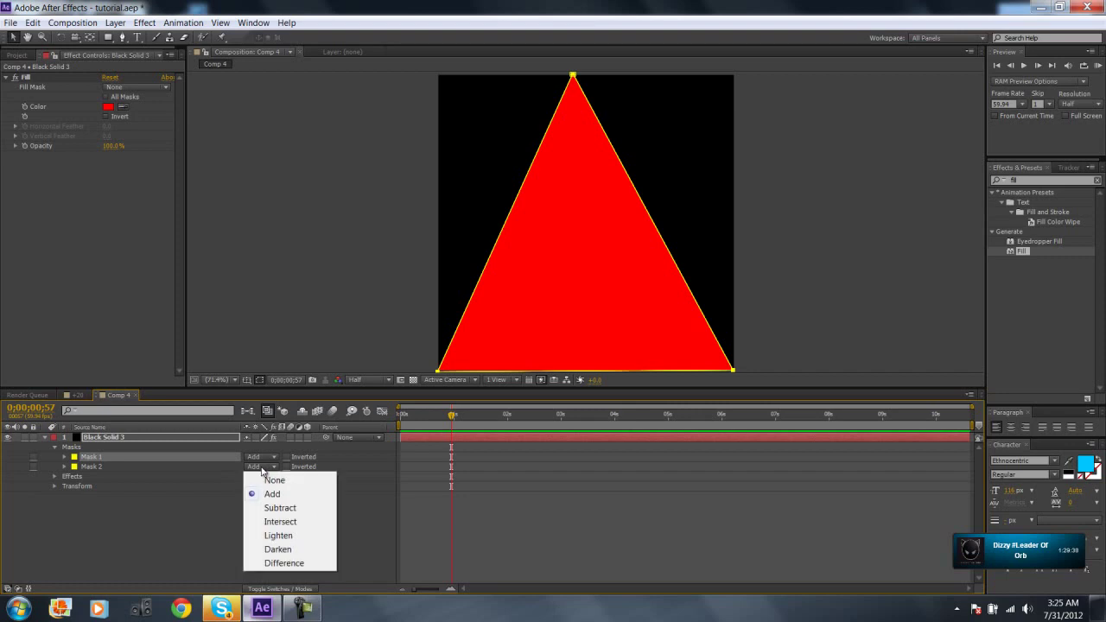
left_click(278, 507)
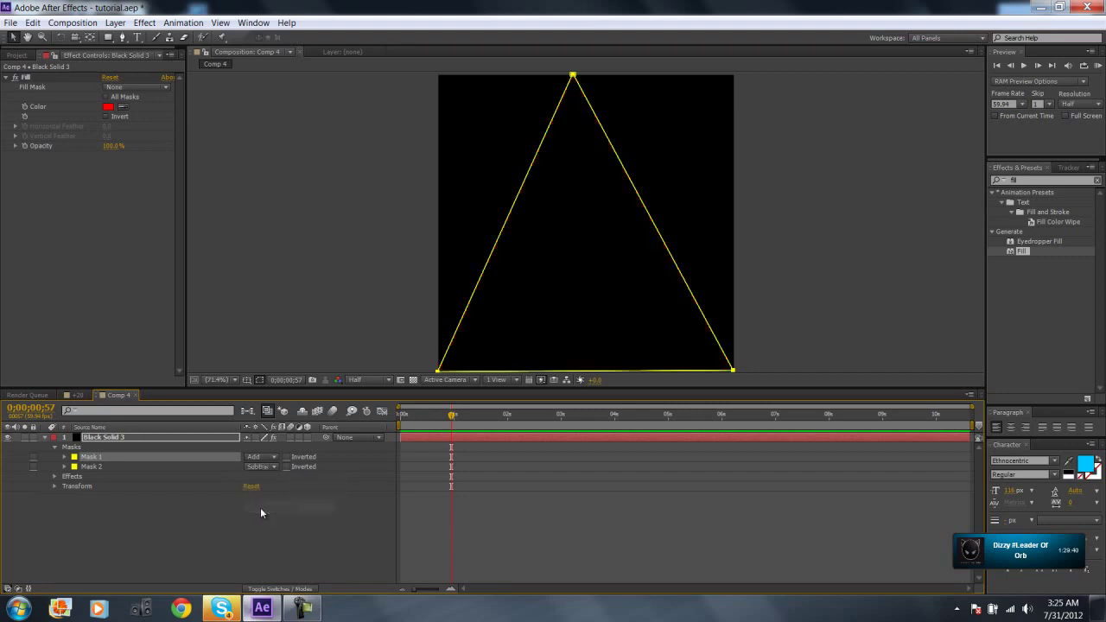
left_click(256, 467)
left_click(259, 479)
left_click(261, 466)
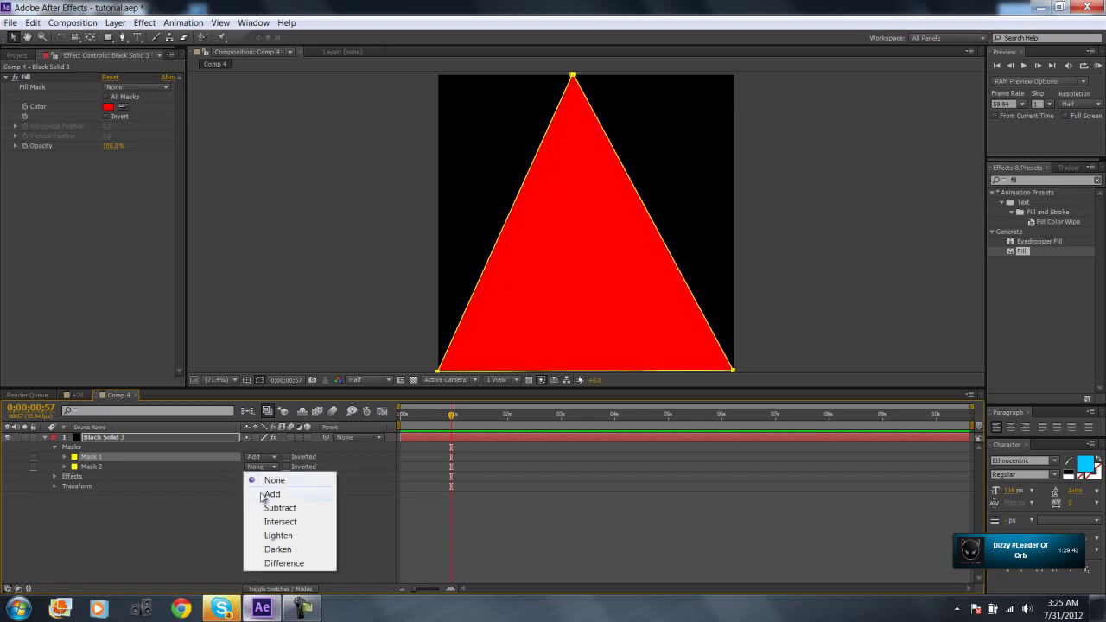
left_click(262, 494)
left_click(261, 466)
left_click(270, 508)
Contract Mask 2's expansion to about -15 px and preview at Full resolution.
left_click(65, 467)
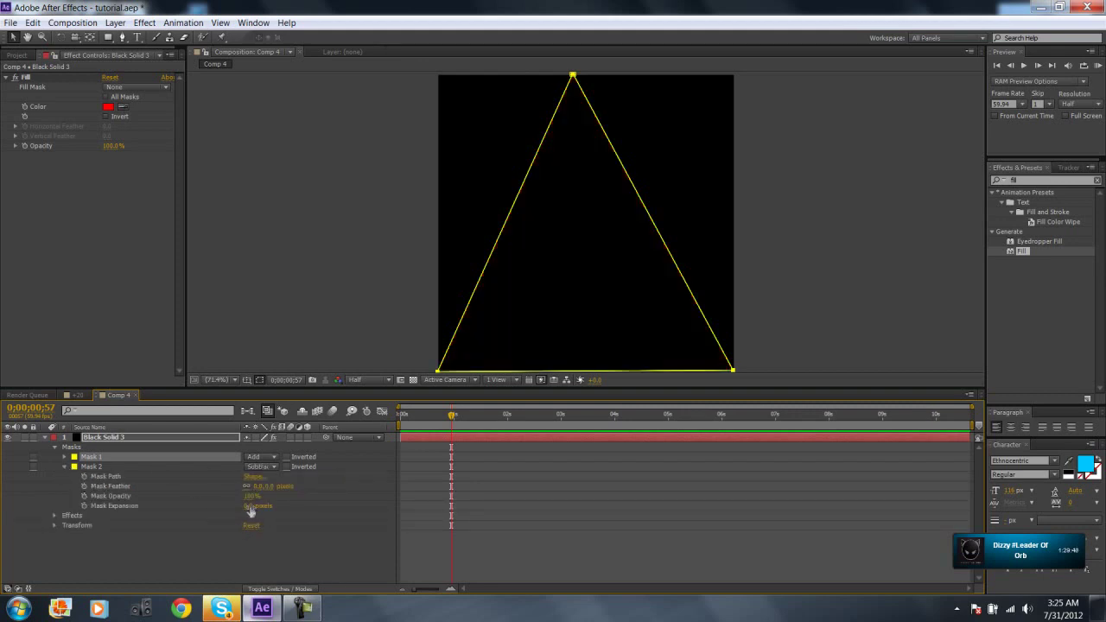
left_click_drag(249, 506, 235, 504)
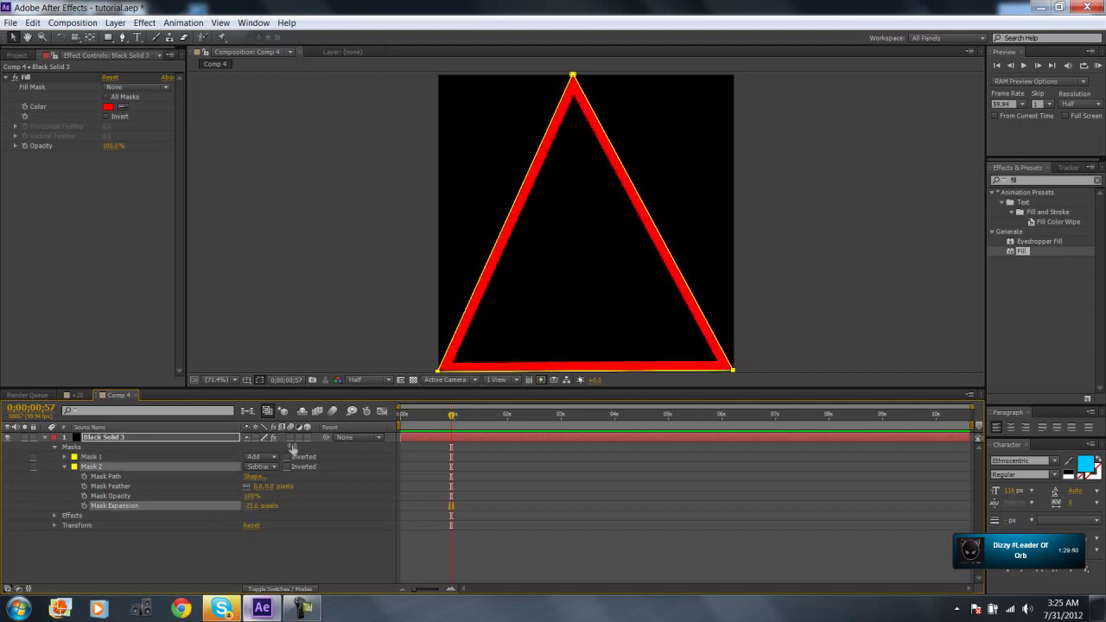
left_click(370, 380)
left_click(370, 412)
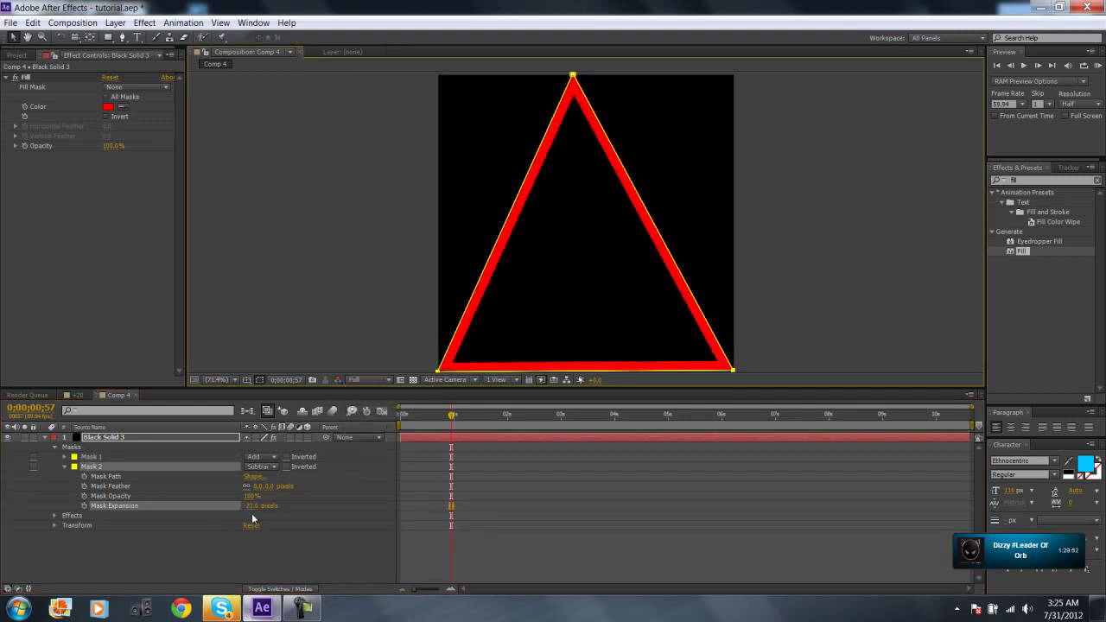
left_click_drag(249, 506, 252, 515)
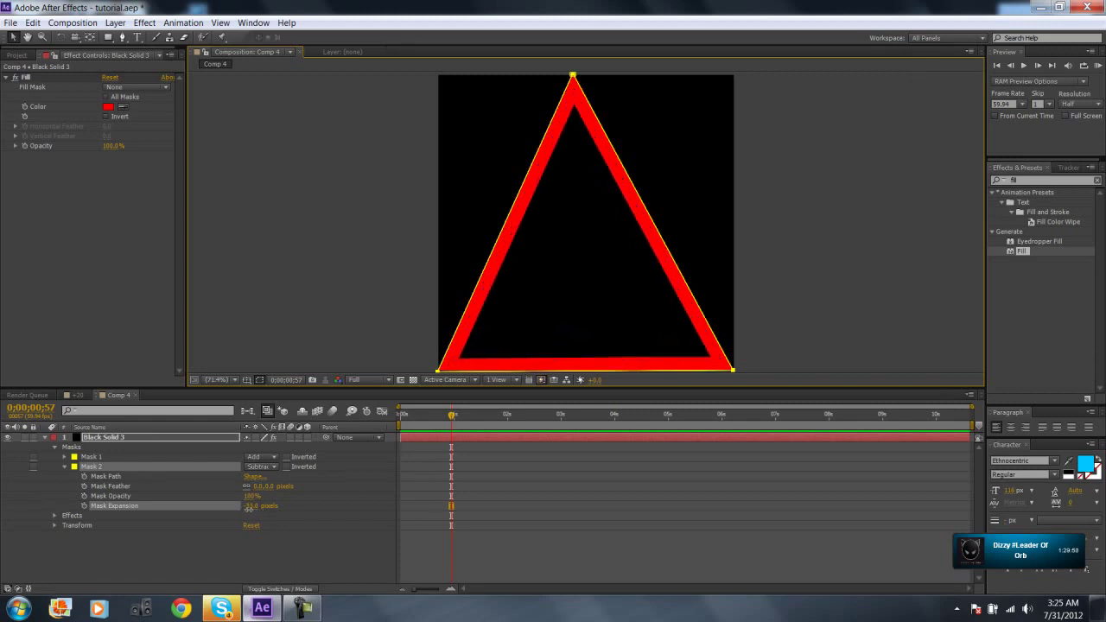
Change the Fill colour to pink FF45C8 and search Effects & Presets for 'glow'.
left_click(45, 439)
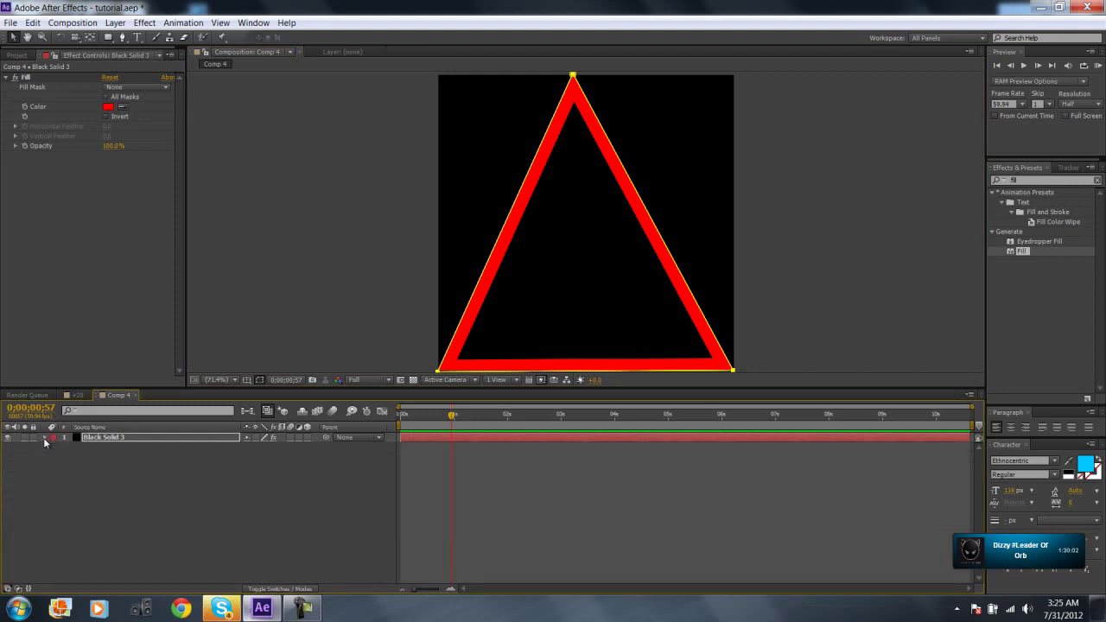
left_click(108, 106)
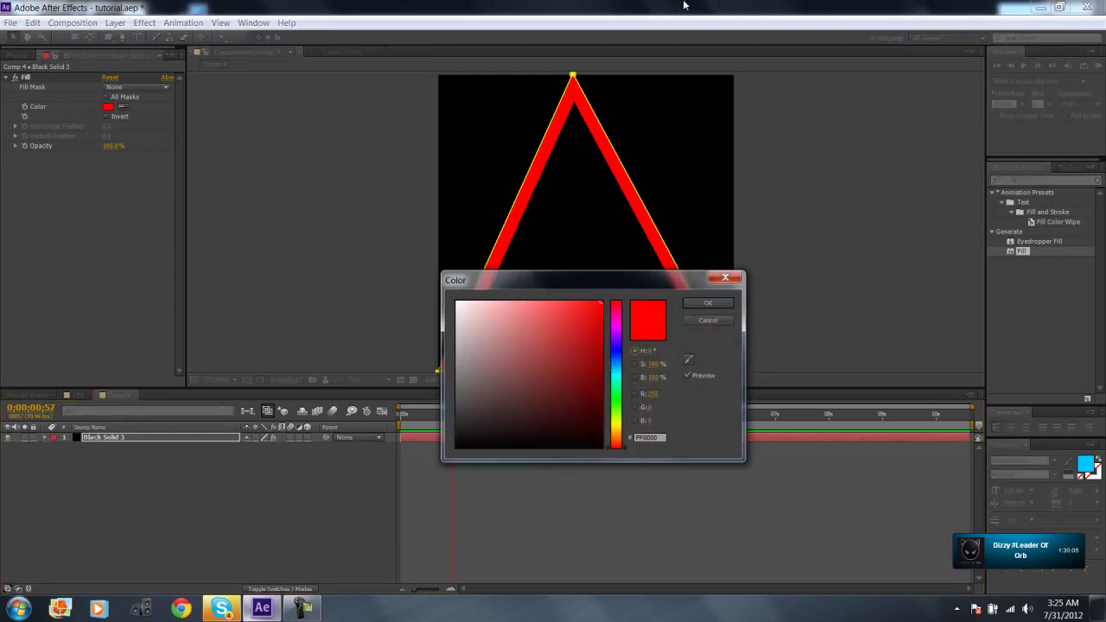
mouse_move(616, 370)
left_mouse_down()
mouse_move(628, 448)
mouse_move(635, 331)
left_mouse_up()
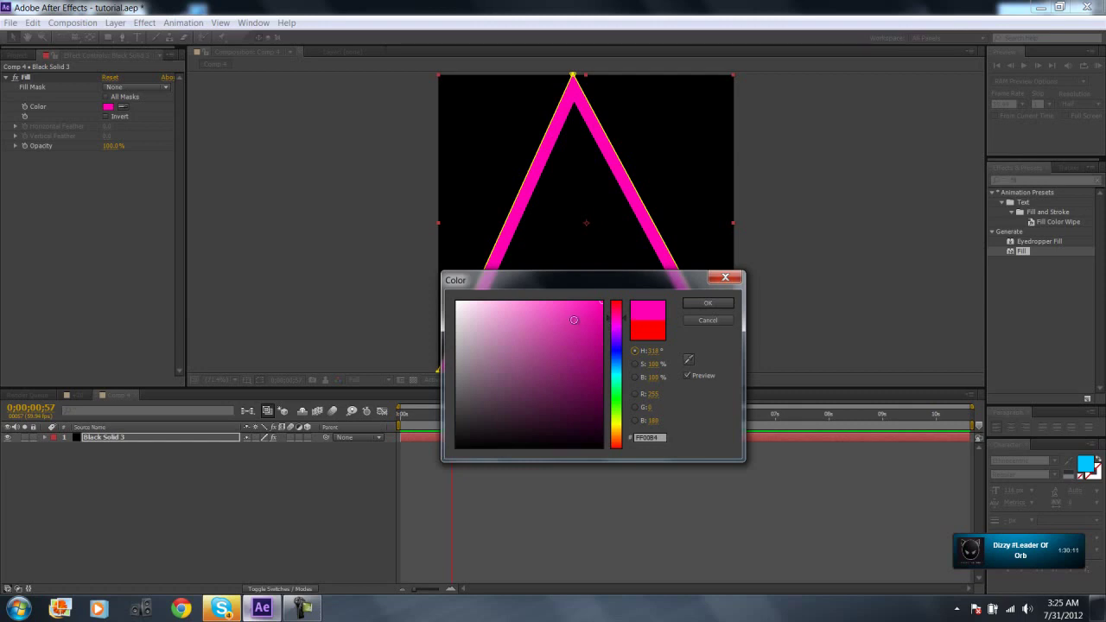
left_click_drag(574, 319, 565, 220)
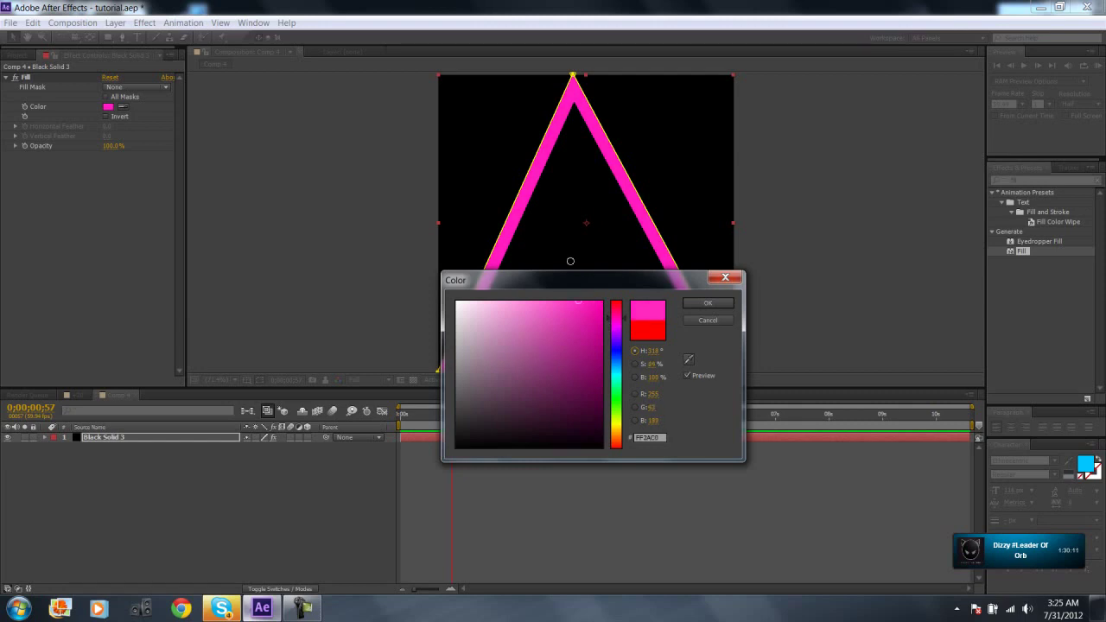
left_click(713, 306)
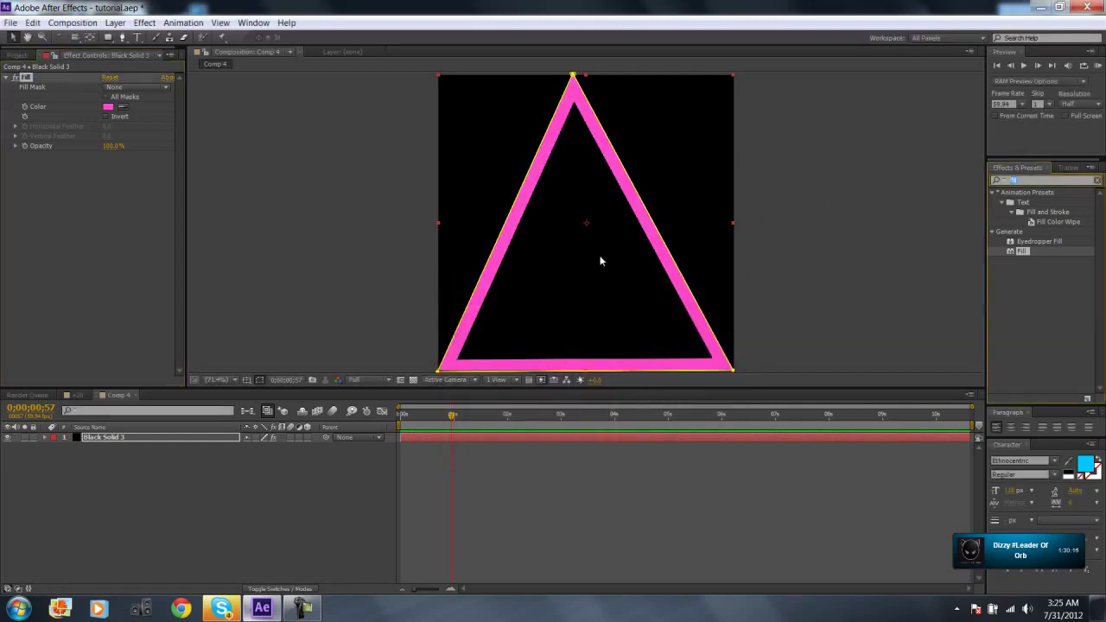
type("glow")
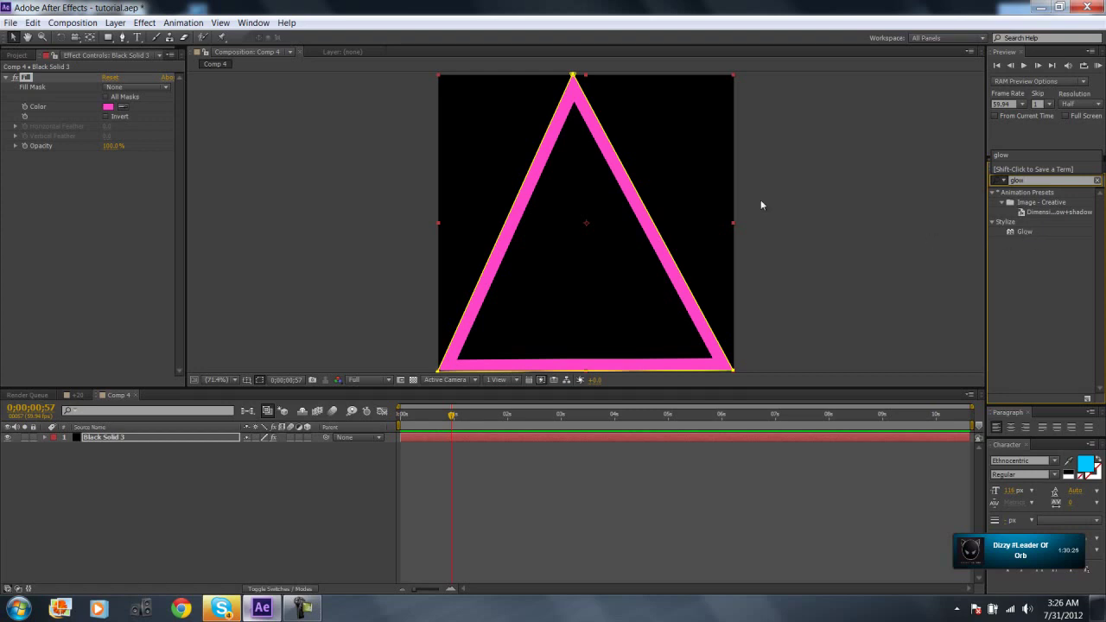
Apply Stylize > Glow to Black Solid 3 and raise Glow Radius to 49.
mouse_move(1022, 231)
left_mouse_down()
mouse_move(636, 232)
mouse_move(134, 447)
mouse_move(1023, 233)
mouse_move(115, 436)
left_mouse_up()
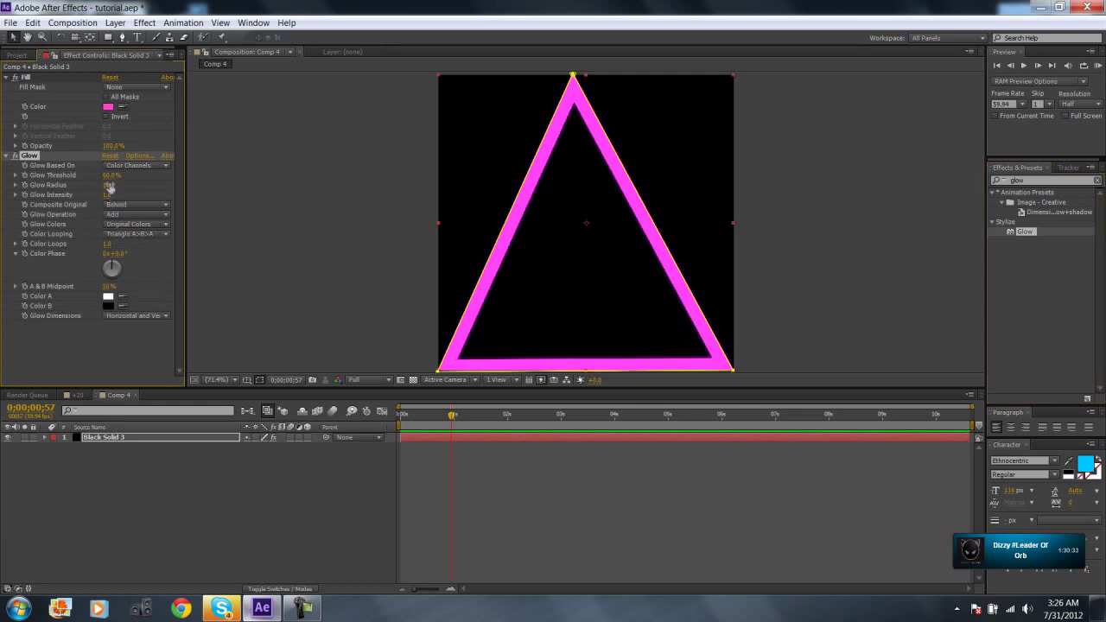
left_click_drag(108, 185, 137, 187)
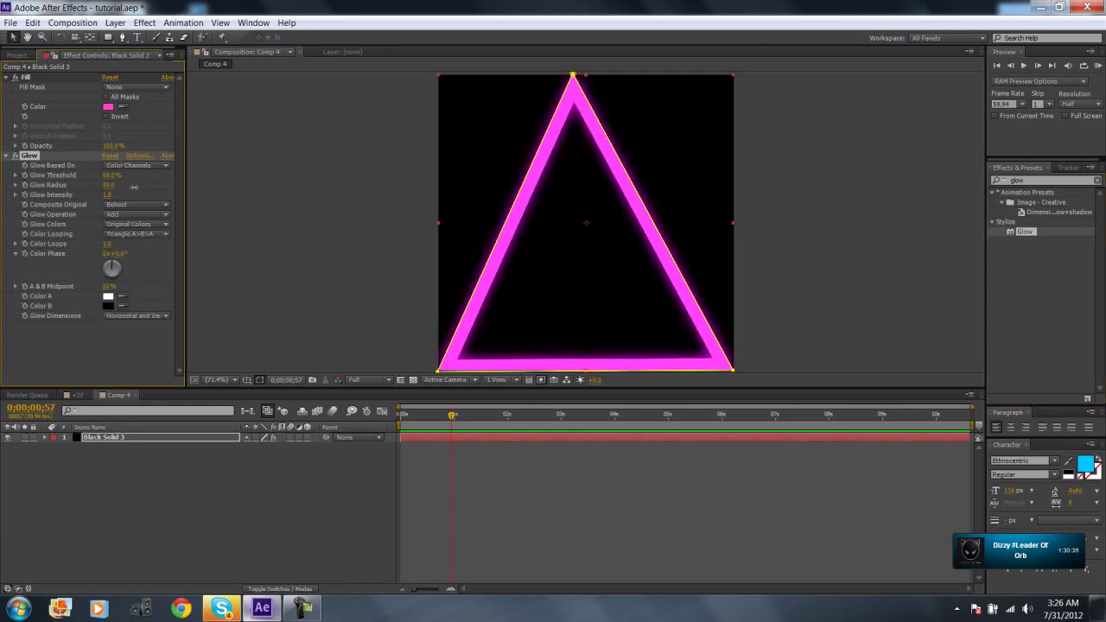
left_click(5, 77)
Add Turbulent Displace to the glowing triangle at Amount 25, then return to 0;00;00;00.
left_click(6, 87)
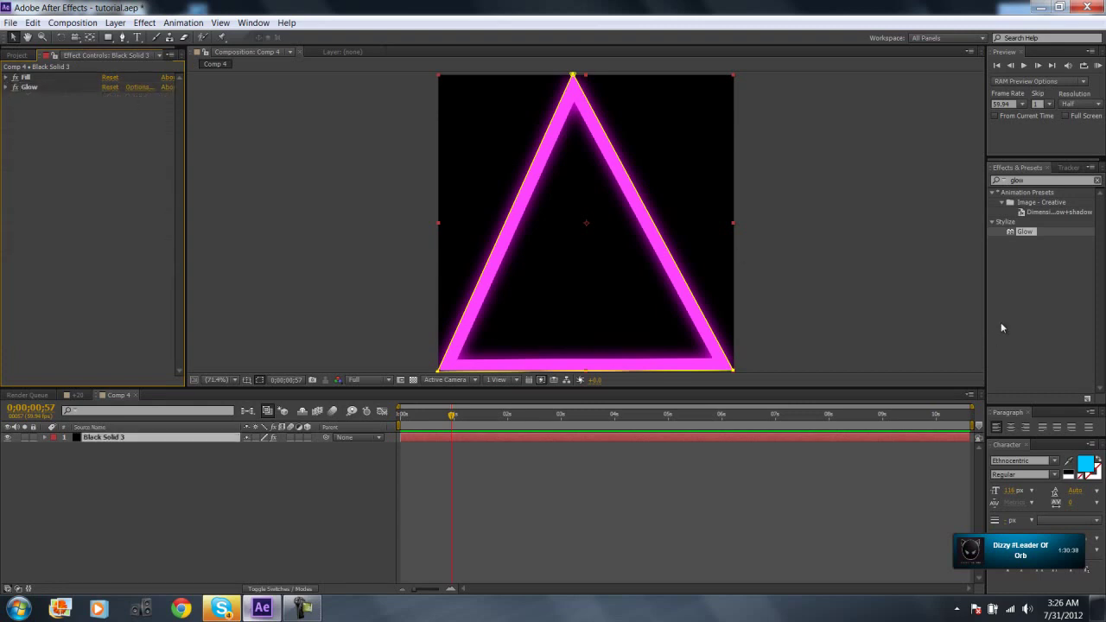
left_click(1041, 180)
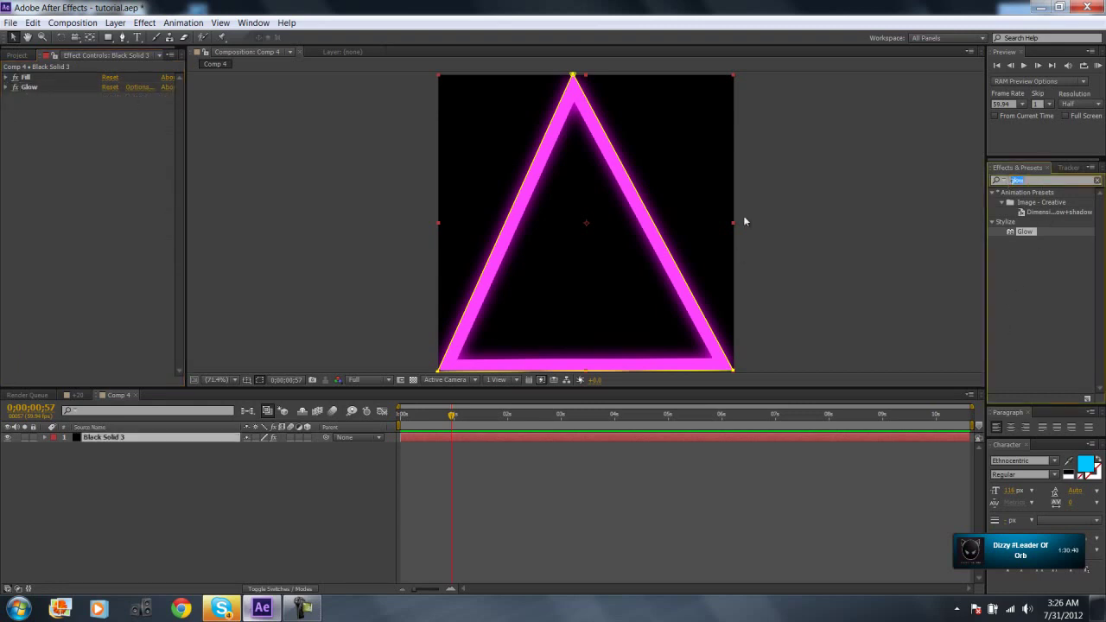
type("tu")
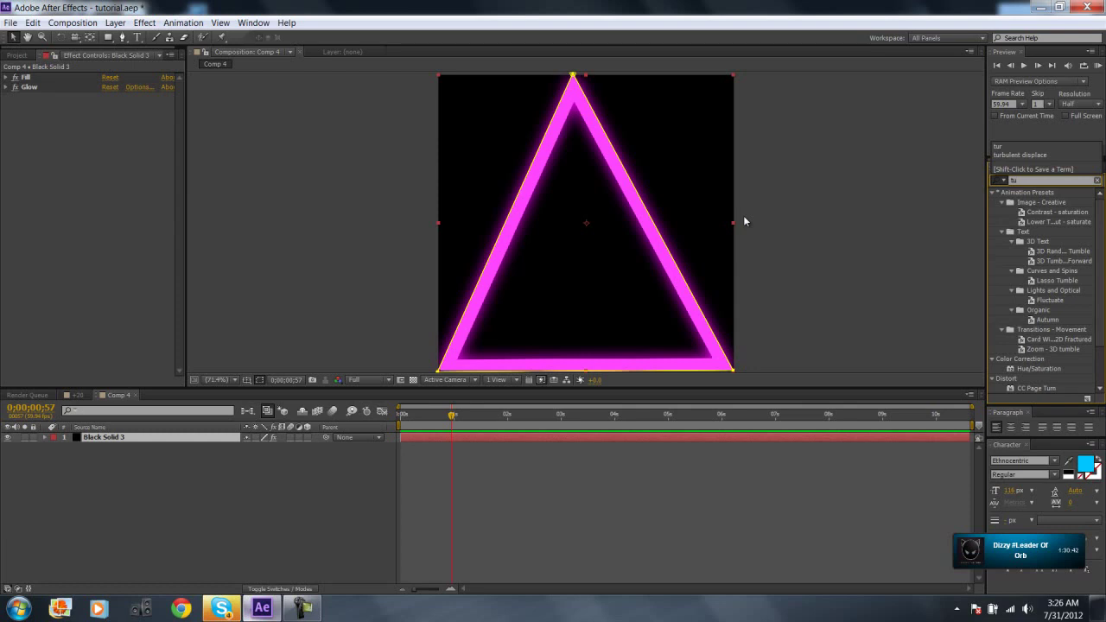
type("r")
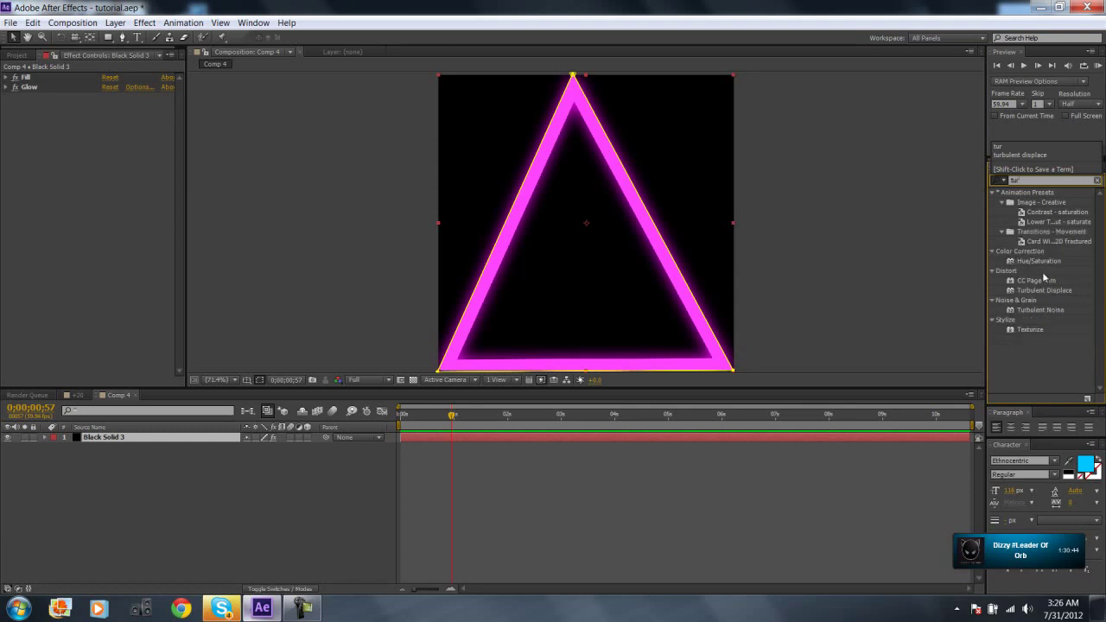
mouse_move(1043, 290)
left_mouse_down()
mouse_move(539, 452)
mouse_move(510, 436)
left_mouse_up()
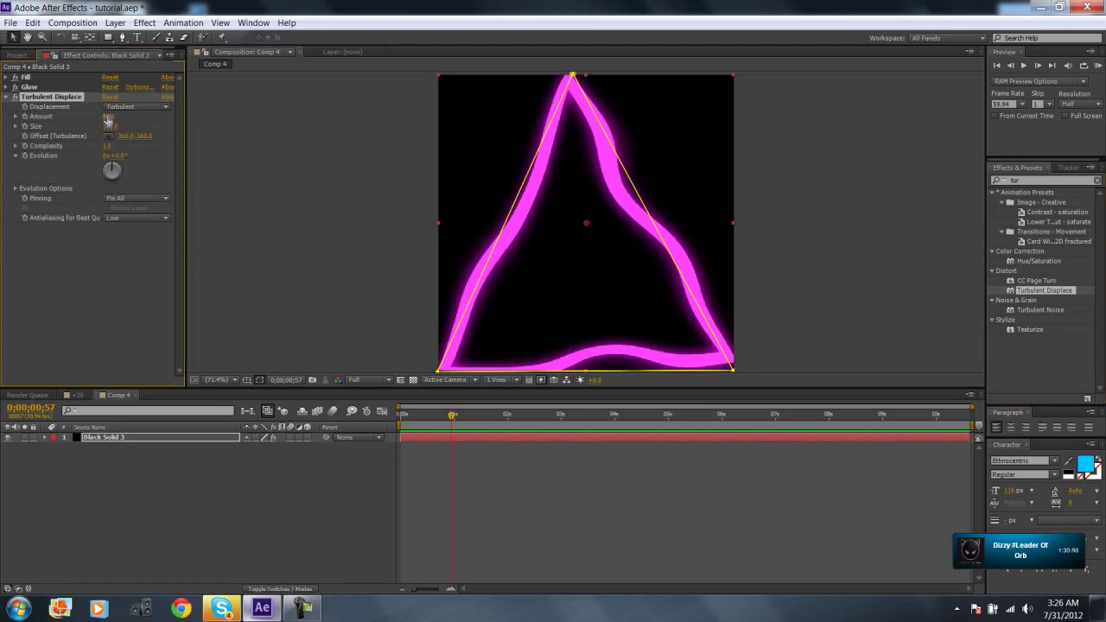
left_click_drag(108, 118, 94, 115)
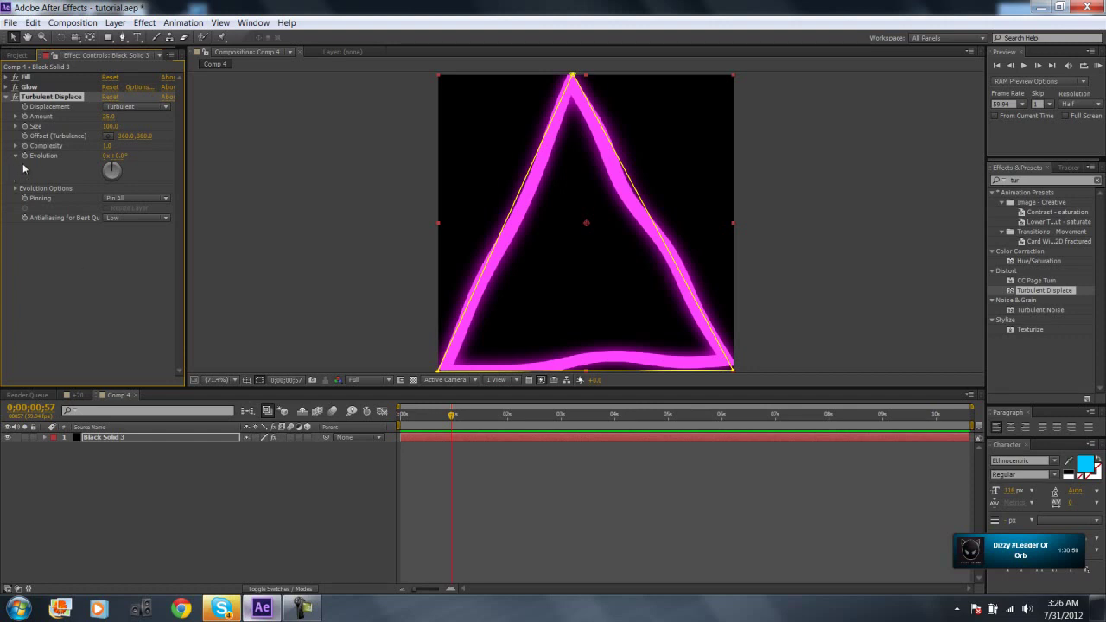
left_click_drag(456, 416, 389, 418)
Keyframe Turbulent Displace Evolution from 0x+0.0° at the start to 2x+259.0° near six seconds.
left_click(24, 156)
key("u")
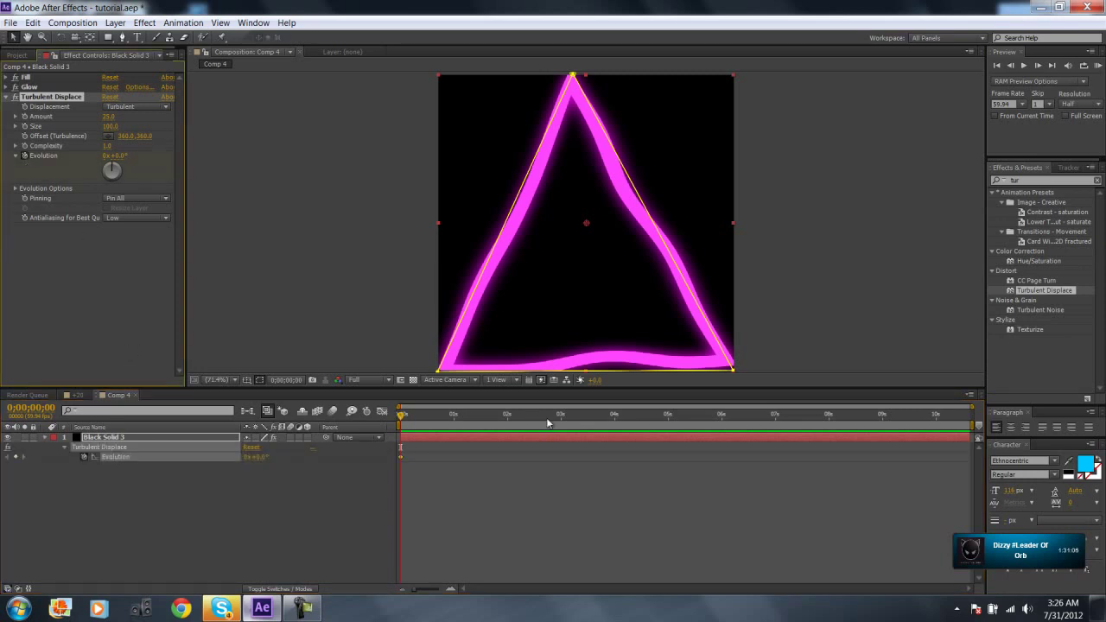
mouse_move(574, 419)
left_mouse_down()
mouse_move(751, 420)
mouse_move(720, 421)
left_mouse_up()
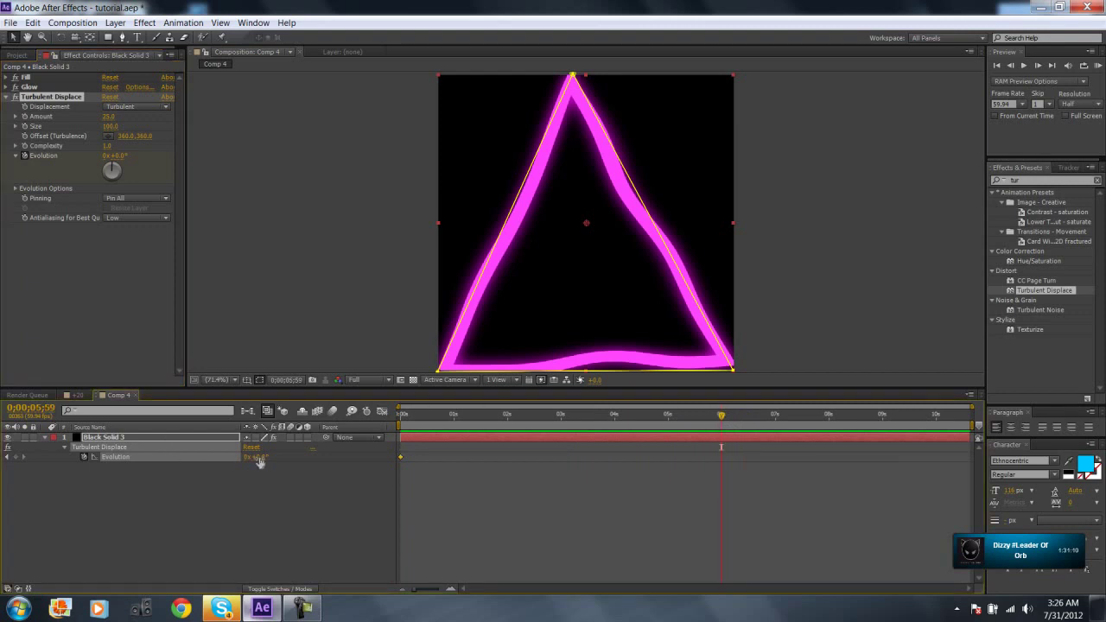
left_click_drag(259, 461, 594, 439)
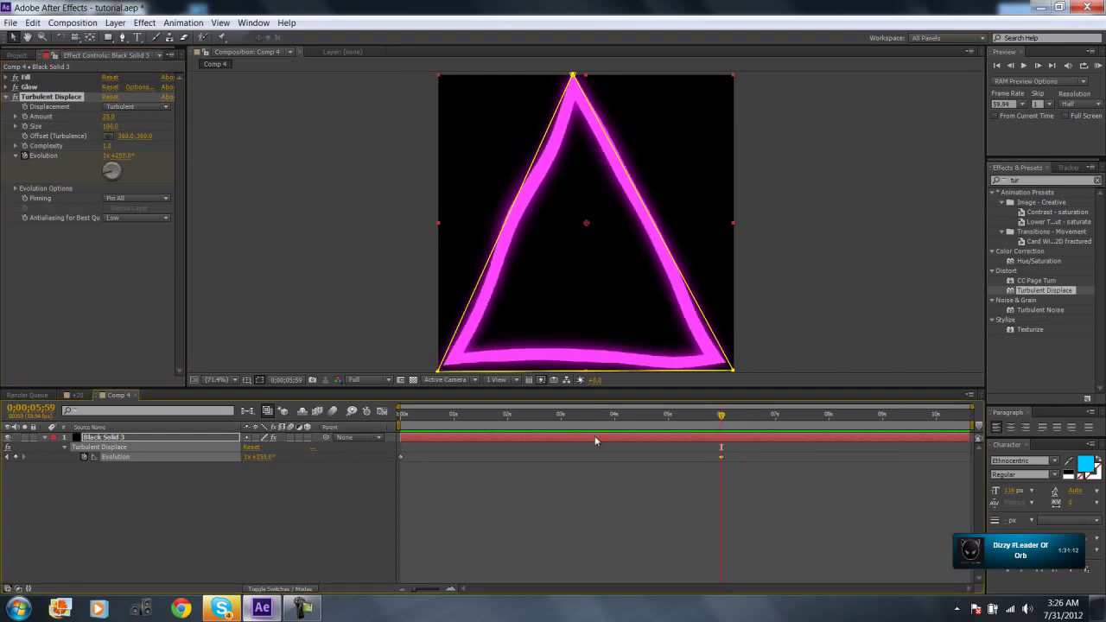
left_click(249, 457)
type("2")
key("Return")
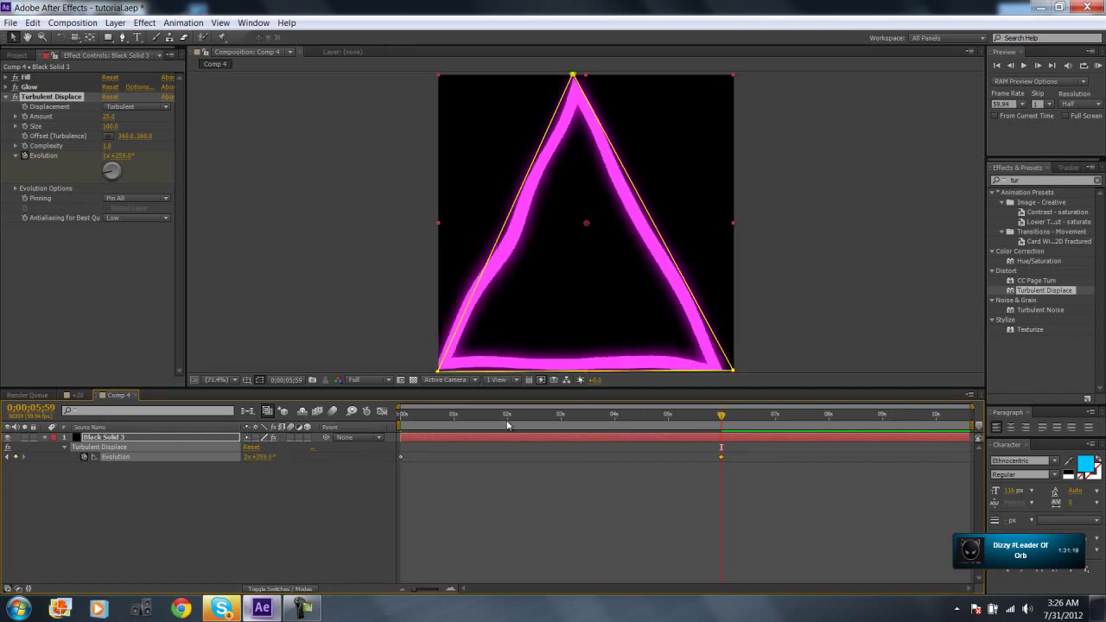
Preview the wobbling triangle outline, then collapse the Black Solid 3 layer's properties.
key("space")
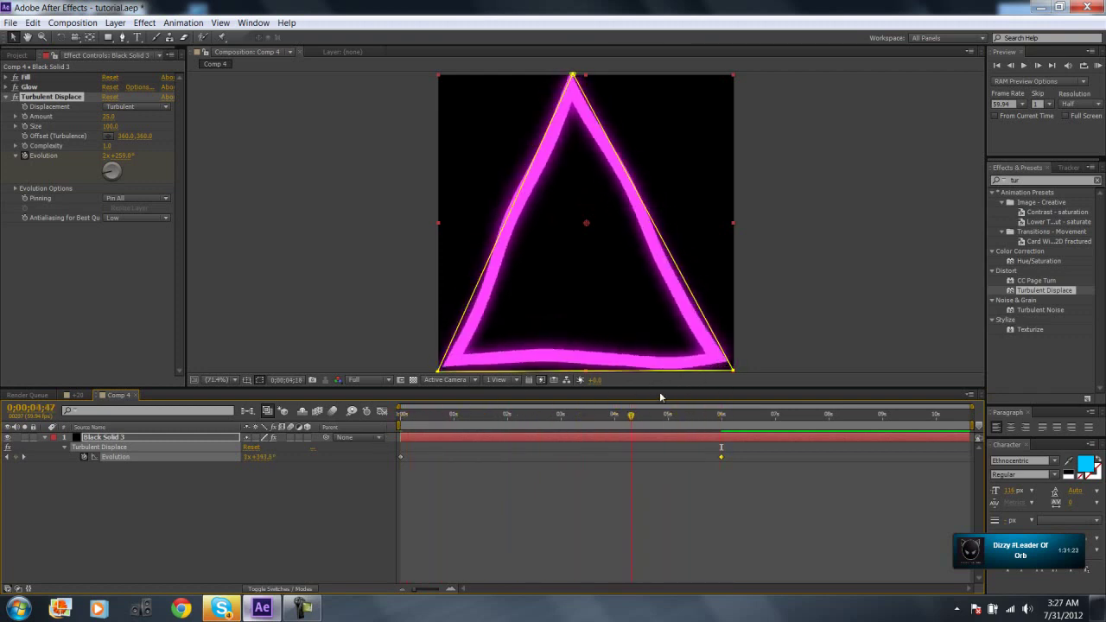
mouse_move(590, 450)
left_mouse_down()
mouse_move(444, 486)
mouse_move(579, 476)
left_mouse_up()
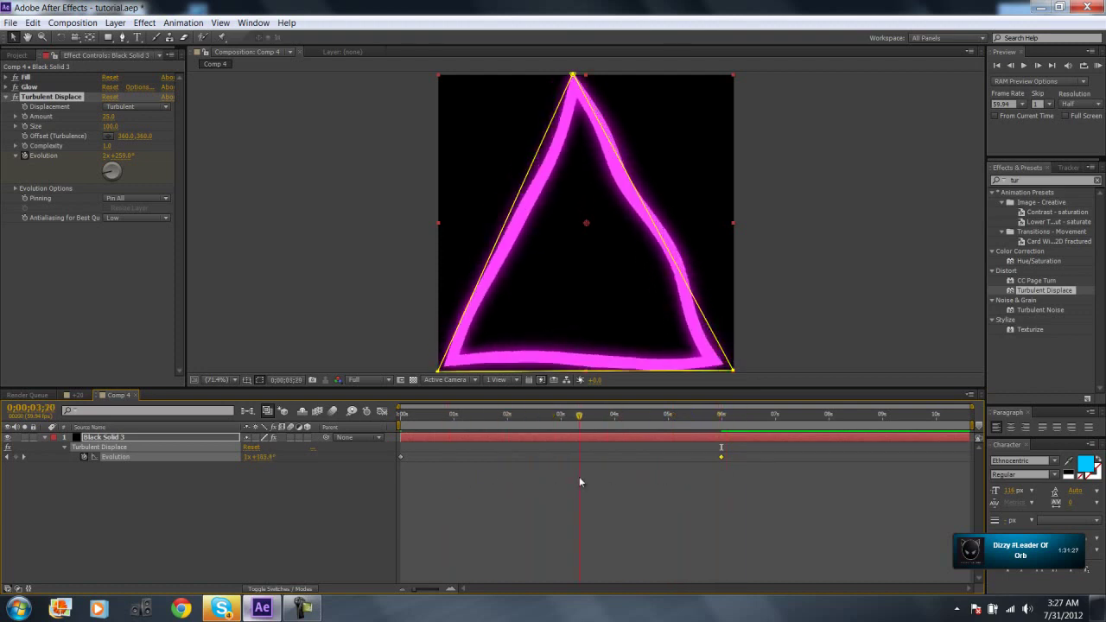
right_click(482, 370)
left_click(425, 539)
key("space")
left_click(439, 437)
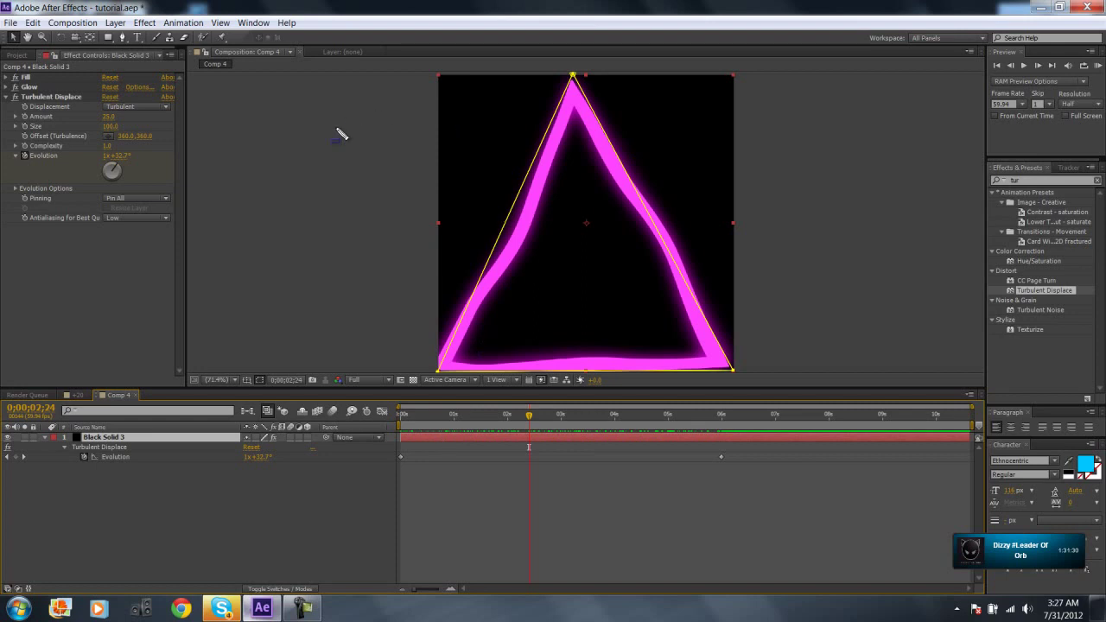
mouse_move(337, 131)
left_mouse_down()
mouse_move(393, 139)
mouse_move(241, 170)
left_mouse_up()
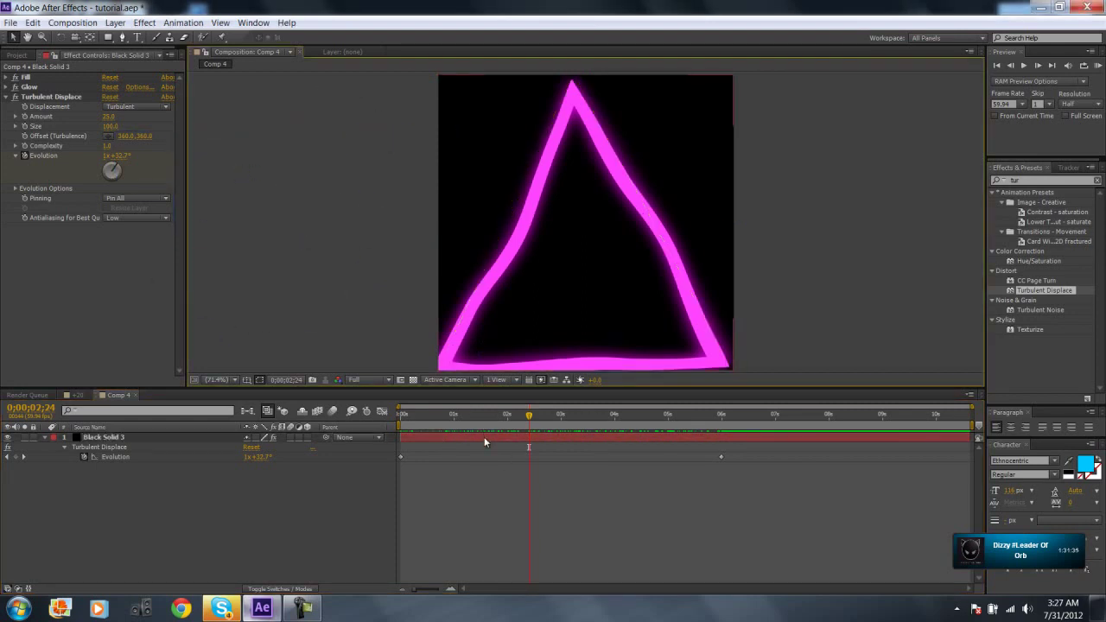
left_click(45, 438)
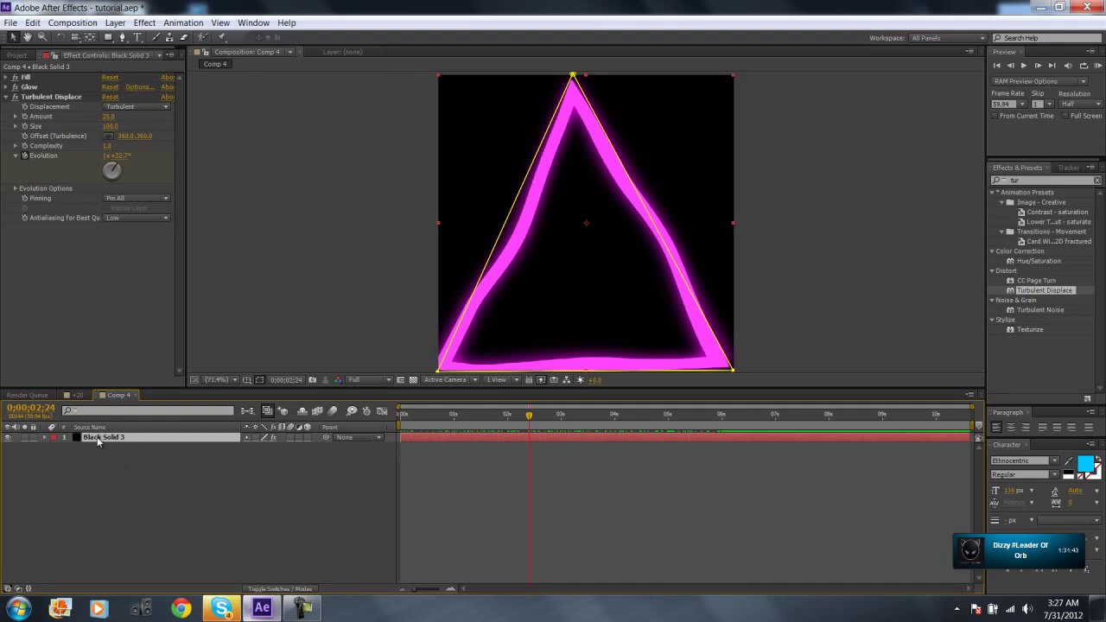
Paste the triangle solid into the +20 comp, centre it over the footage, below Adjustment Layer 1.
left_click(76, 395)
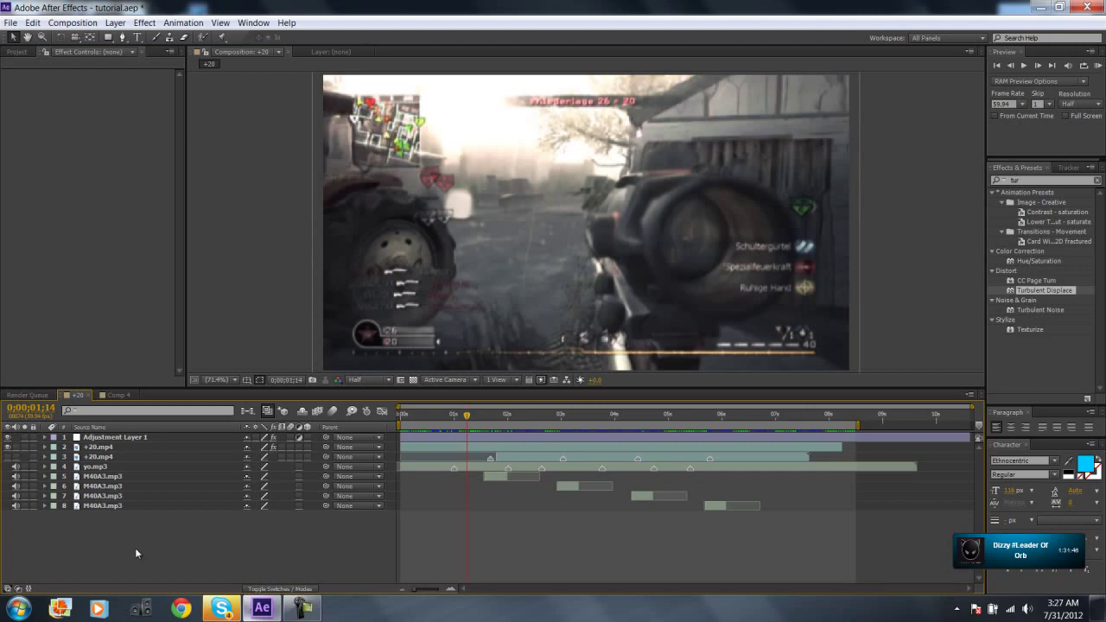
key("ctrl+v")
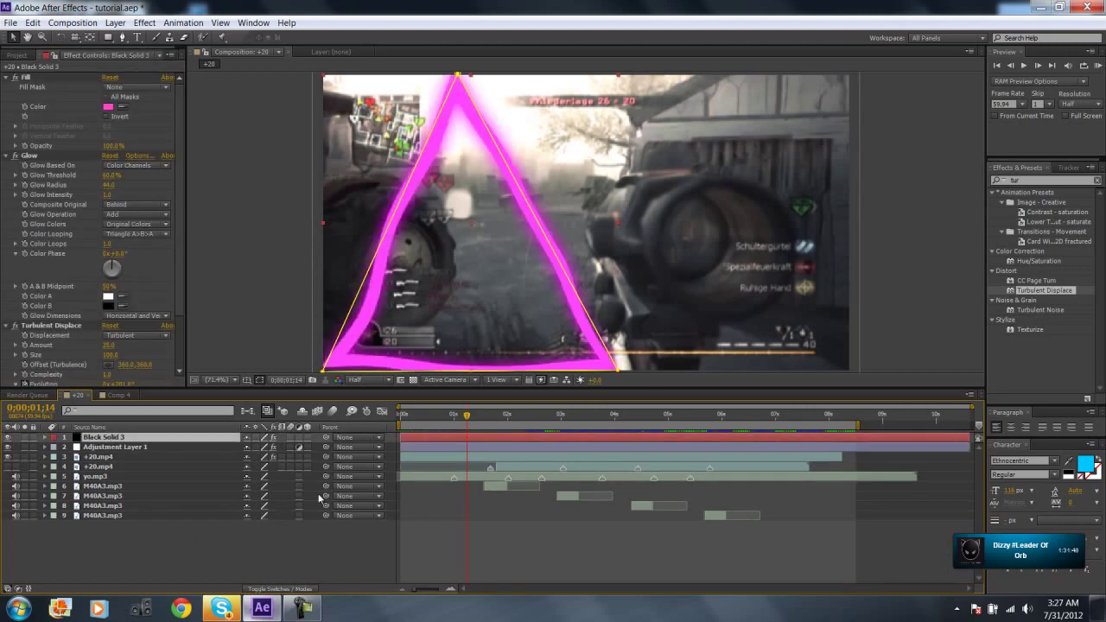
left_click_drag(472, 220, 577, 220)
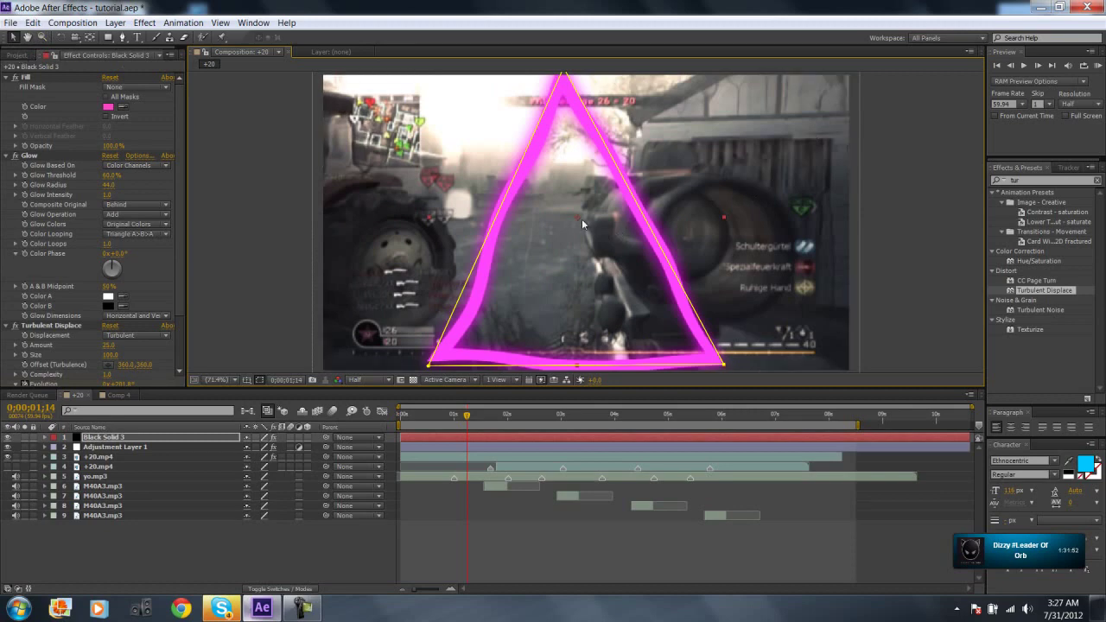
left_click_drag(582, 223, 591, 219)
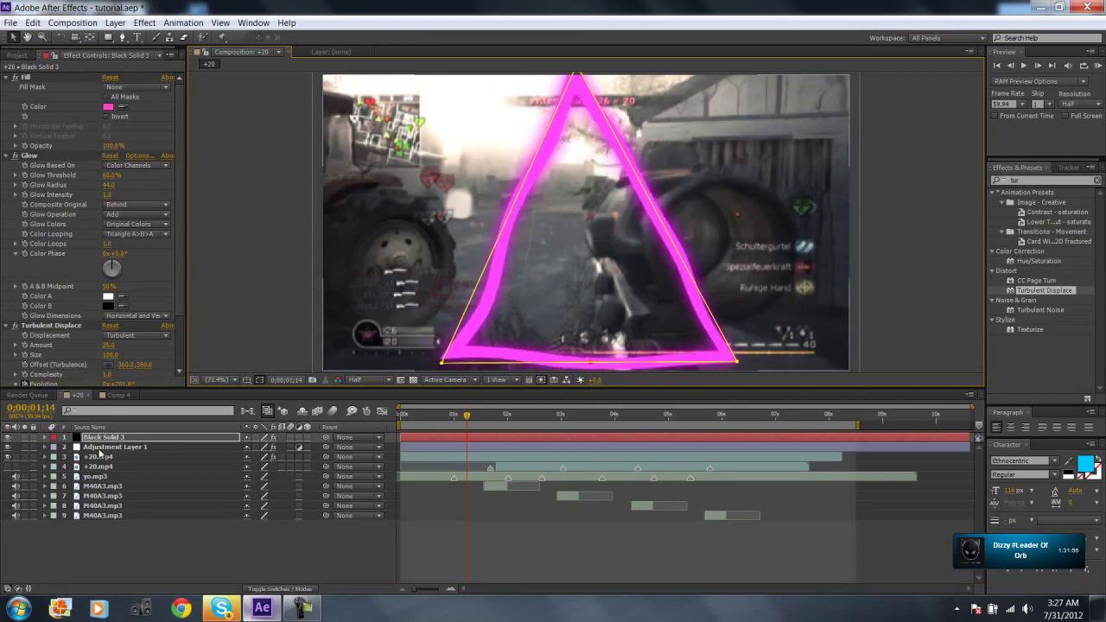
mouse_move(98, 438)
left_mouse_down()
mouse_move(89, 468)
mouse_move(102, 449)
left_mouse_up()
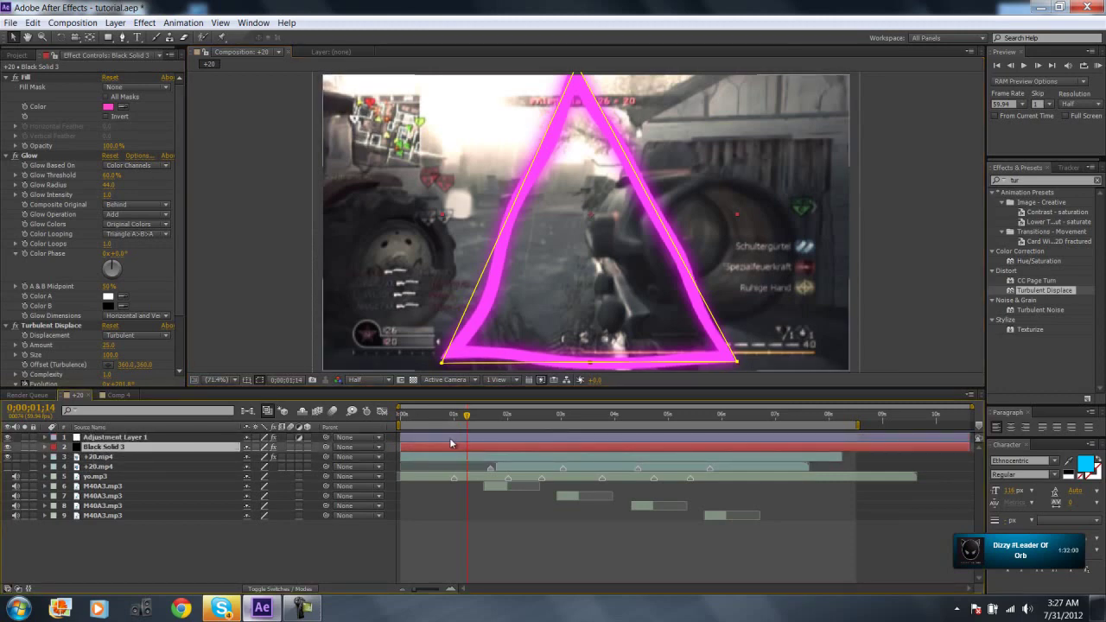
left_click(1041, 180)
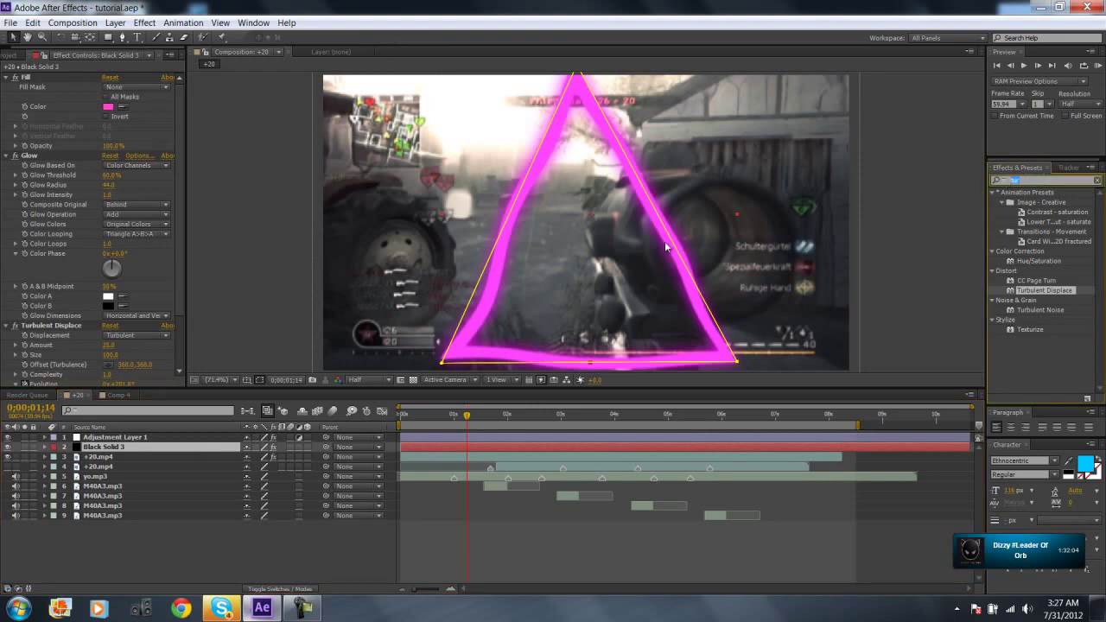
Apply Magic Bullet Looks to the triangle layer and finish in the Looks editor.
type("looks")
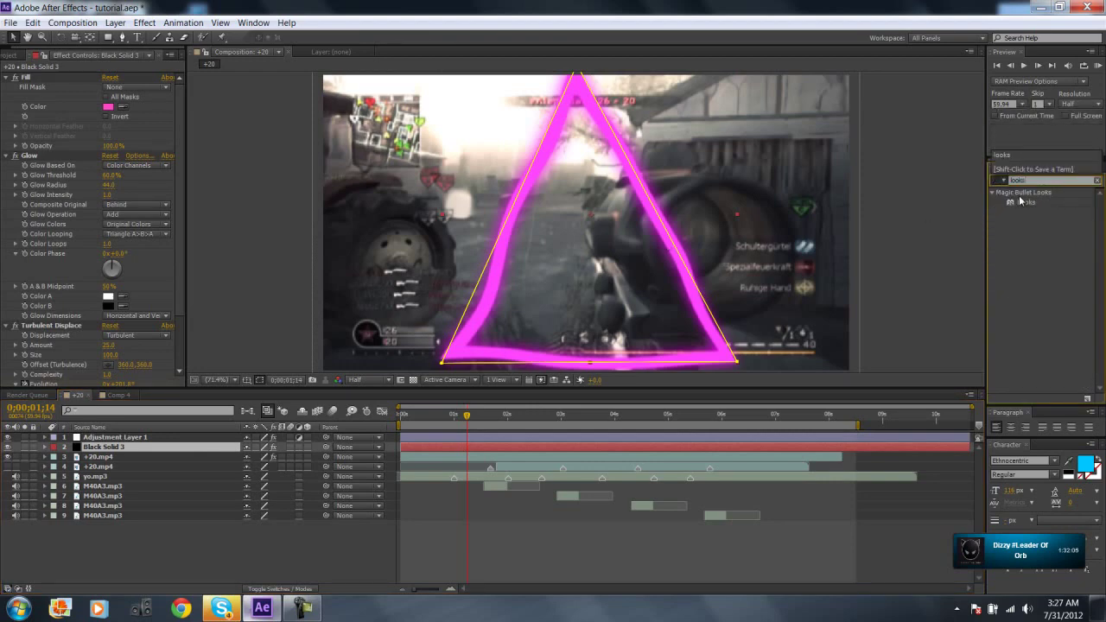
left_click_drag(1025, 201, 434, 452)
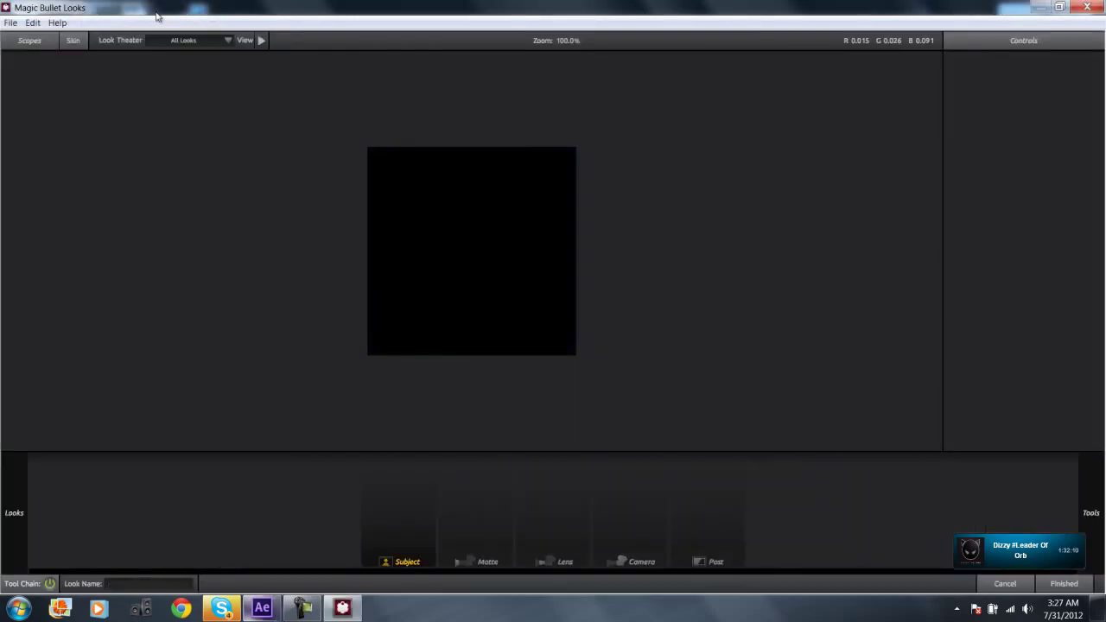
mouse_move(58, 192)
scroll(71, 196, "up", 3)
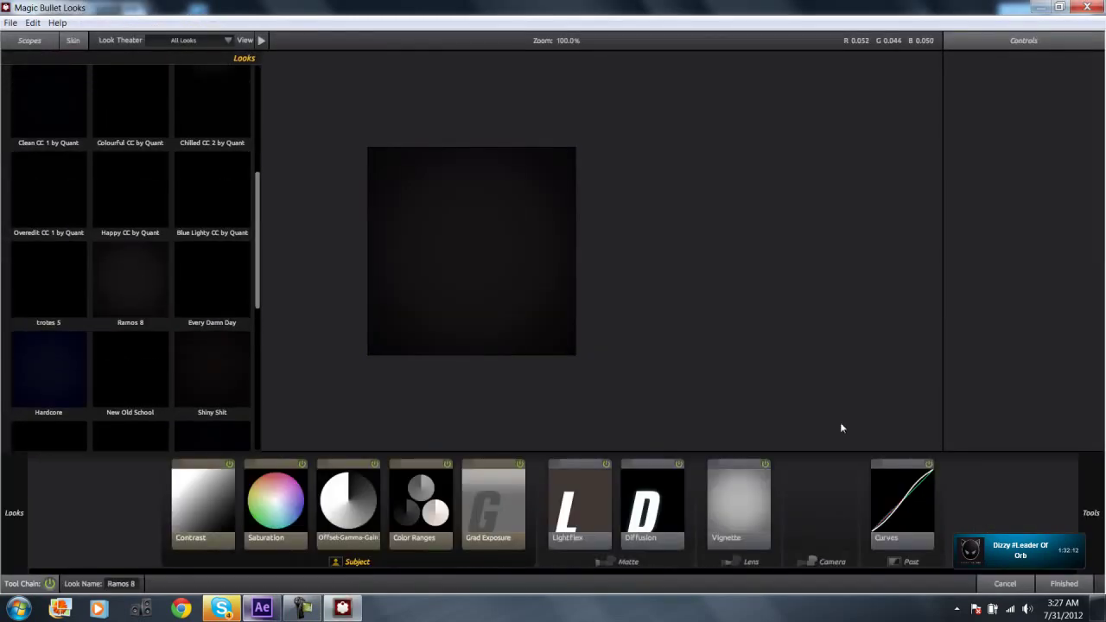
left_click(1074, 589)
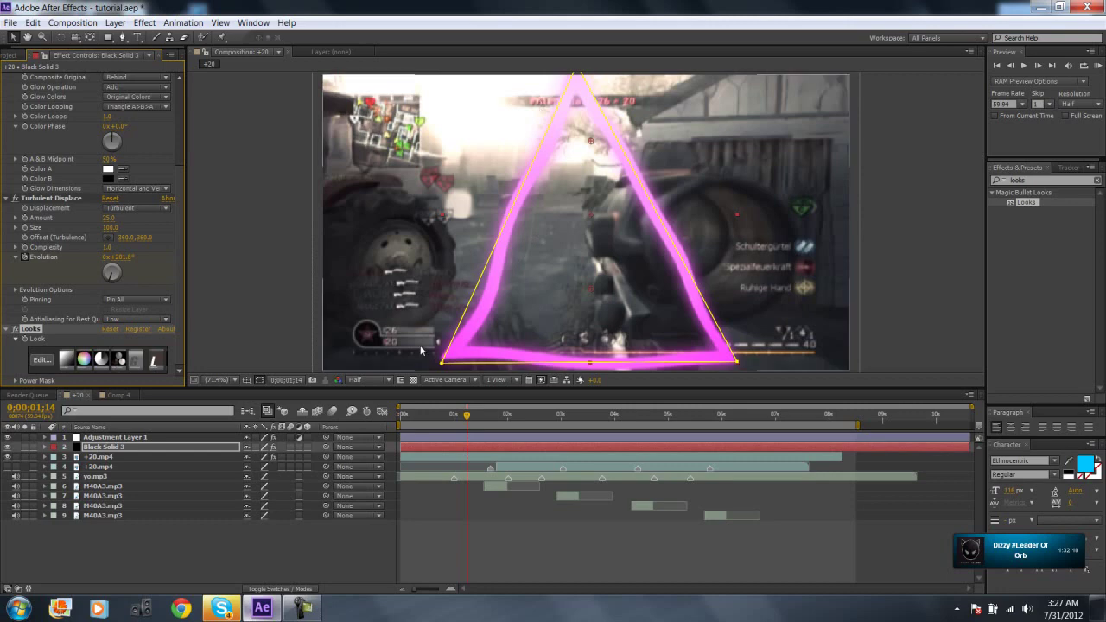
Find the entry point and slide Black Solid 3's layer bar to start at about 0;00;01;36.
left_click_drag(467, 417, 463, 417)
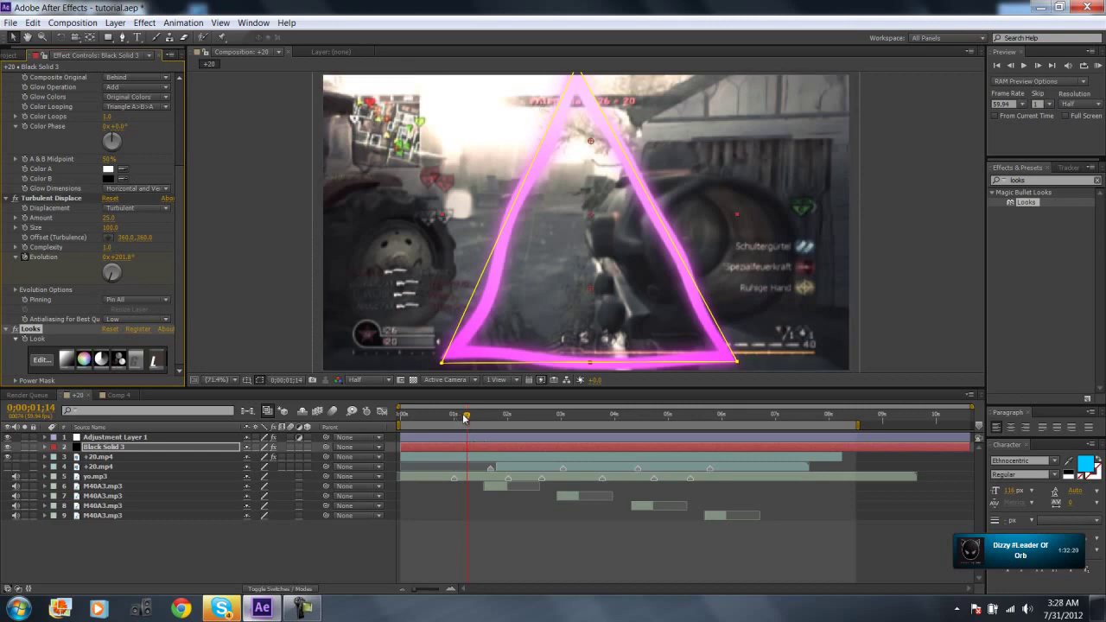
left_click(444, 416)
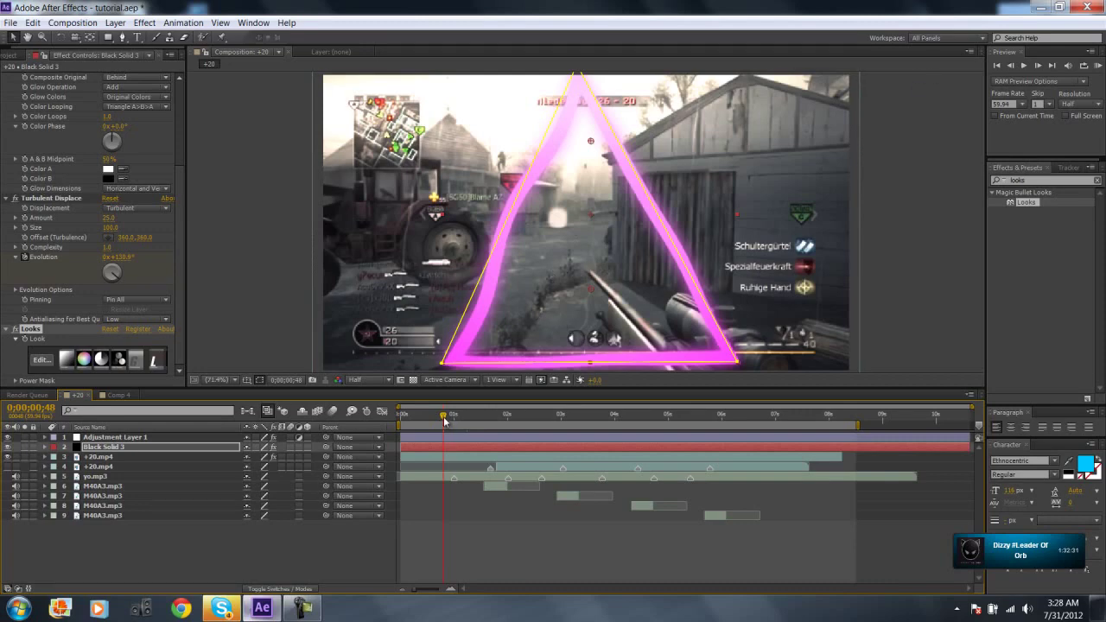
left_click_drag(444, 419, 486, 425)
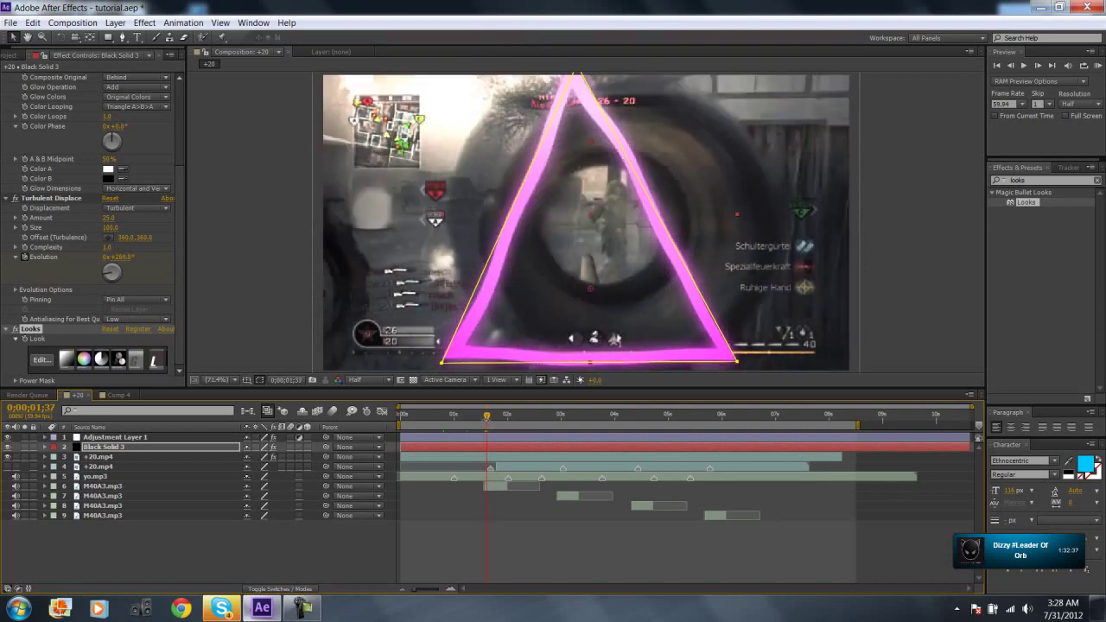
mouse_move(443, 451)
left_mouse_down()
mouse_move(510, 459)
mouse_move(480, 458)
left_mouse_up()
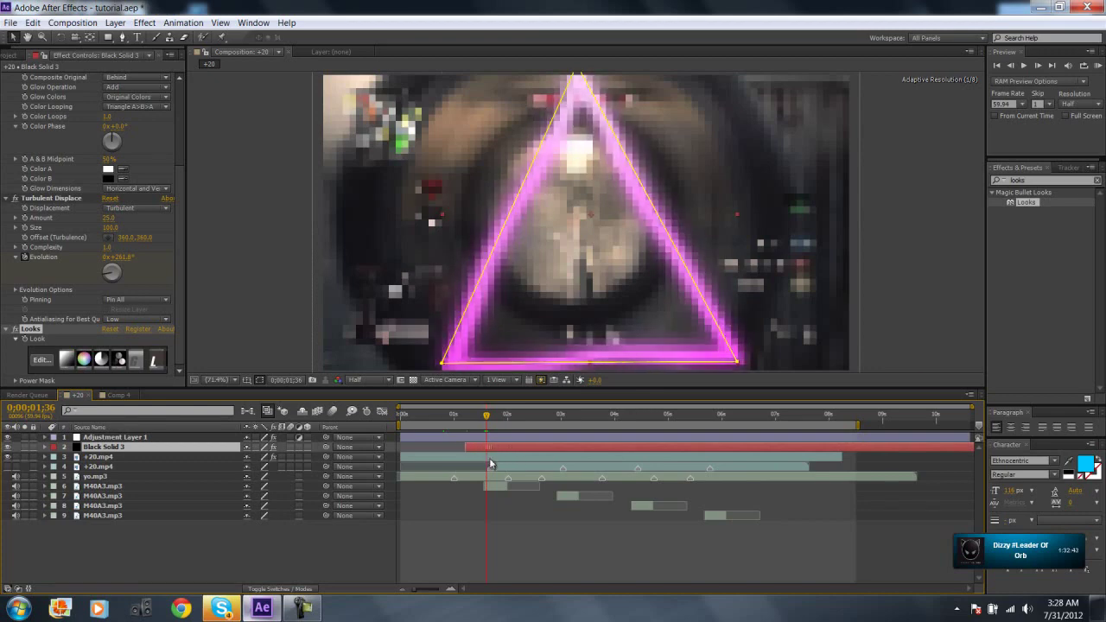
left_click_drag(480, 456, 507, 467)
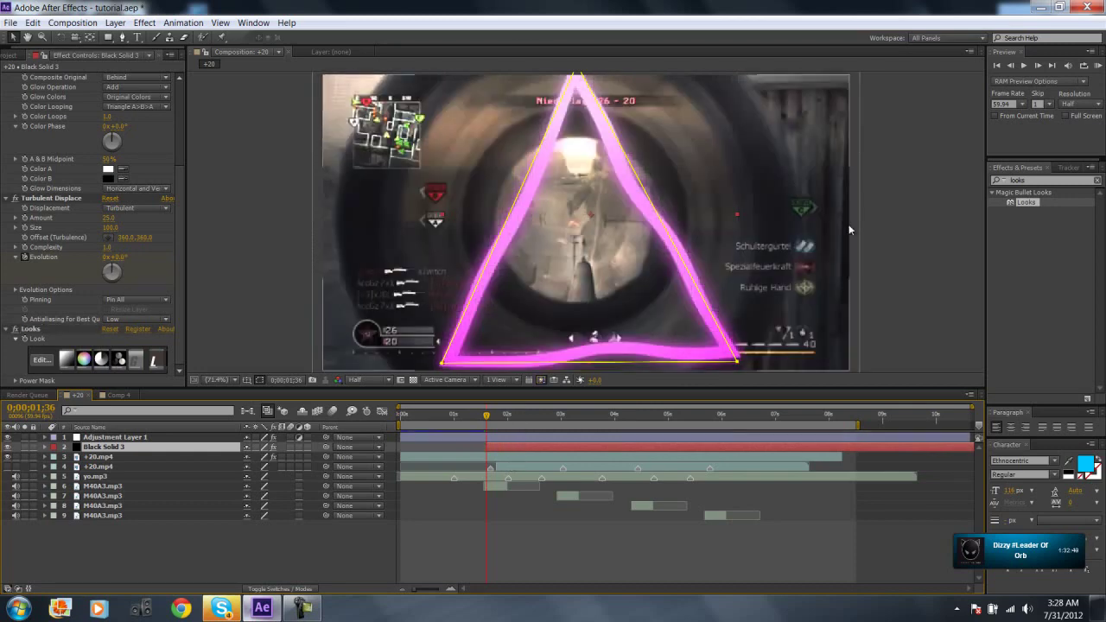
left_click(505, 452)
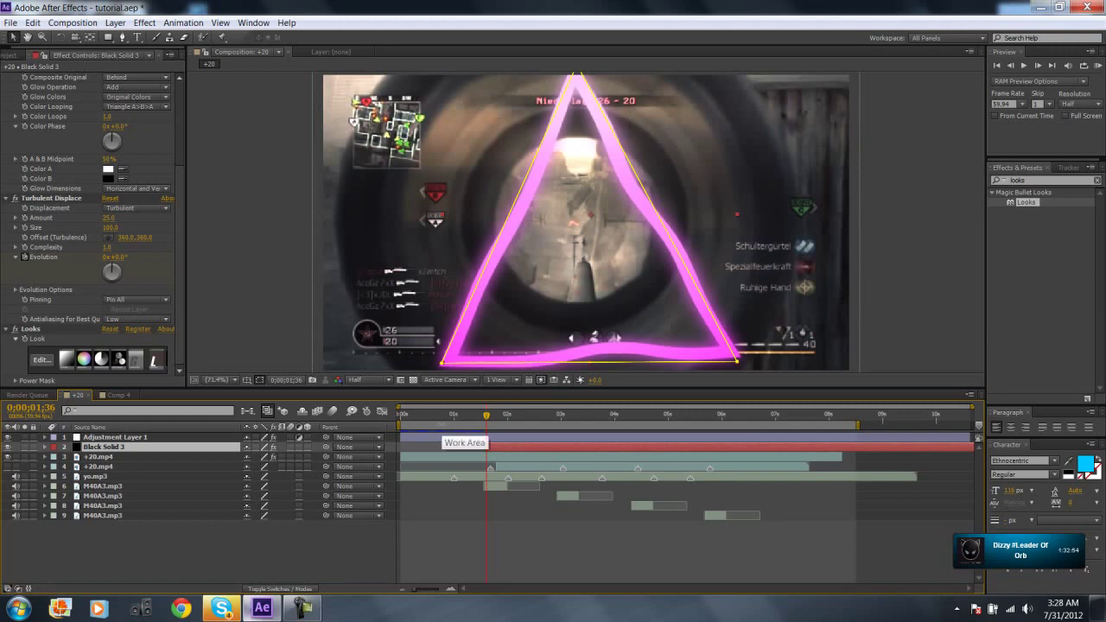
Keyframe the triangle's Scale at 0% at 0;00;01;36, then advance to 0;00;01;46.
key("alt+shift+r")
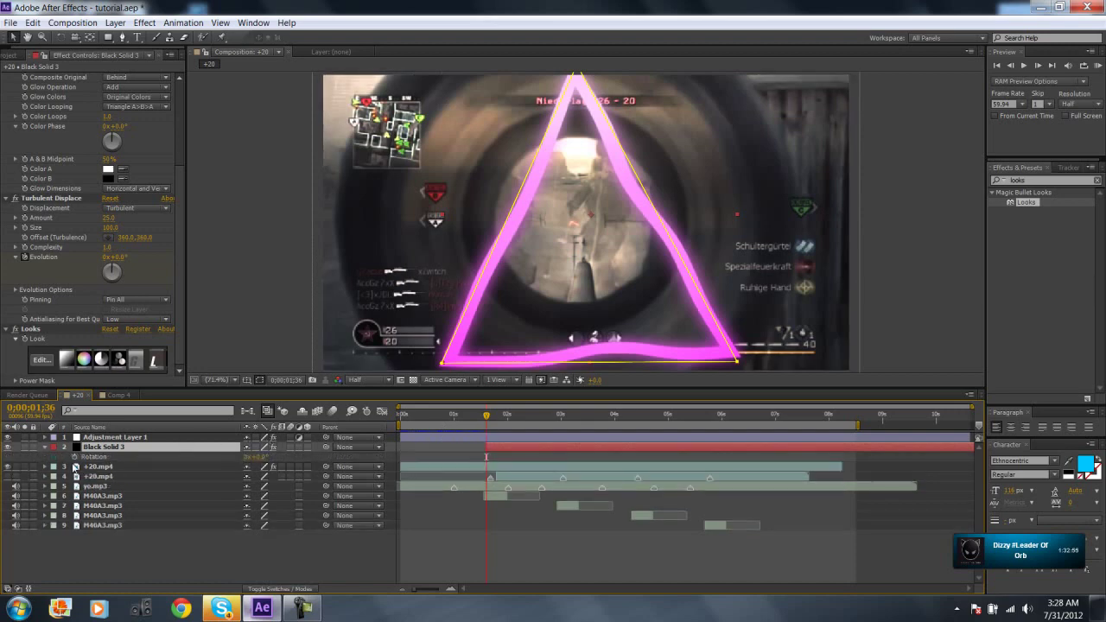
key("alt+shift+s")
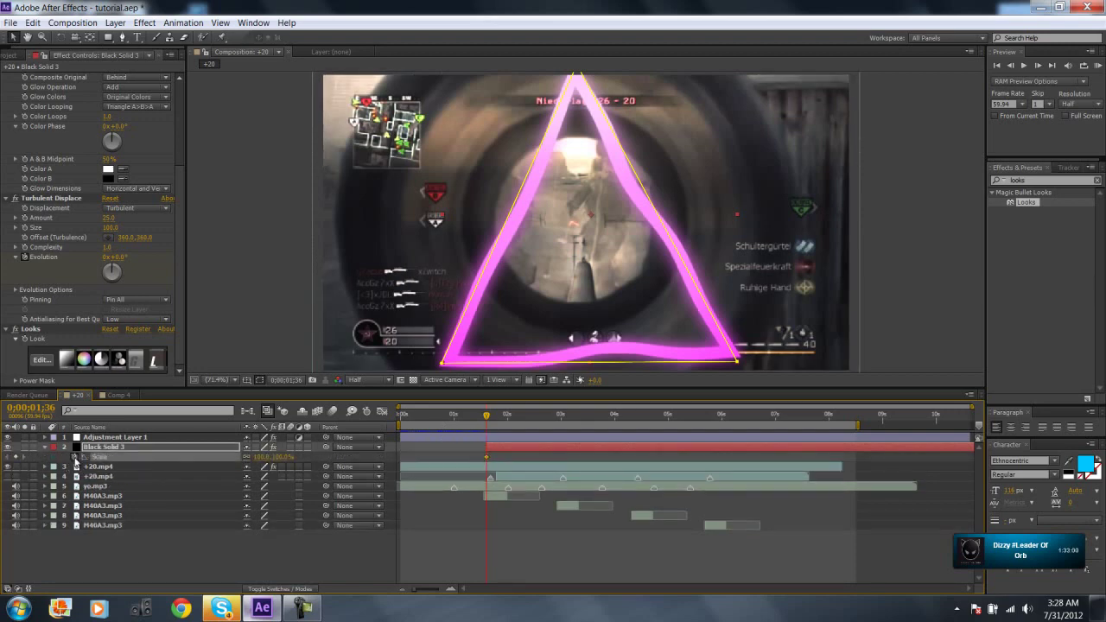
key("u")
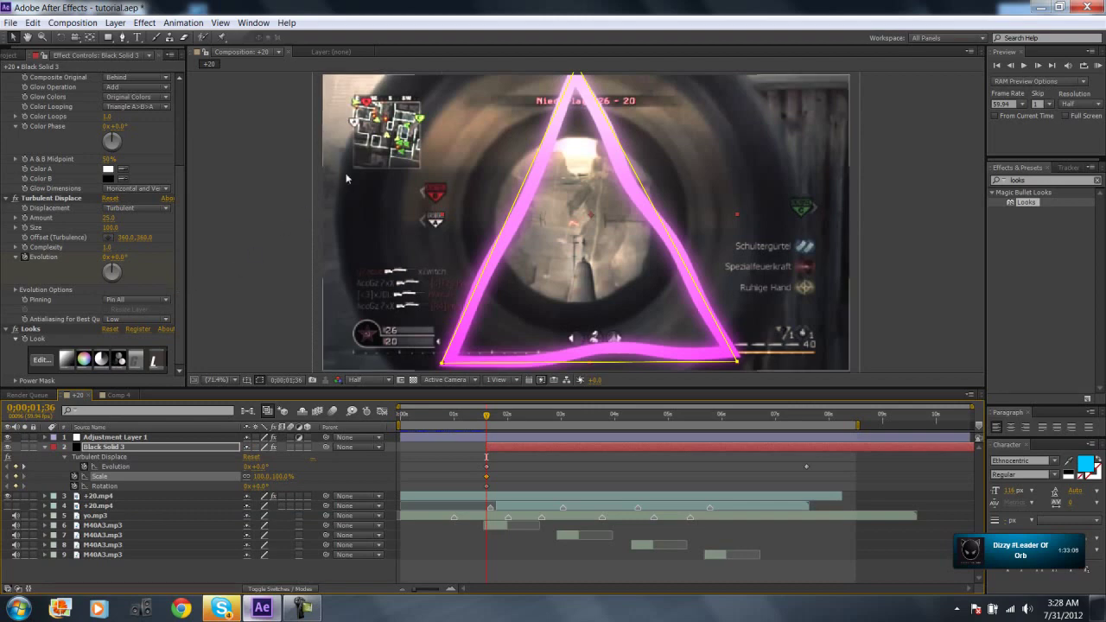
left_click(279, 476)
type("0")
key("Return")
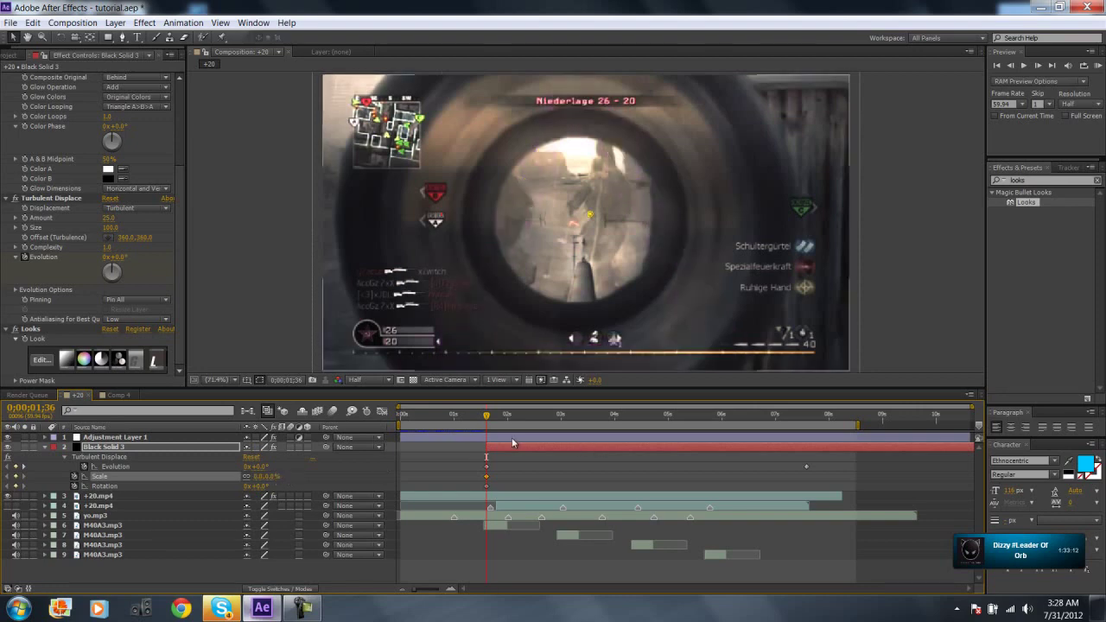
left_click_drag(492, 419, 488, 422)
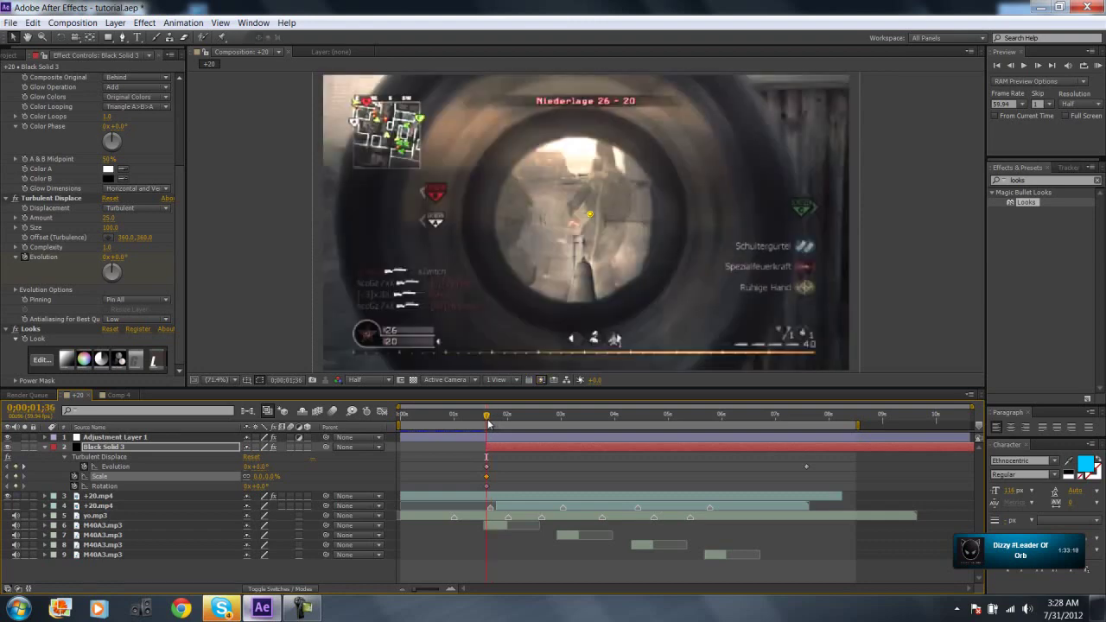
key("shift+Page_Down")
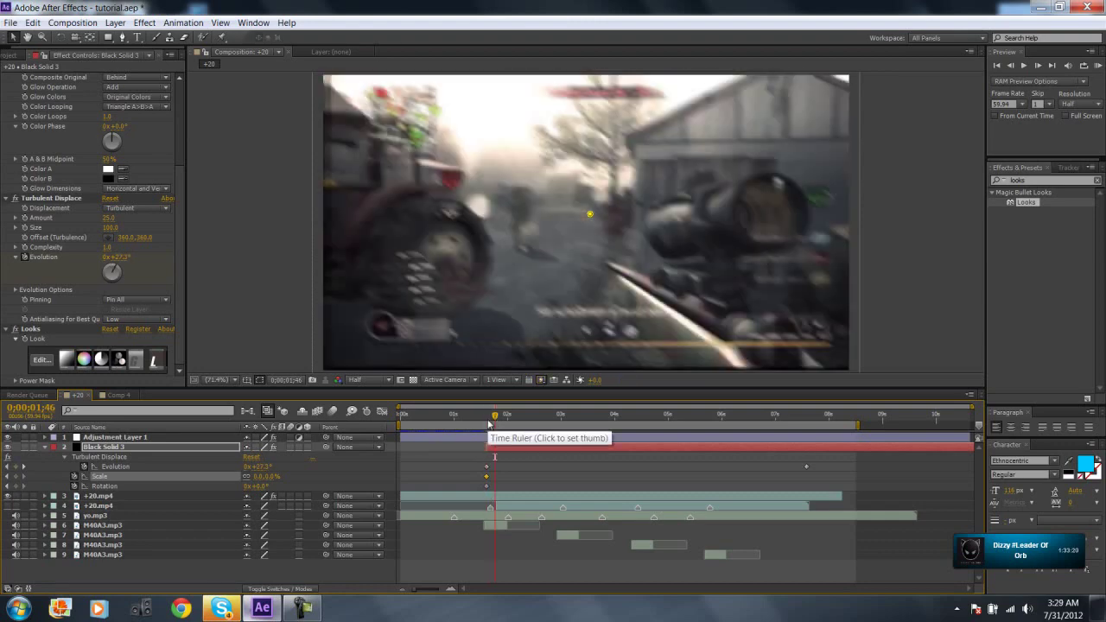
At 0;00;01;59, keyframe Scale up to 463% and a slight counter-clockwise Rotation, then preview.
key("shift+Page_Down")
key("Page_Down")
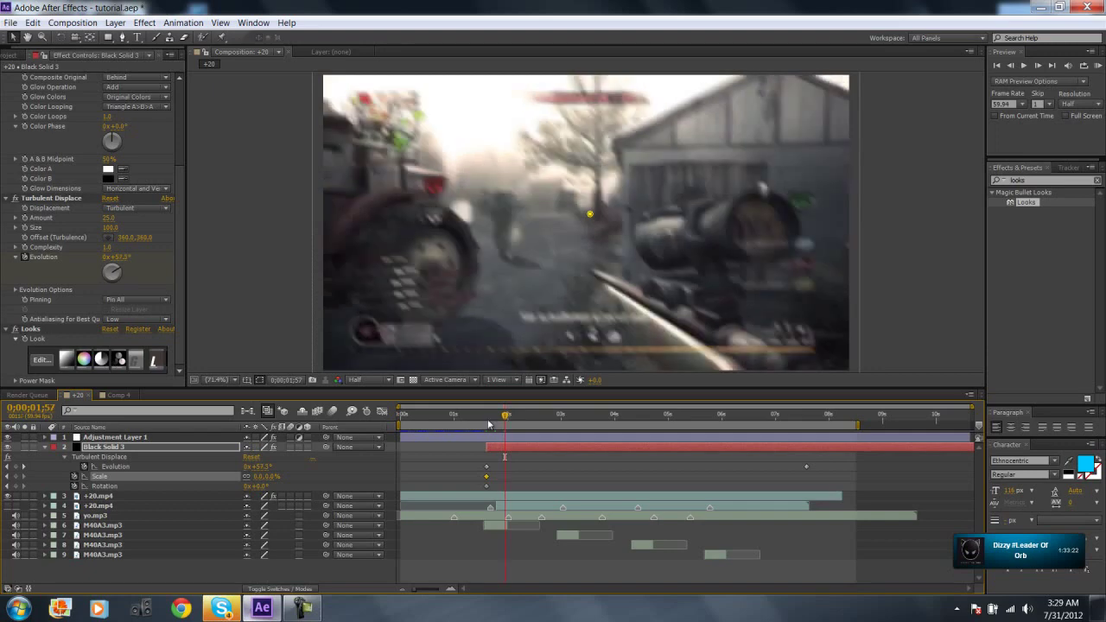
key("Page_Down")
key("Page_Down")
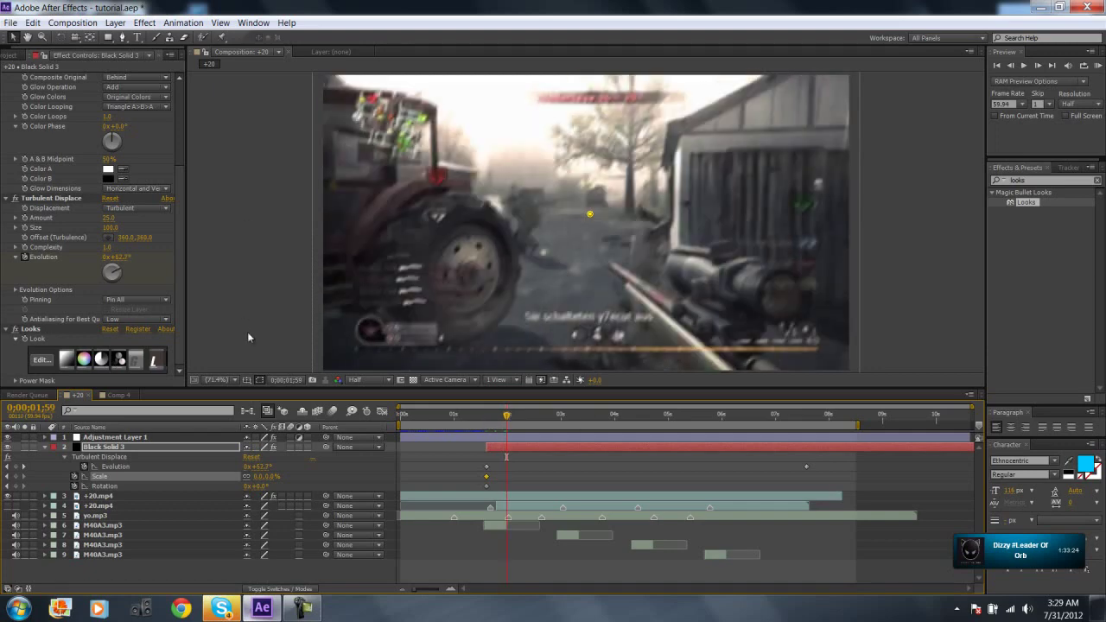
left_click_drag(259, 476, 363, 476)
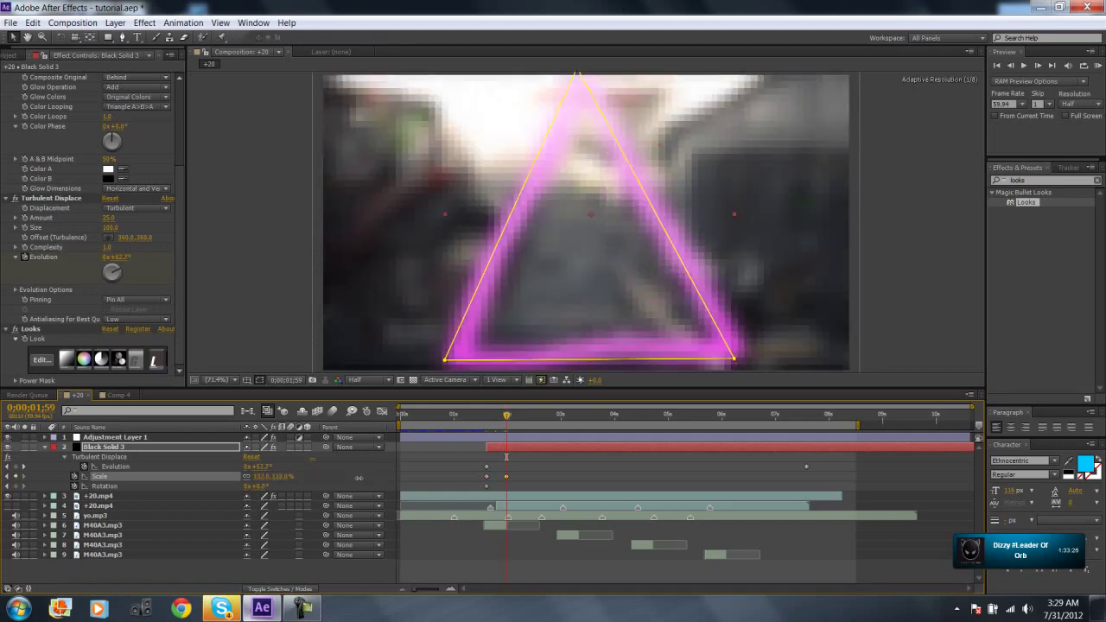
left_click_drag(435, 477, 624, 480)
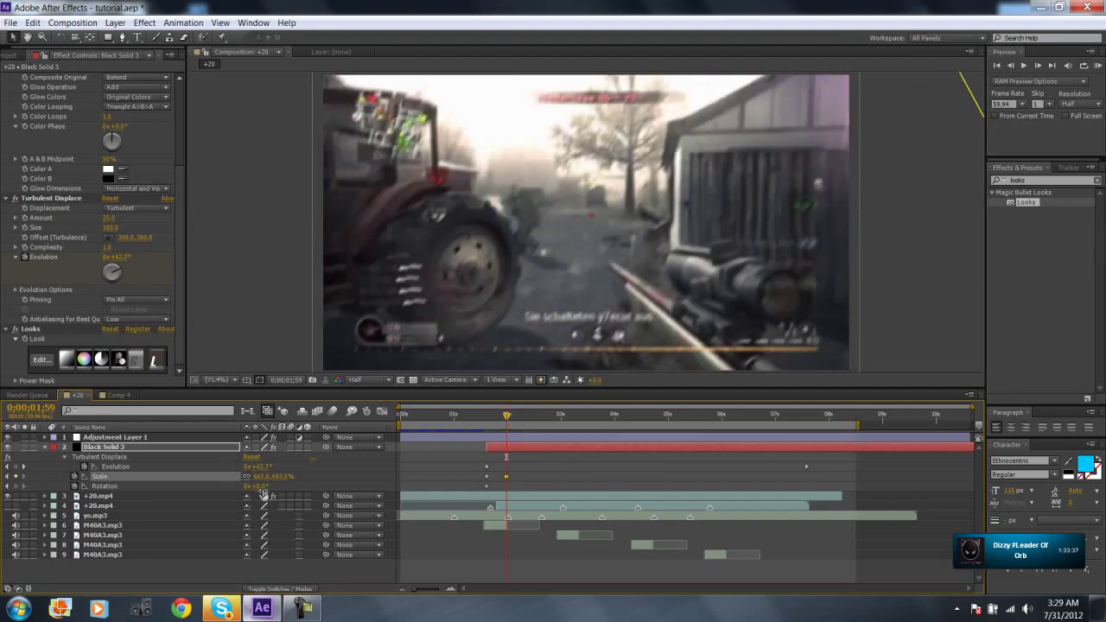
mouse_move(258, 487)
left_mouse_down()
mouse_move(222, 489)
mouse_move(235, 493)
left_mouse_up()
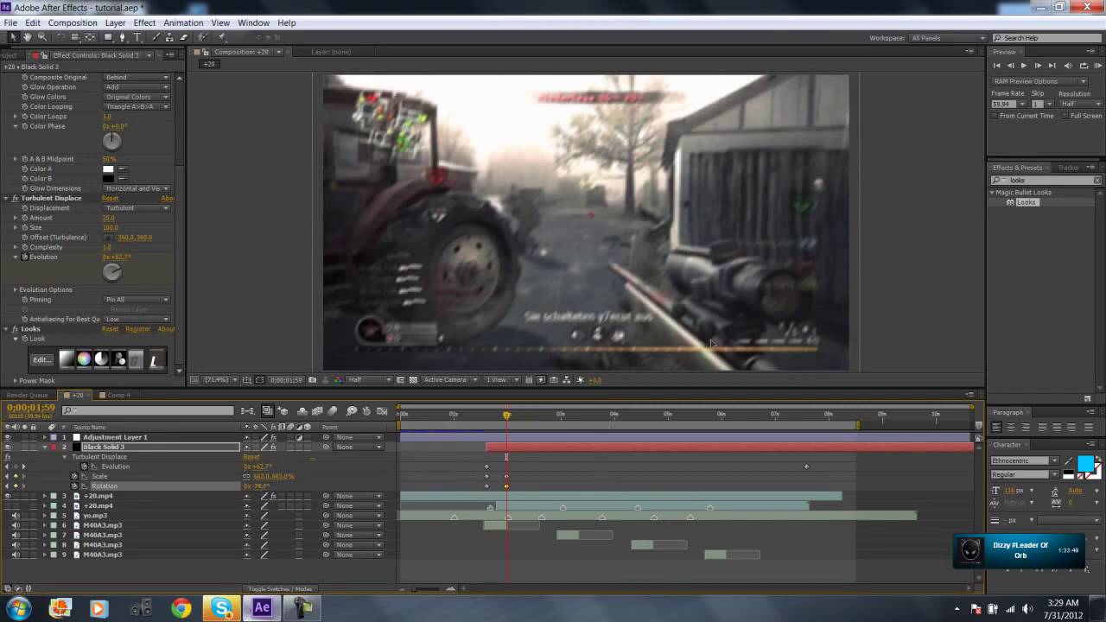
left_click(1097, 66)
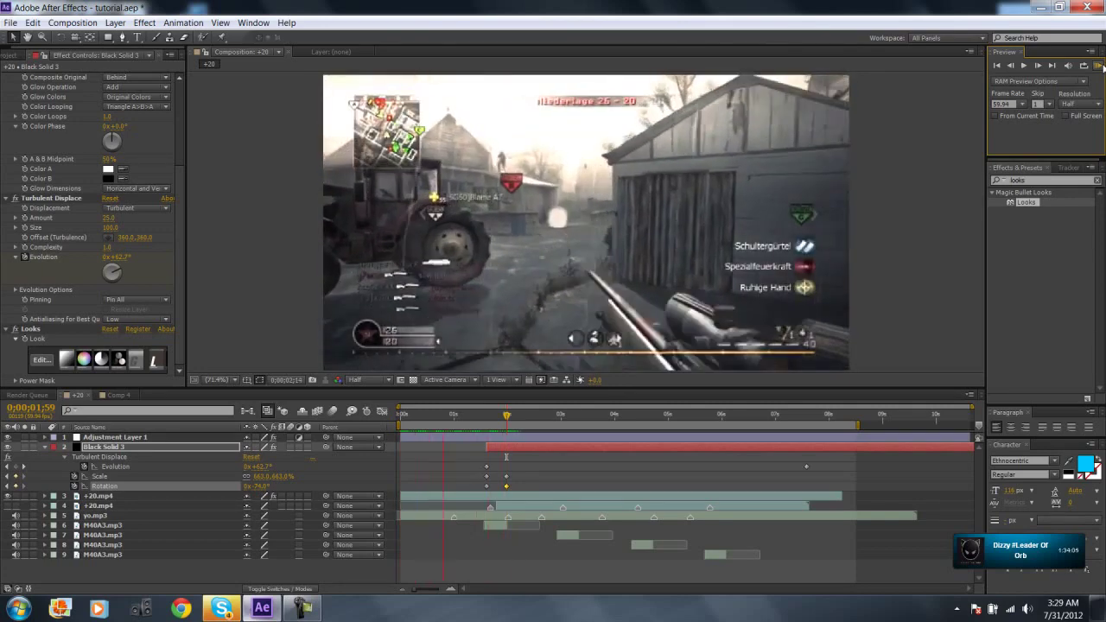
Turn the 0;00;01;59 Rotation further counter-clockwise, keep preview resolution at Half, and preview again.
left_click(479, 468)
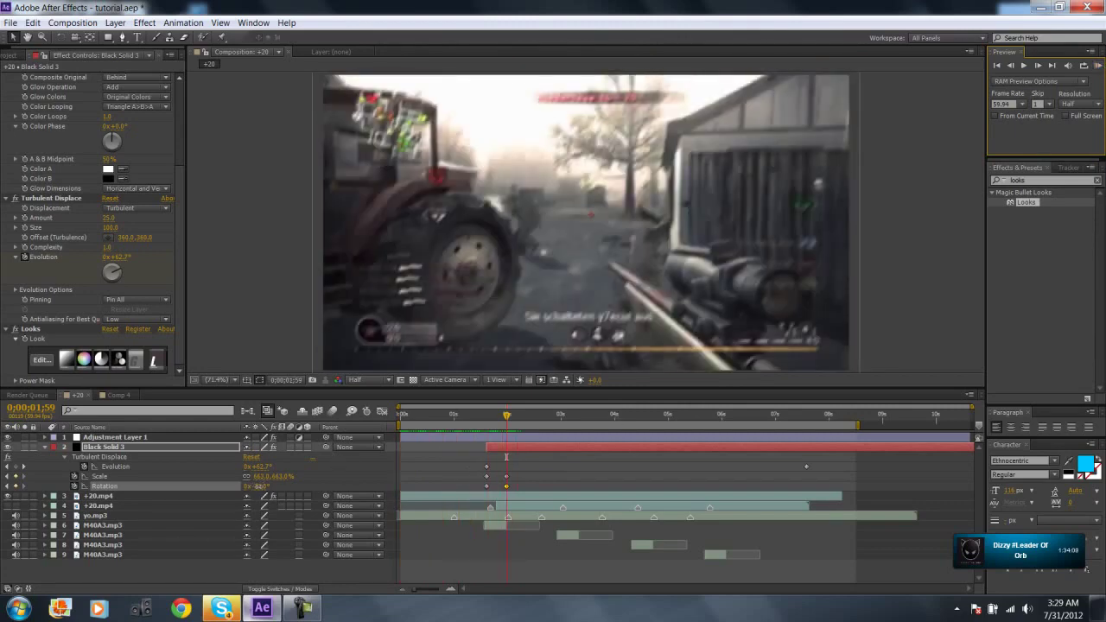
left_click_drag(253, 486, 294, 490)
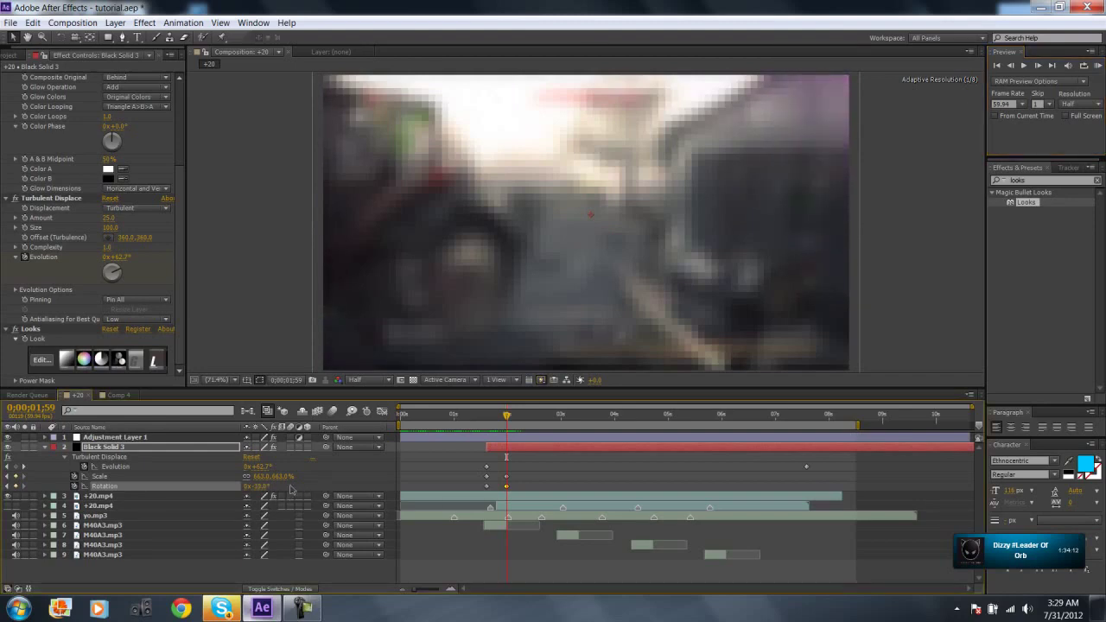
left_click(1090, 105)
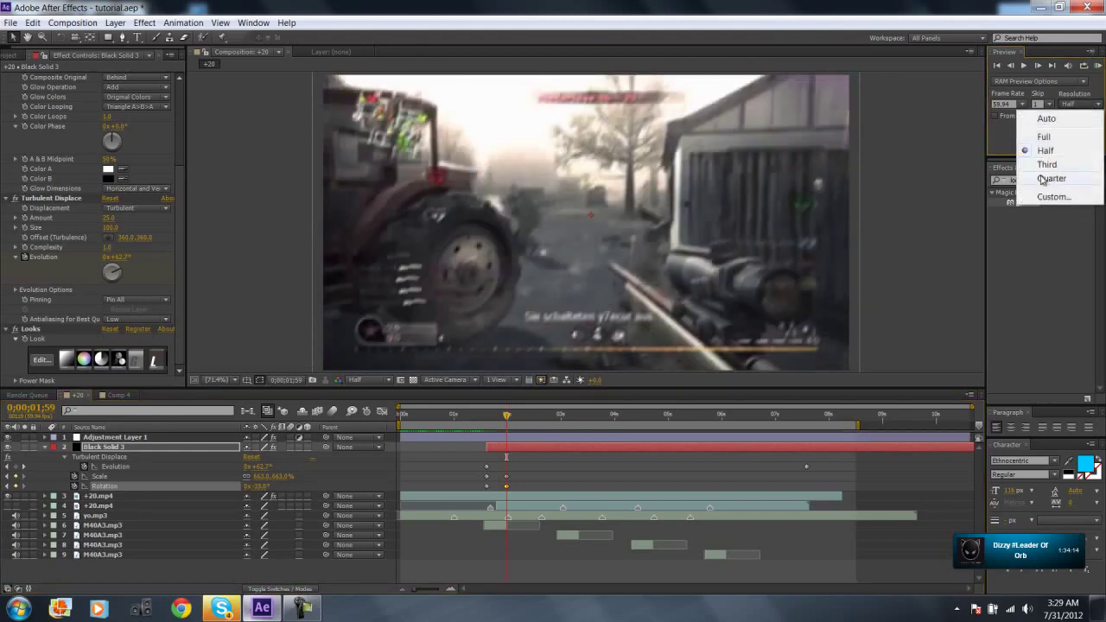
left_click(1045, 164)
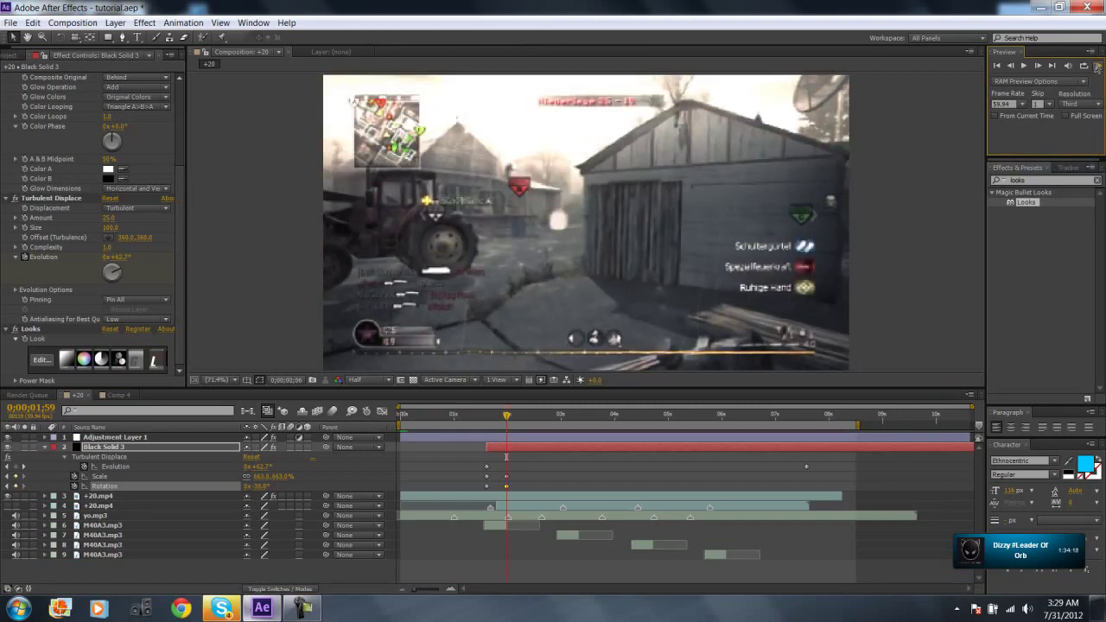
left_click(1090, 105)
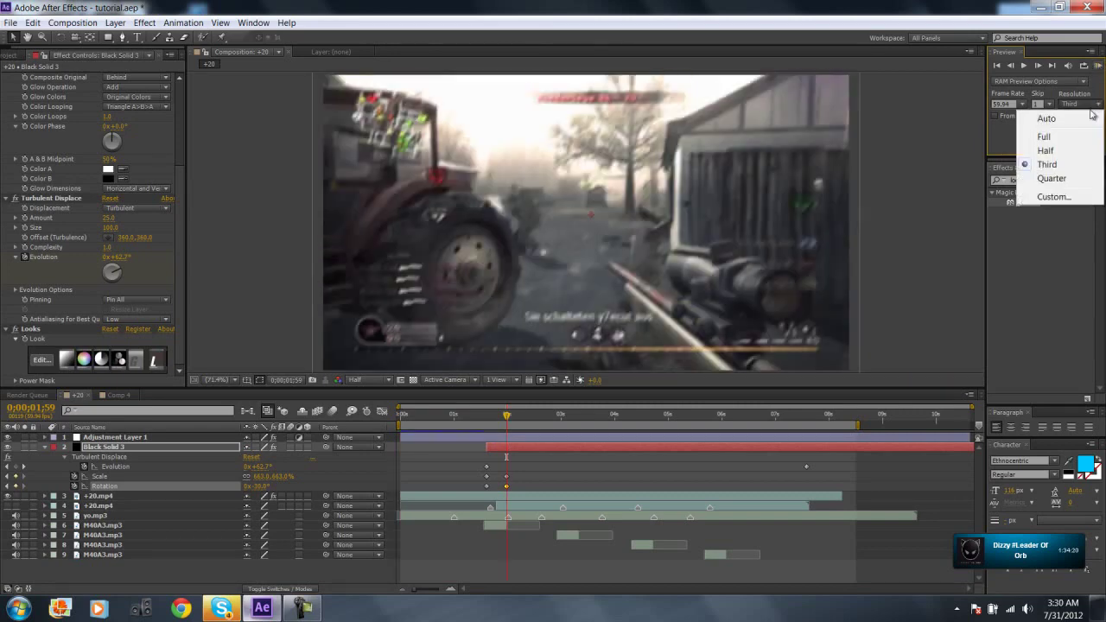
left_click(1075, 150)
left_click(1098, 67)
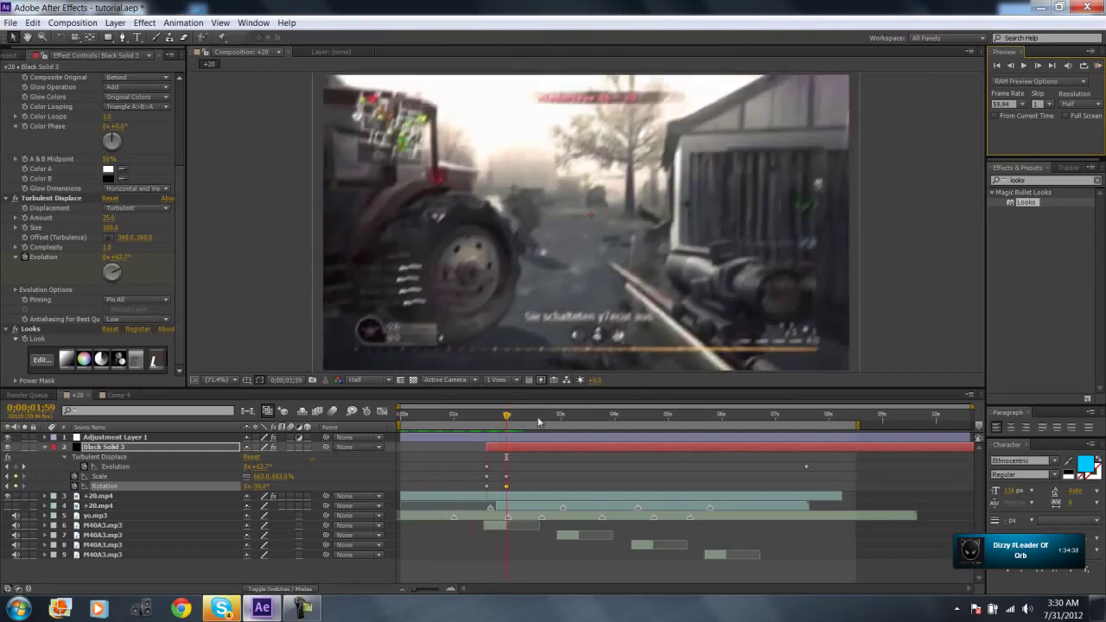
Nudge the peak Scale and Rotation keyframes slightly later, preview, then collapse and select Black Solid 3.
left_click_drag(507, 482, 509, 486)
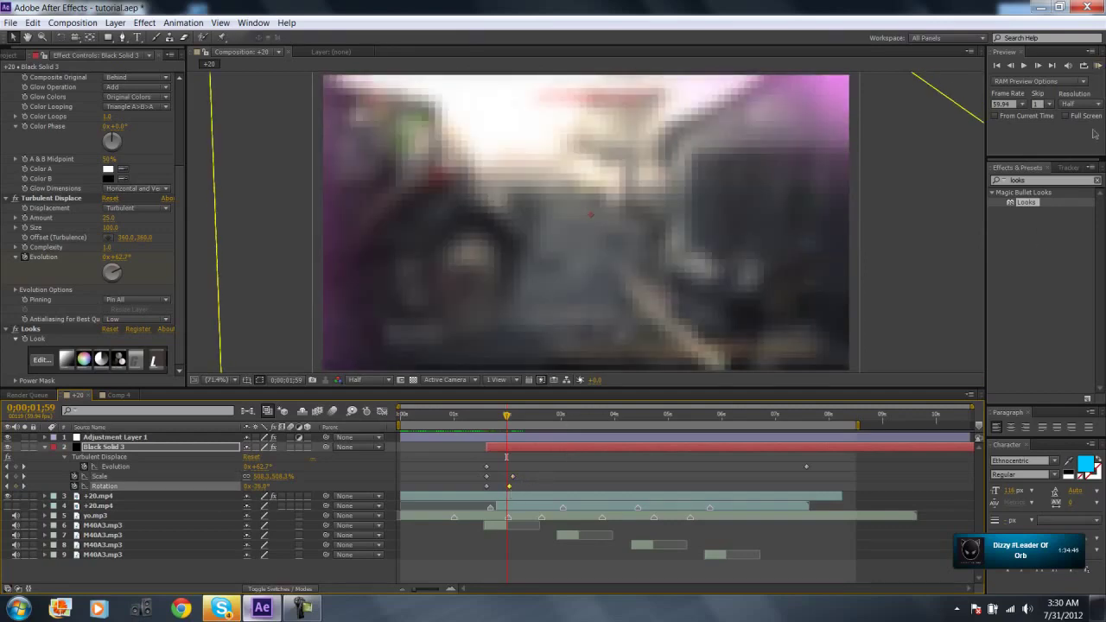
left_click(1097, 67)
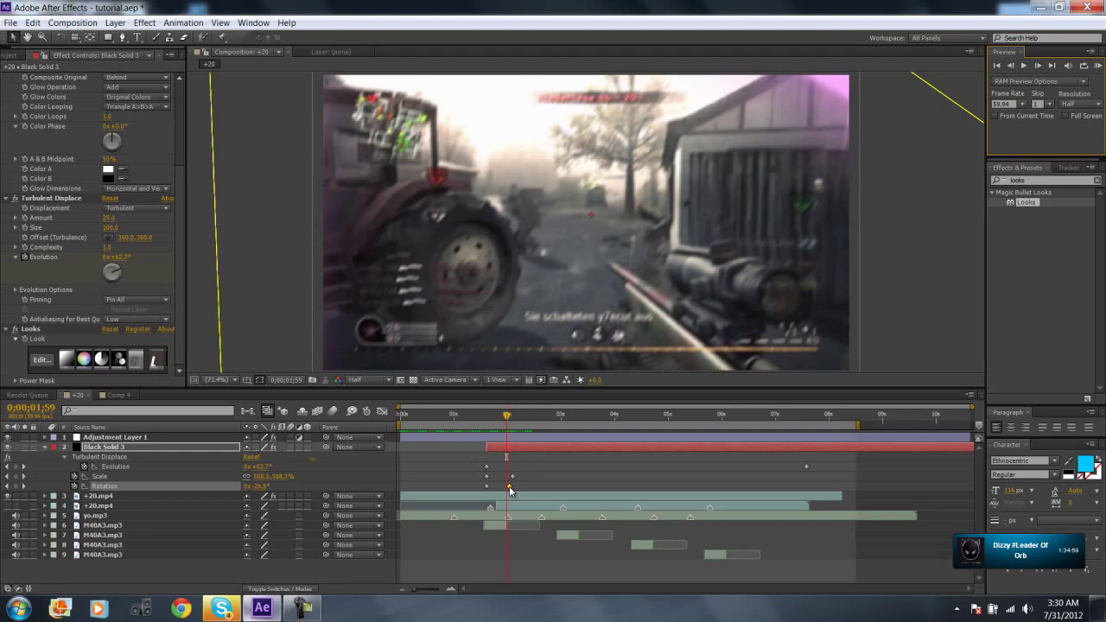
left_click_drag(509, 487, 512, 486)
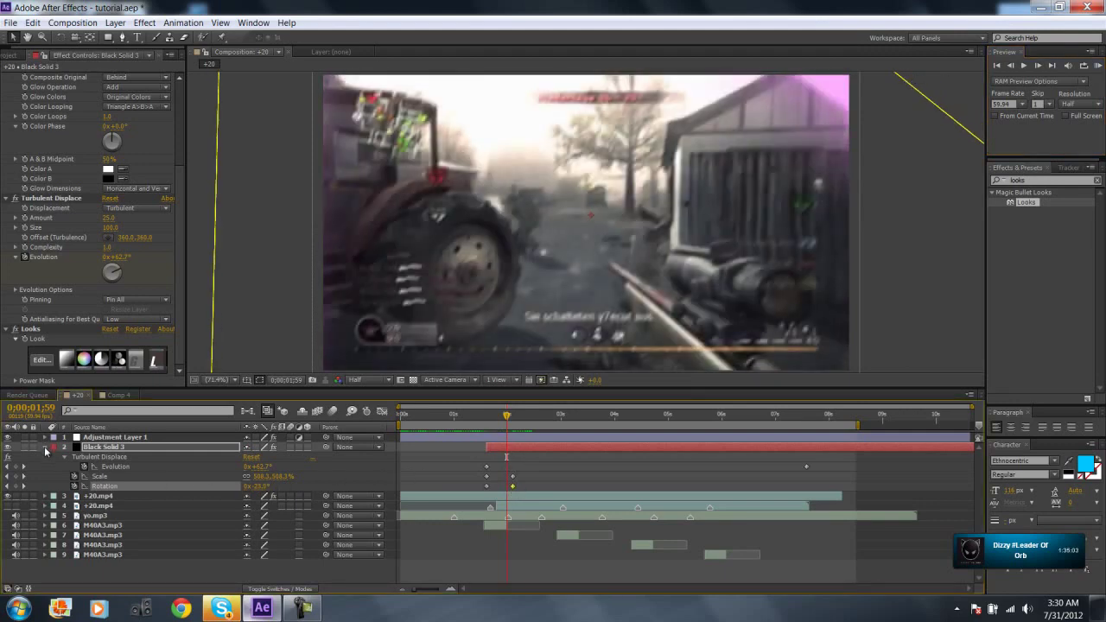
left_click(45, 447)
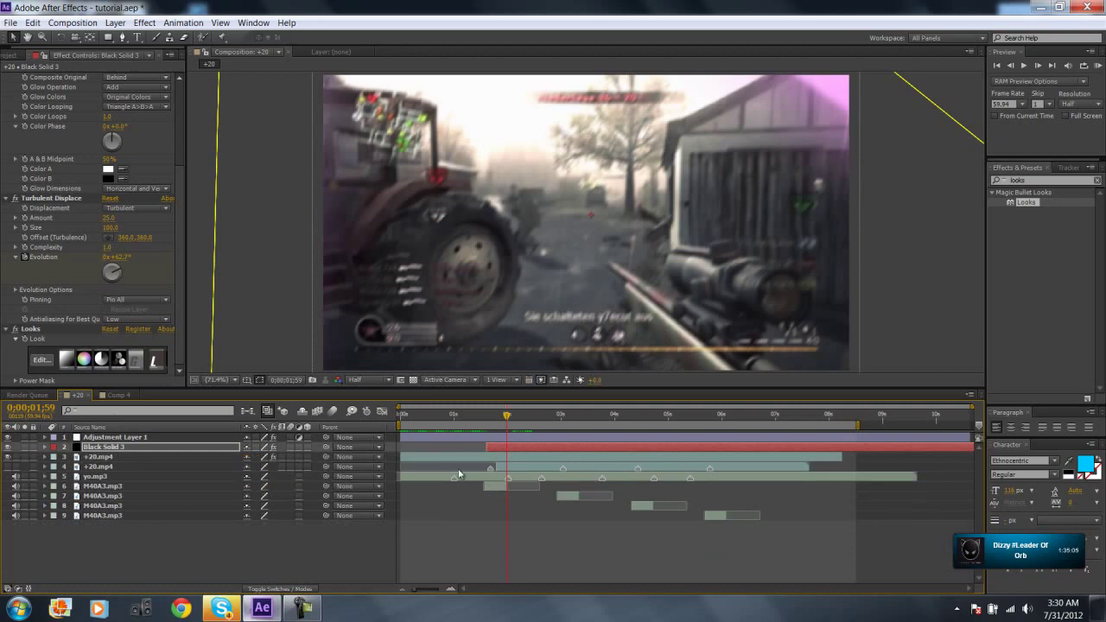
left_click(142, 444)
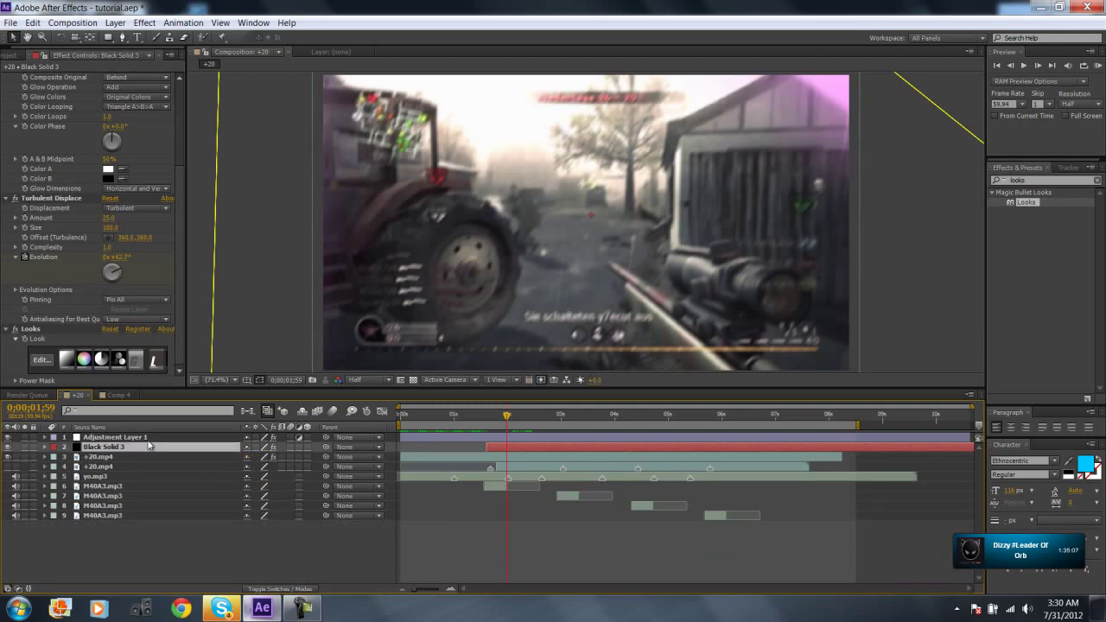
Duplicate Black Solid 3 and move the copy to begin at 0;00;03;00.
key("ctrl+d")
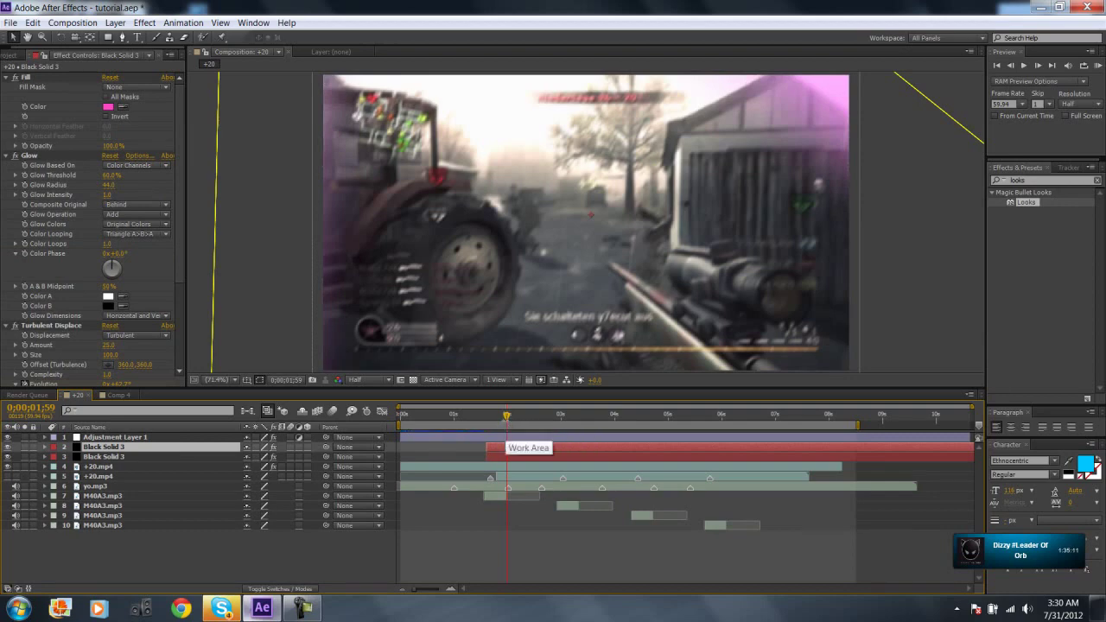
mouse_move(506, 416)
left_mouse_down()
mouse_move(566, 426)
mouse_move(578, 464)
mouse_move(600, 444)
left_mouse_up()
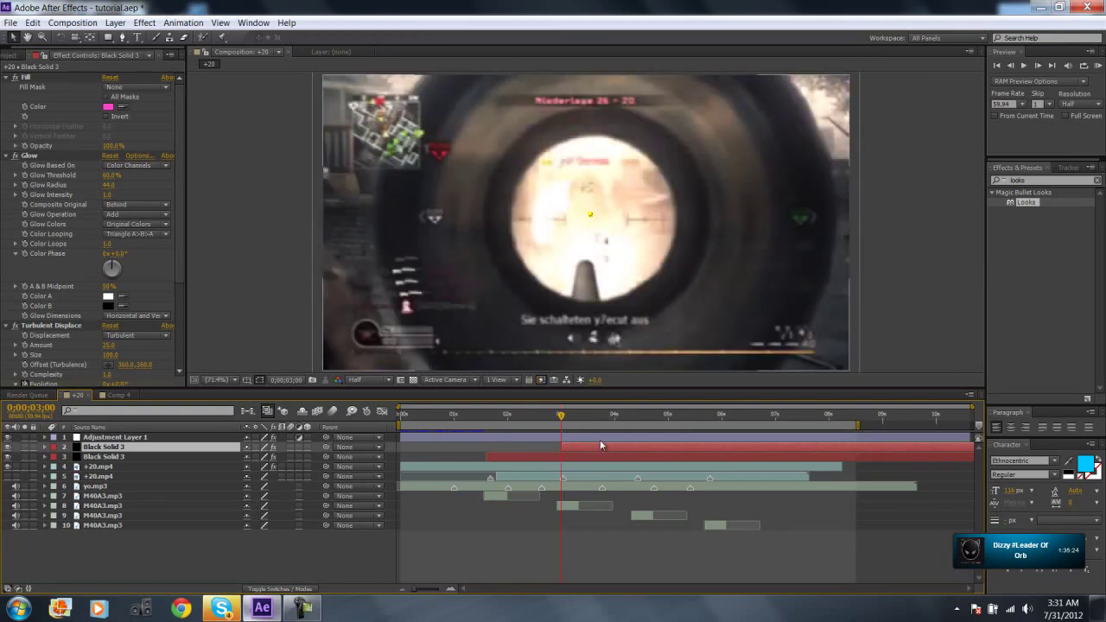
At 0;00;03;30, give the Black Solid 3 copy a new rotation and a much larger scale.
key("u")
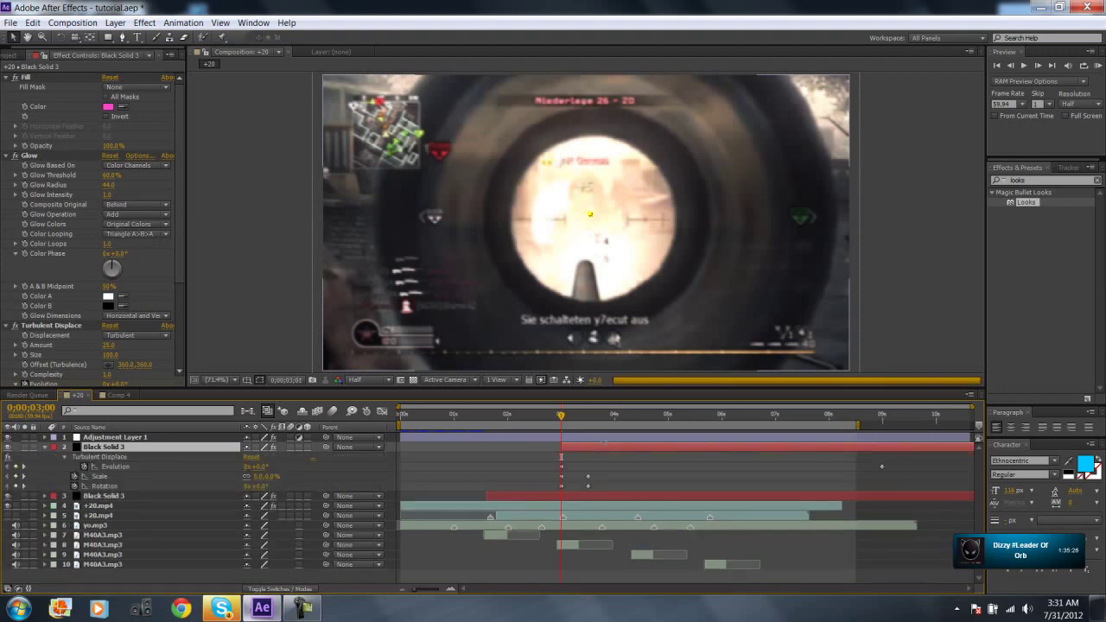
key("Page_Down")
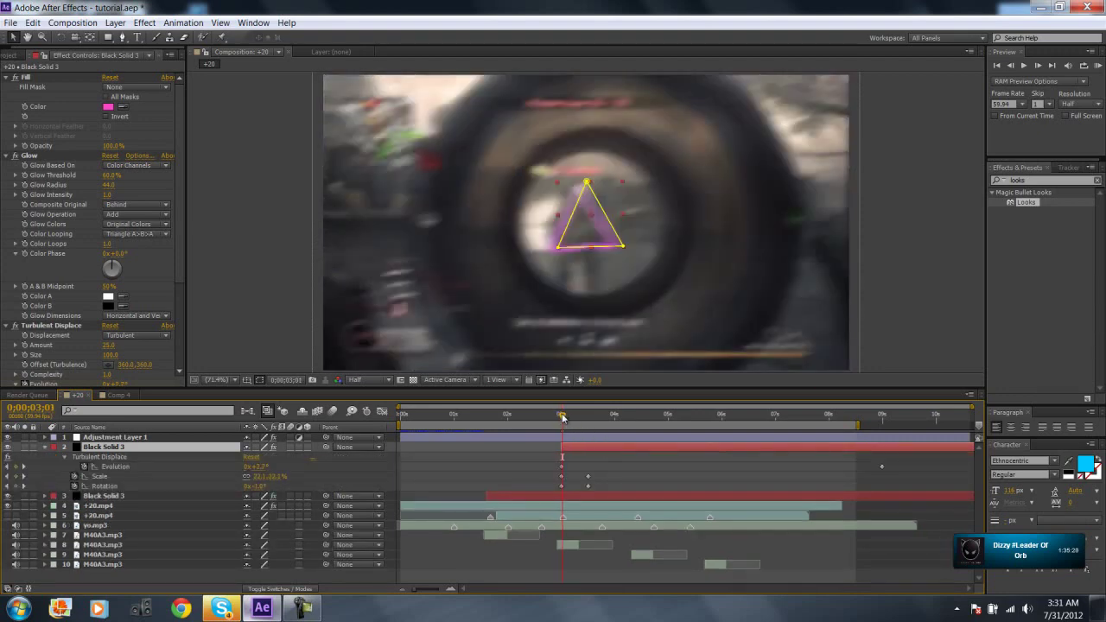
left_click_drag(563, 417, 588, 416)
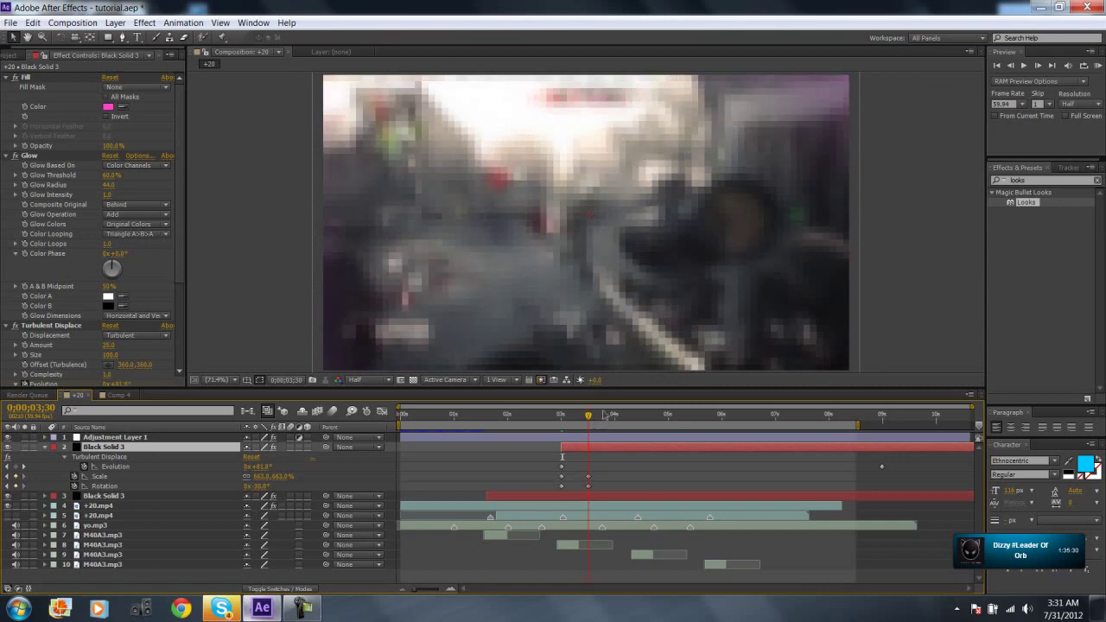
left_click_drag(262, 487, 281, 489)
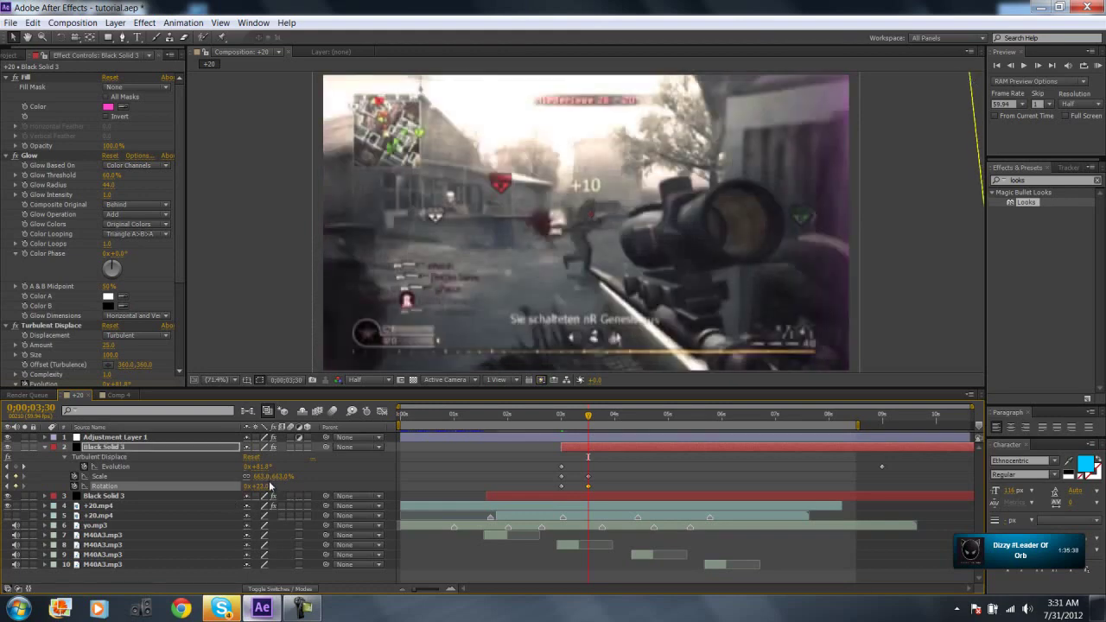
left_click_drag(281, 476, 295, 478)
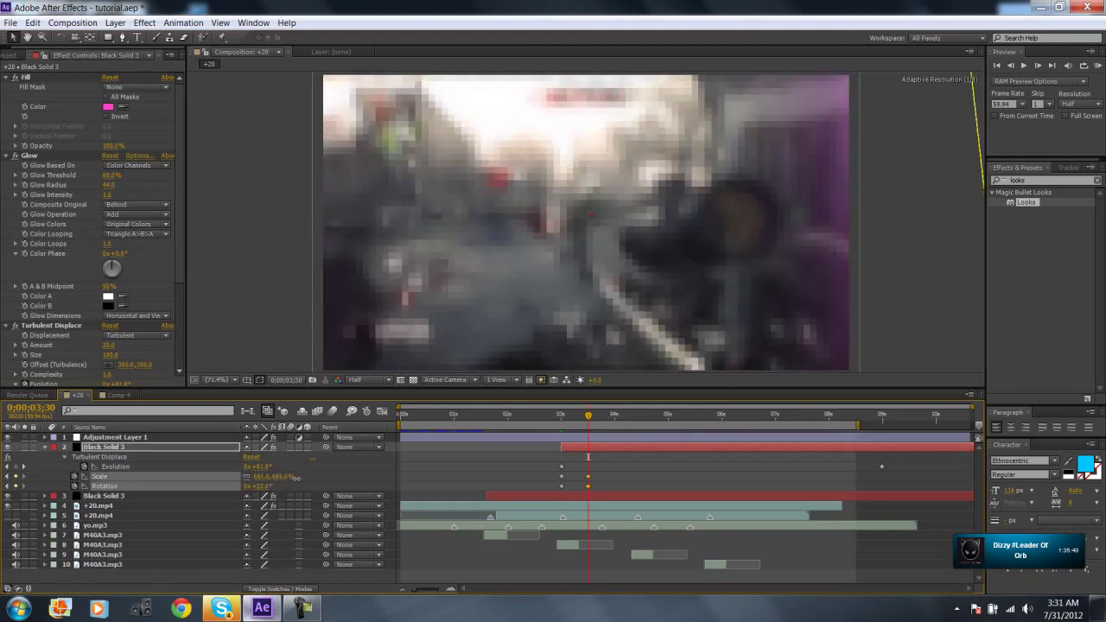
left_click_drag(362, 487, 388, 489)
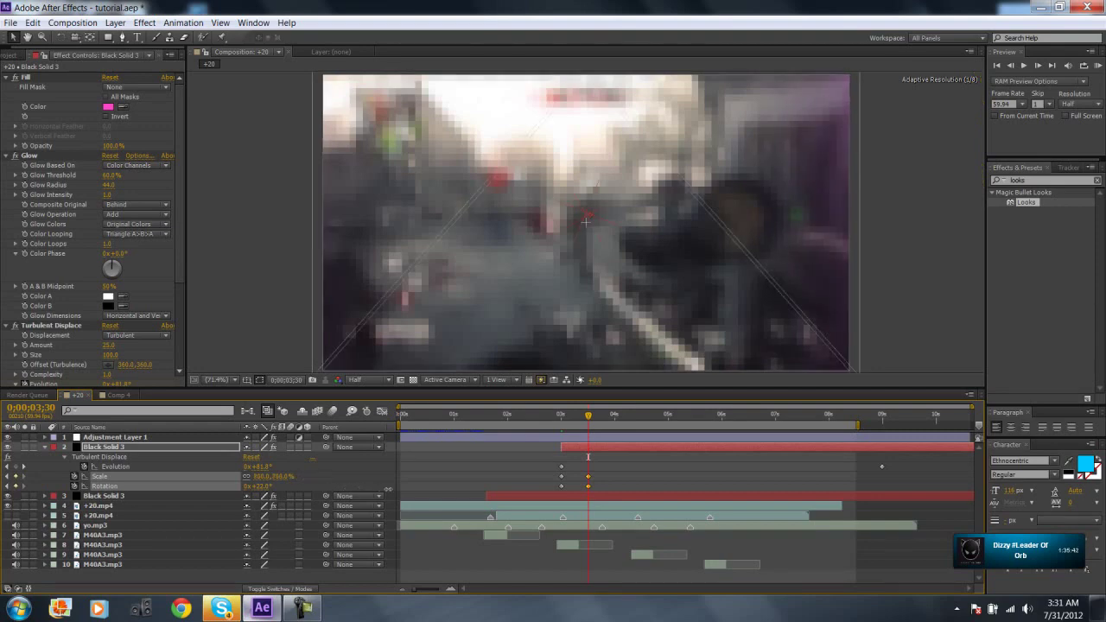
left_click_drag(274, 476, 285, 476)
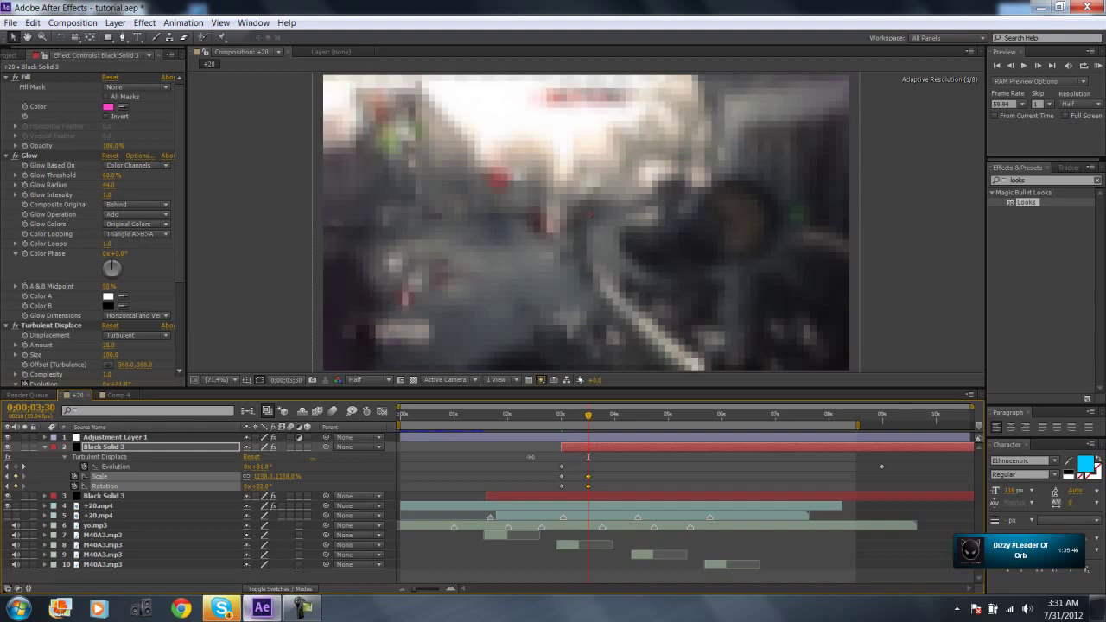
left_click_drag(341, 465, 522, 472)
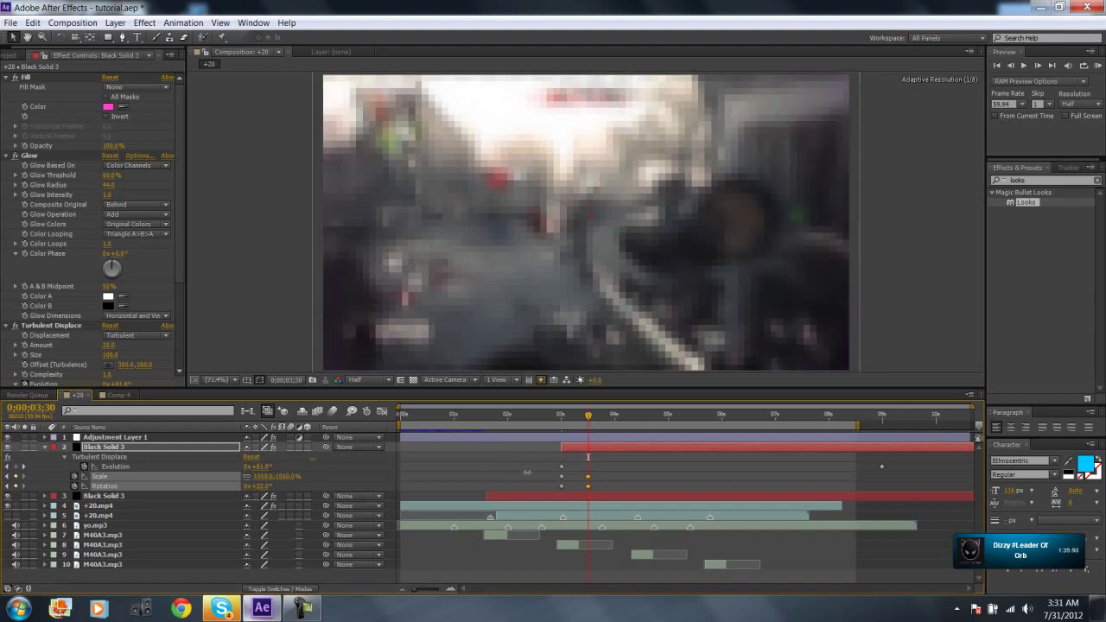
Preview the animation, lower the Scale keyframe to about 993%, and collapse the layer's properties.
left_click(1098, 66)
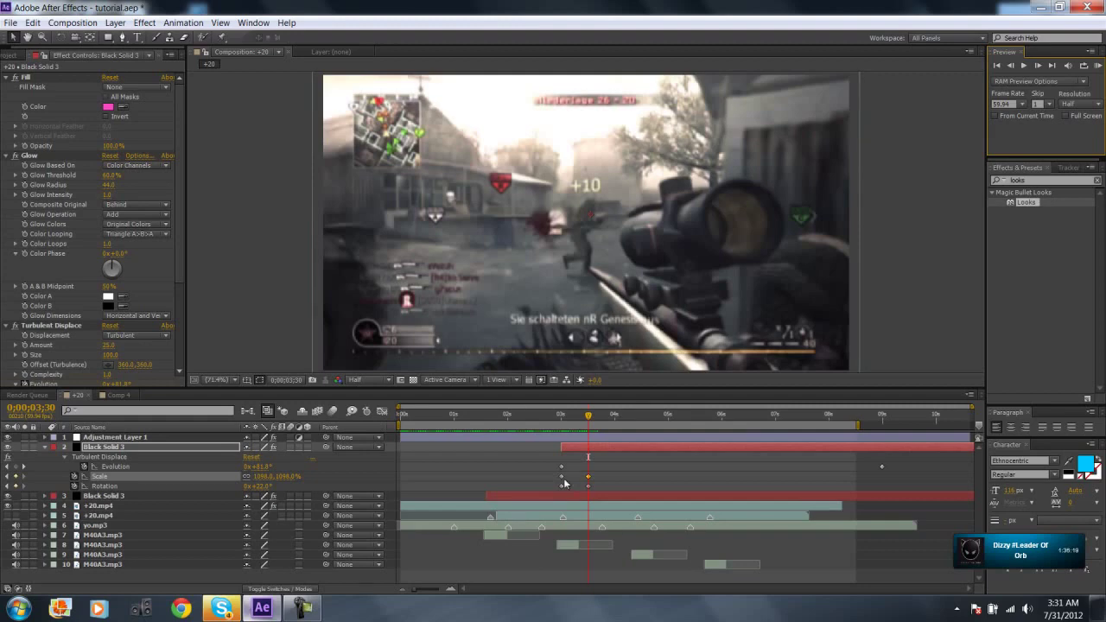
left_click_drag(263, 476, 254, 476)
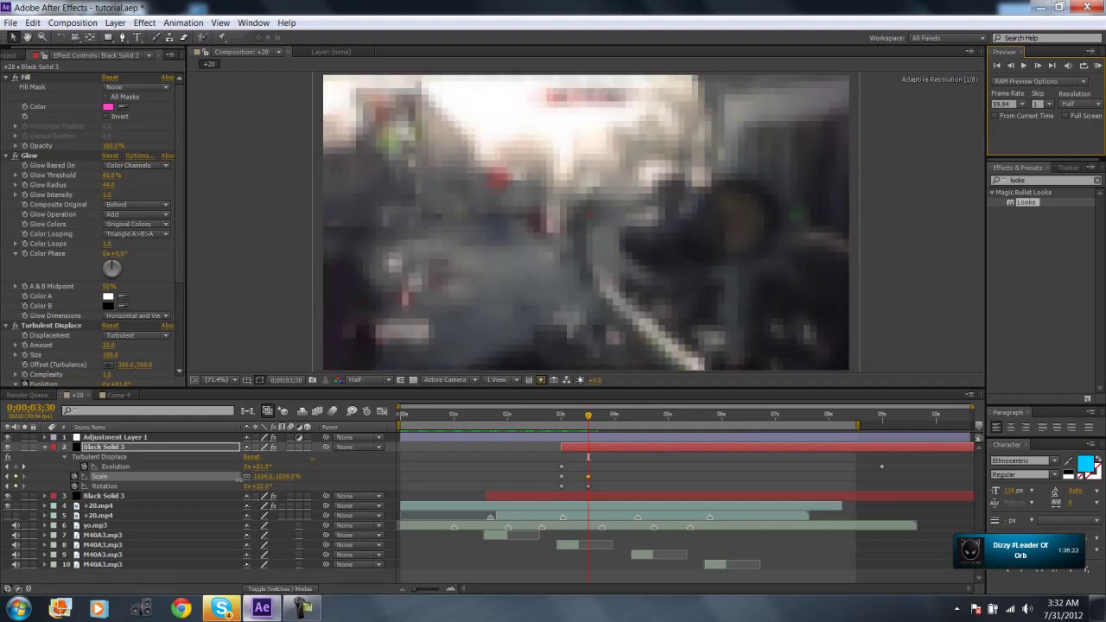
left_click_drag(227, 480, 216, 485)
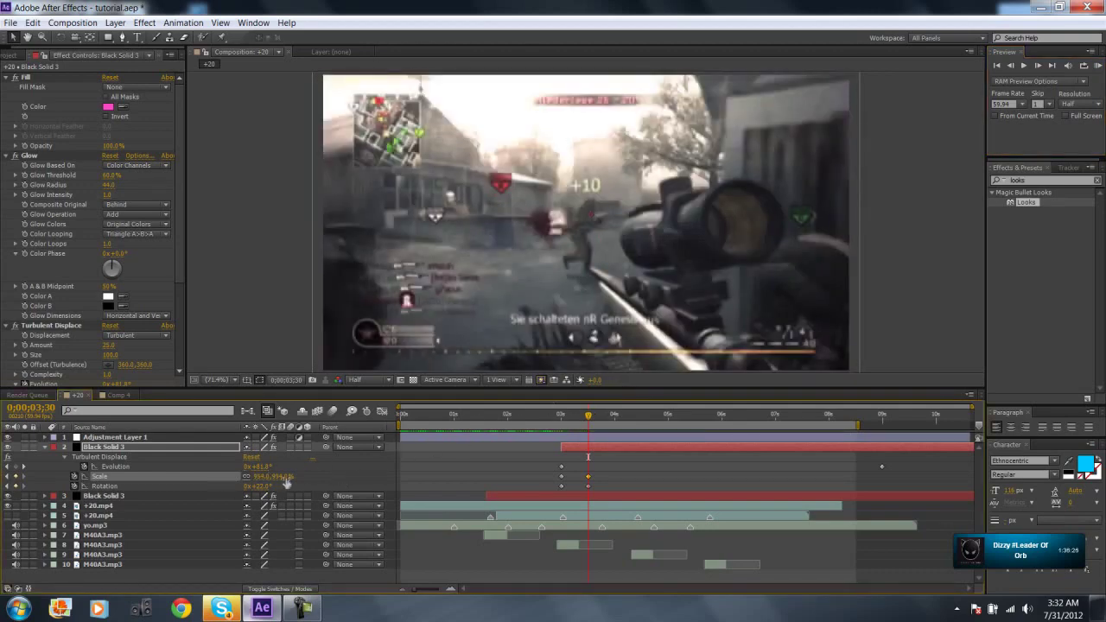
left_click_drag(286, 482, 284, 482)
left_click(45, 446)
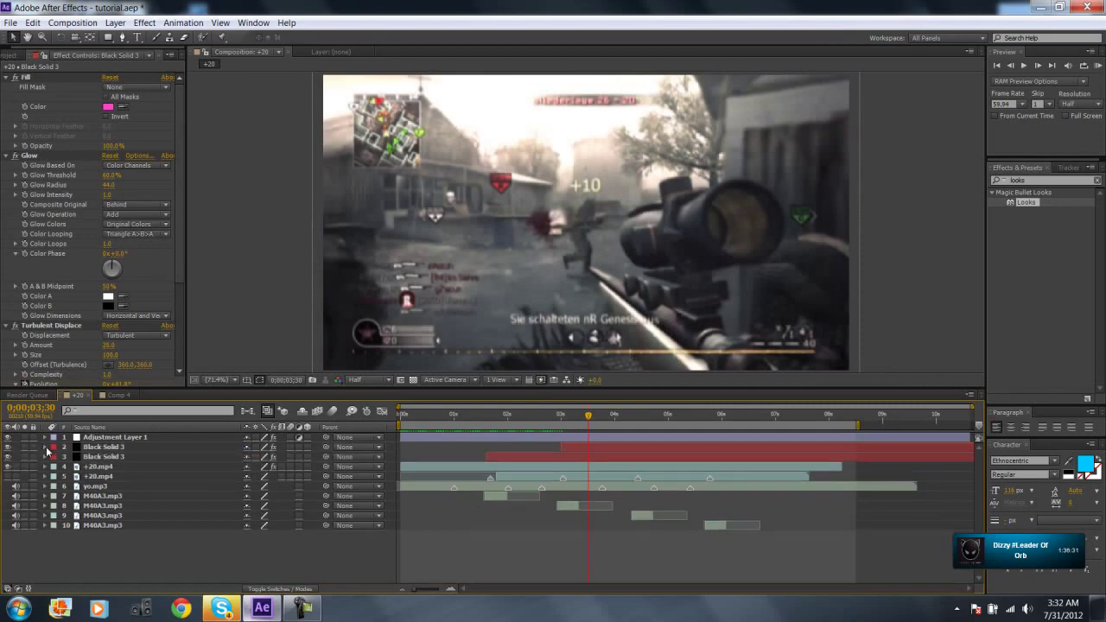
Duplicate Black Solid 3 and slide the new copy to start at 0;00;04;23.
left_click(581, 446)
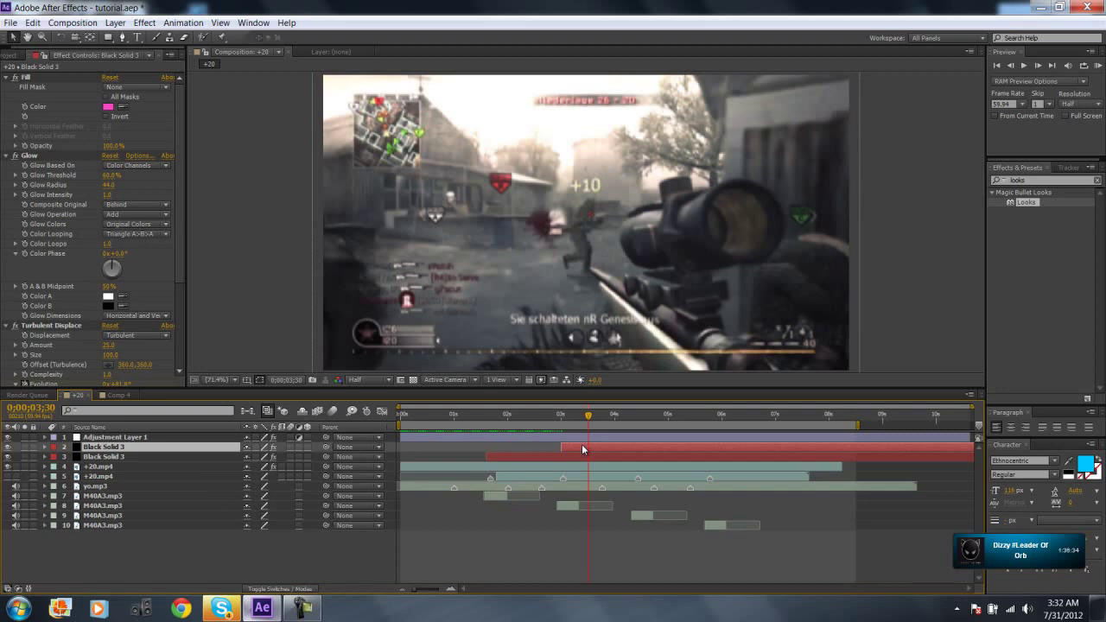
key("ctrl+d")
left_click_drag(581, 447, 606, 446)
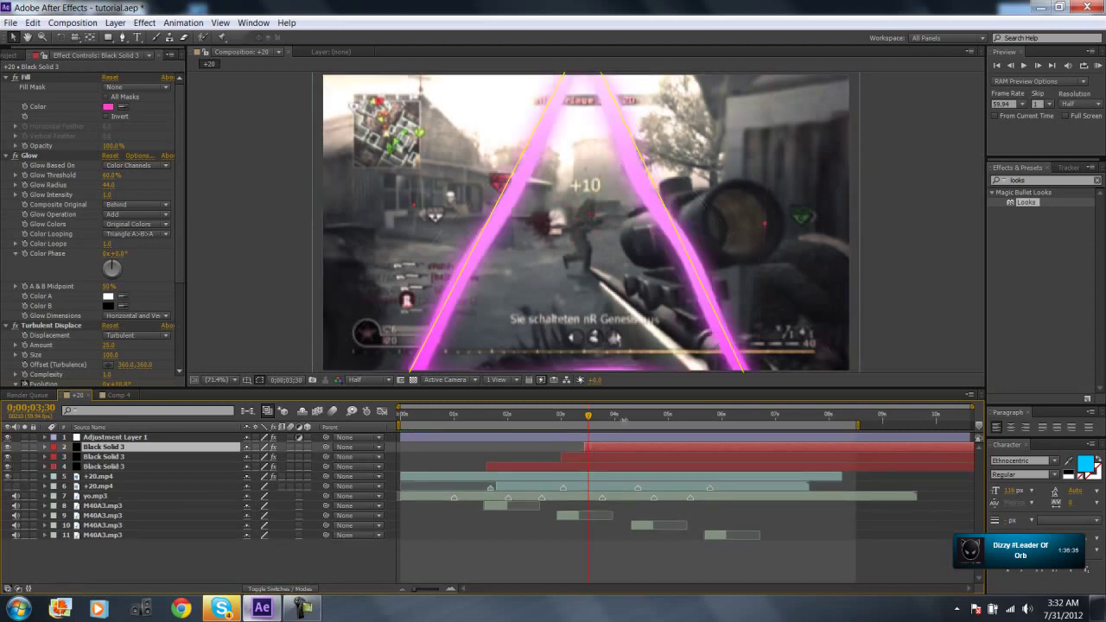
left_click_drag(628, 417, 637, 417)
left_click(631, 415)
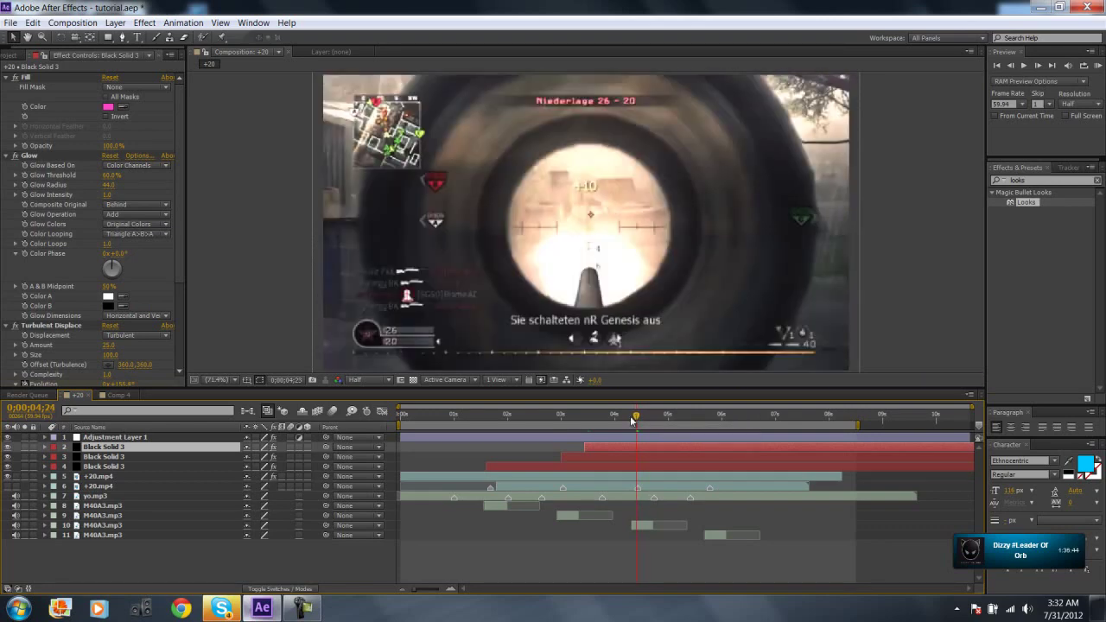
left_click_drag(607, 449, 642, 450)
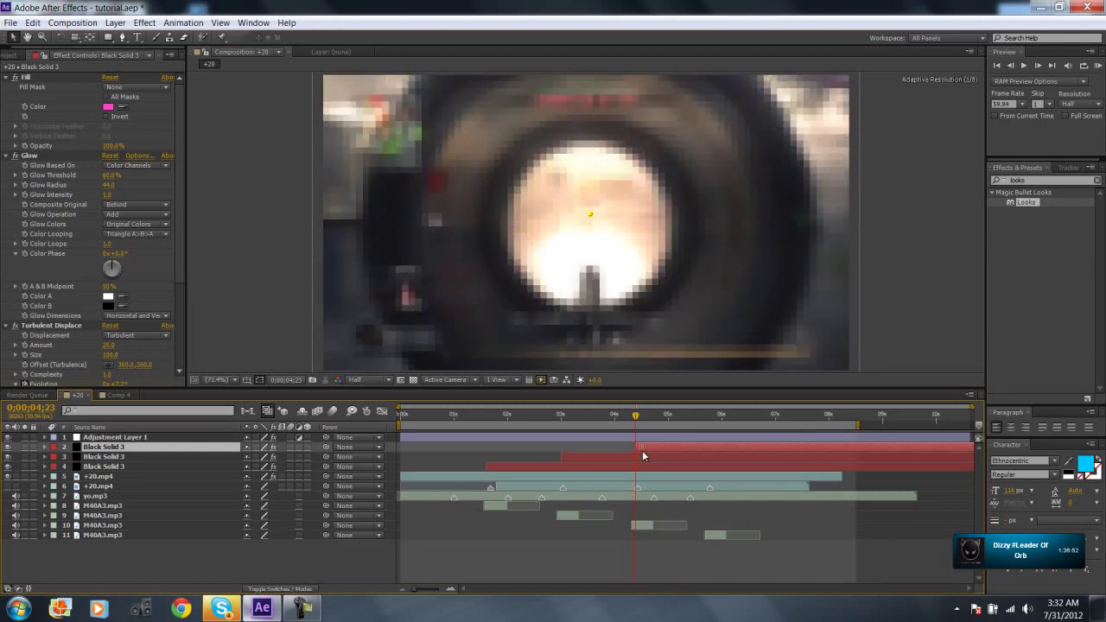
Set the copy's Rotation keyframe at 0;00;04;53 to -25° and fold its properties away.
key("u")
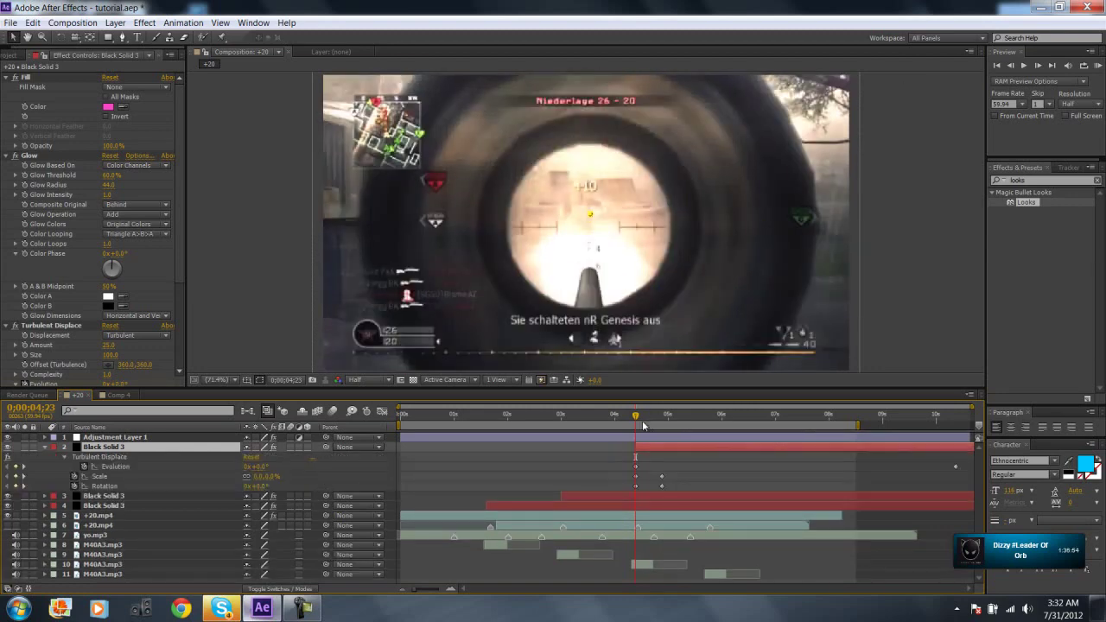
left_click_drag(638, 421, 662, 418)
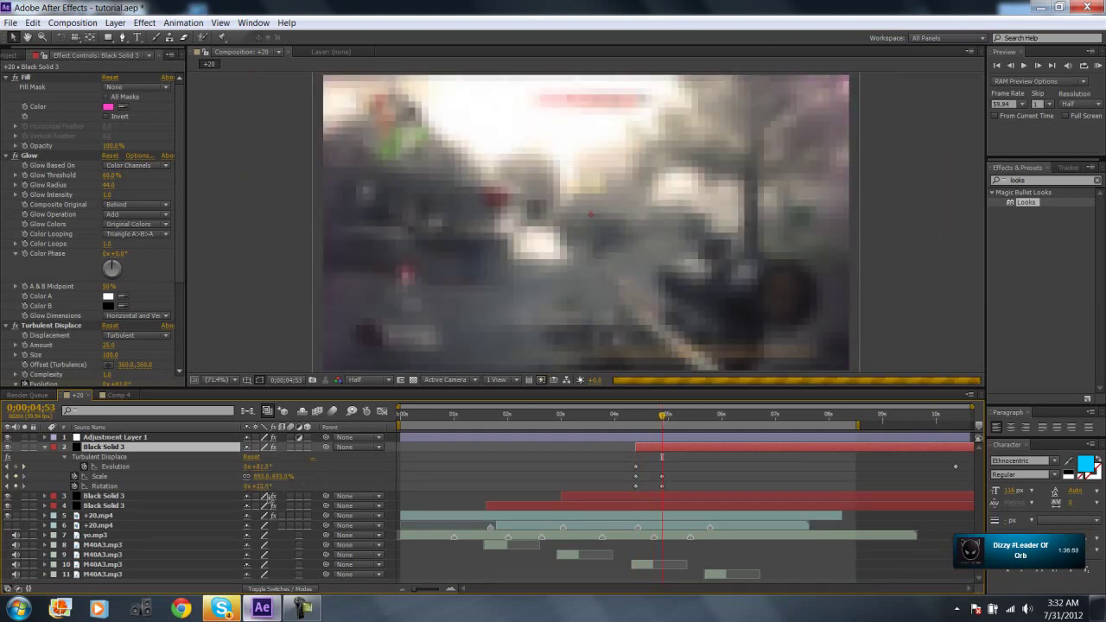
left_click_drag(261, 490, 241, 490)
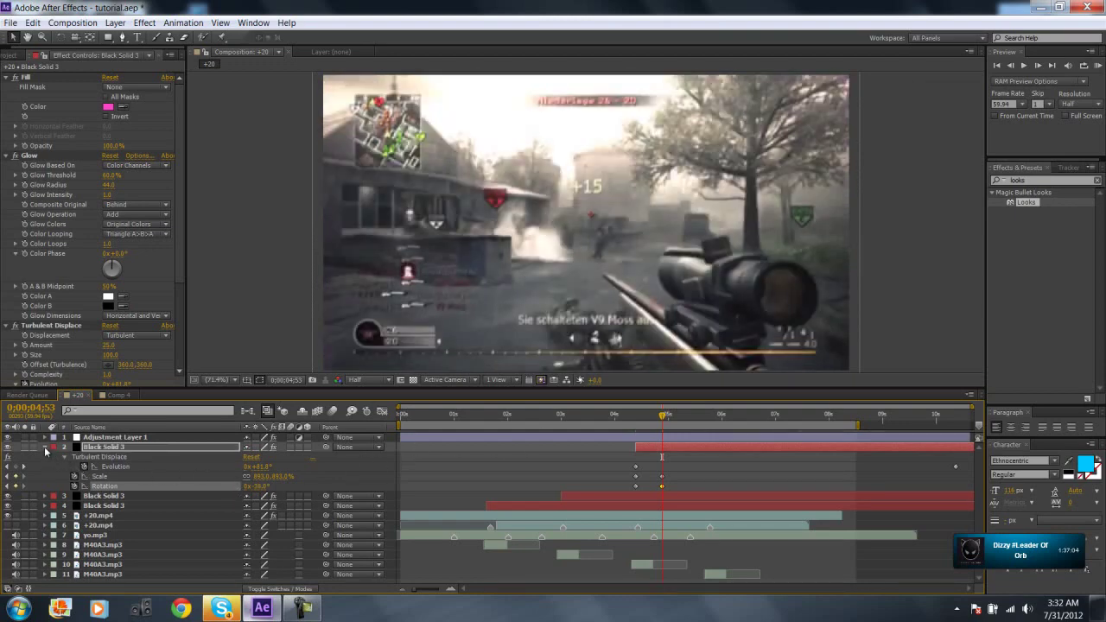
left_click(45, 448)
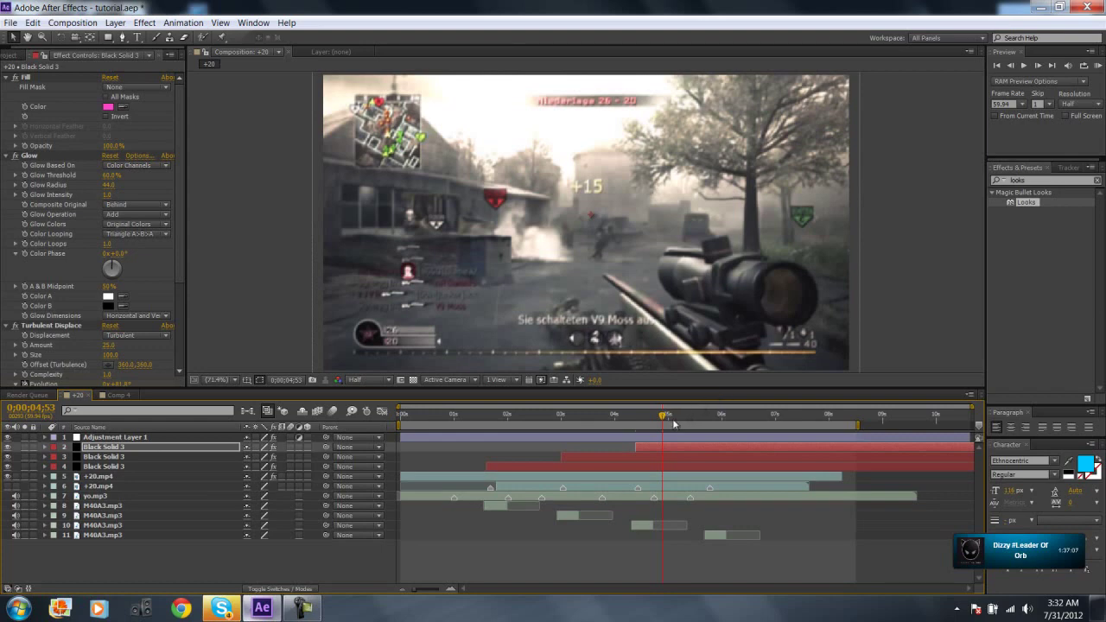
left_click(639, 446)
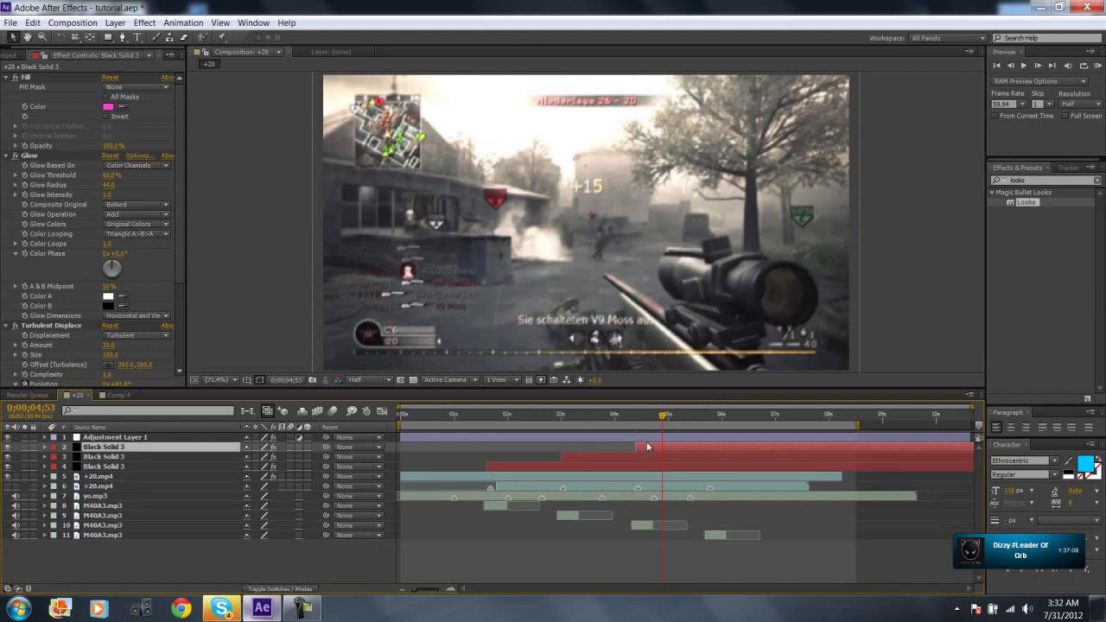
Duplicate the triangle layer and start the copy at about 0;00;05;43.
key("ctrl+d")
left_click_drag(681, 420, 709, 422)
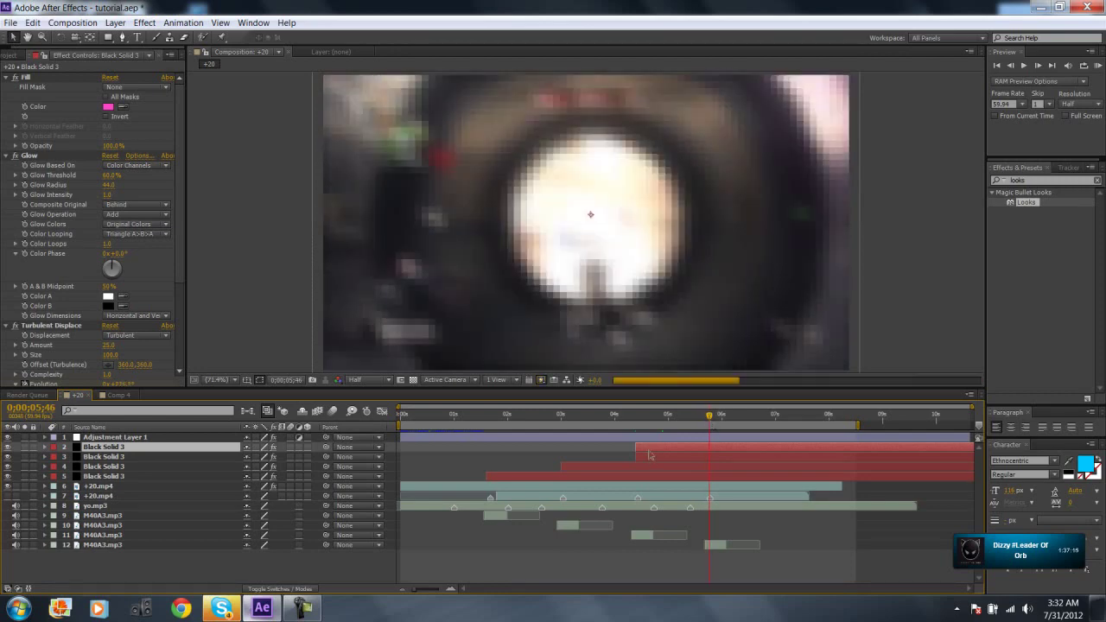
left_click_drag(687, 445, 723, 445)
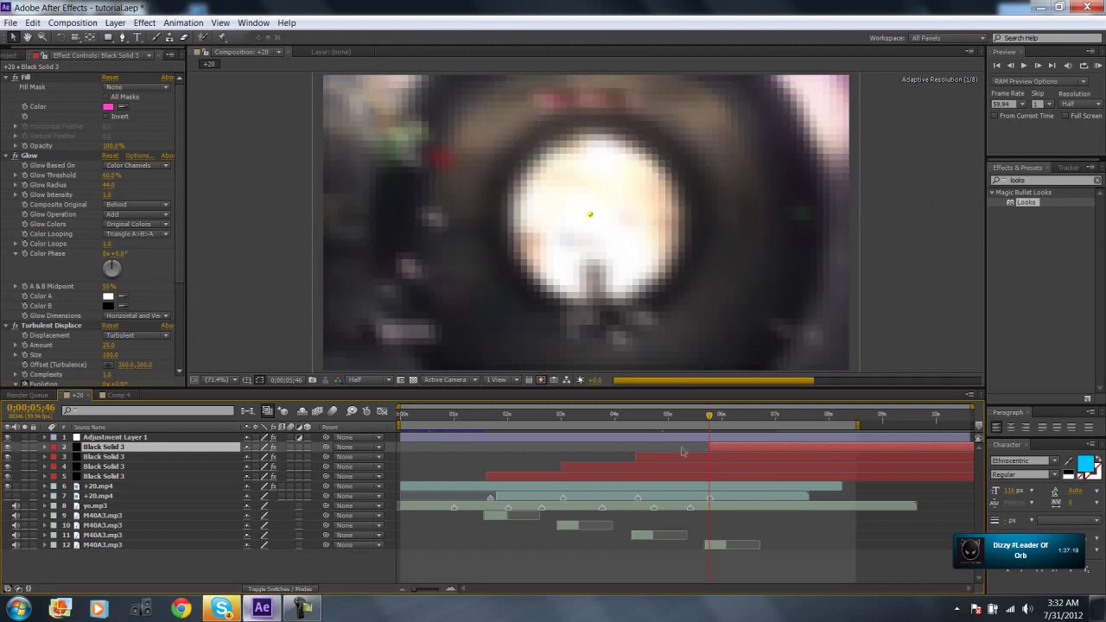
Set the copy's Rotation keyframe at 0;00;06;16 to 0°, collapse it, and preview the result.
key("u")
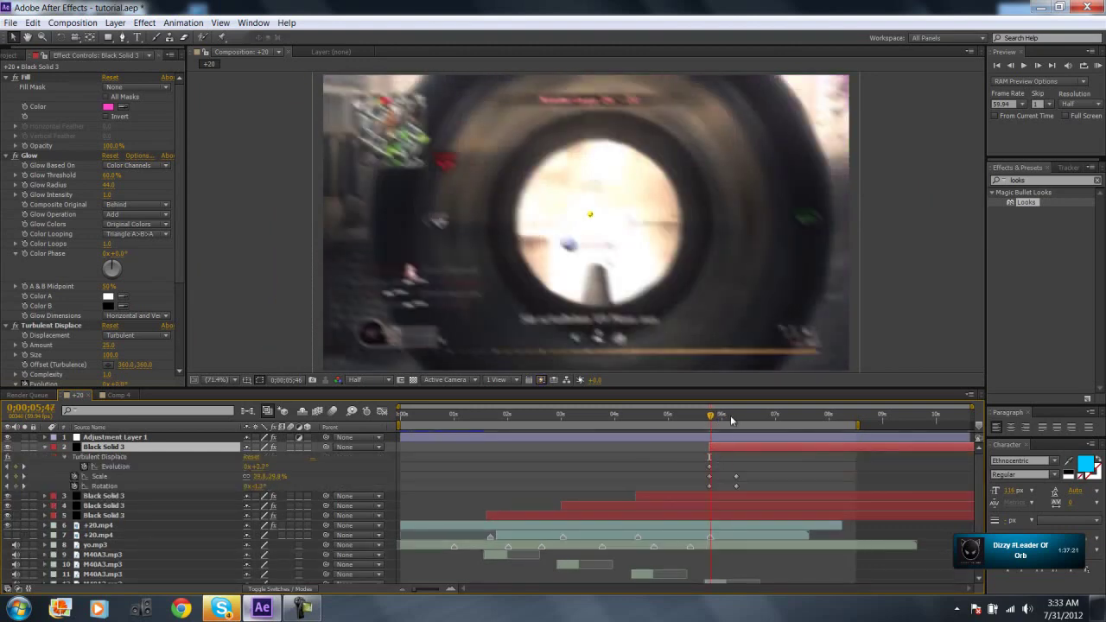
left_click_drag(731, 420, 736, 415)
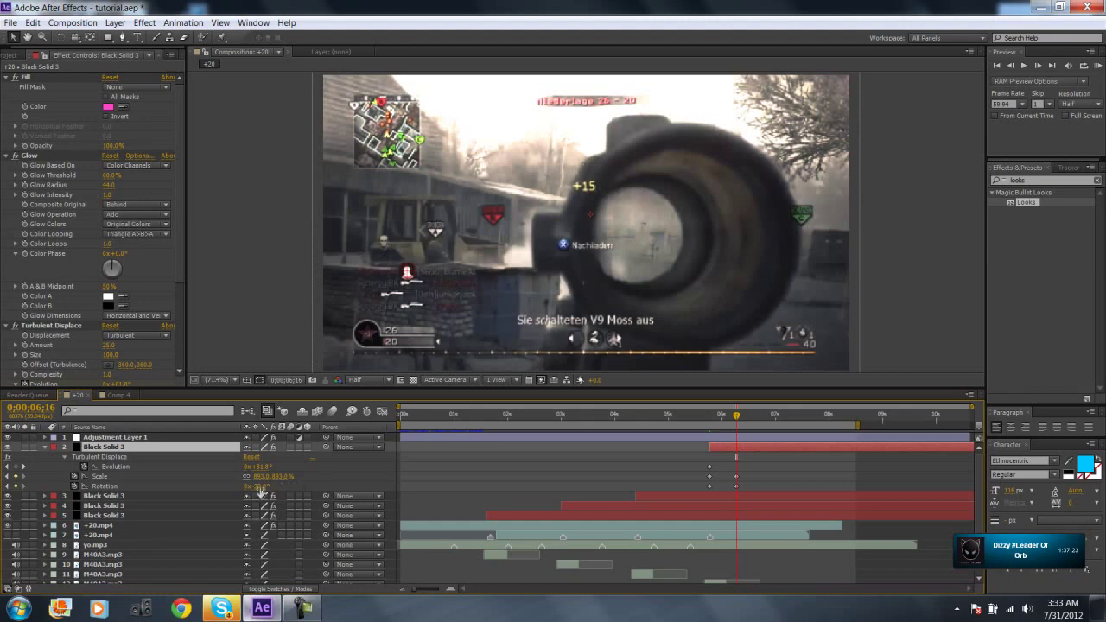
left_click_drag(260, 491, 279, 487)
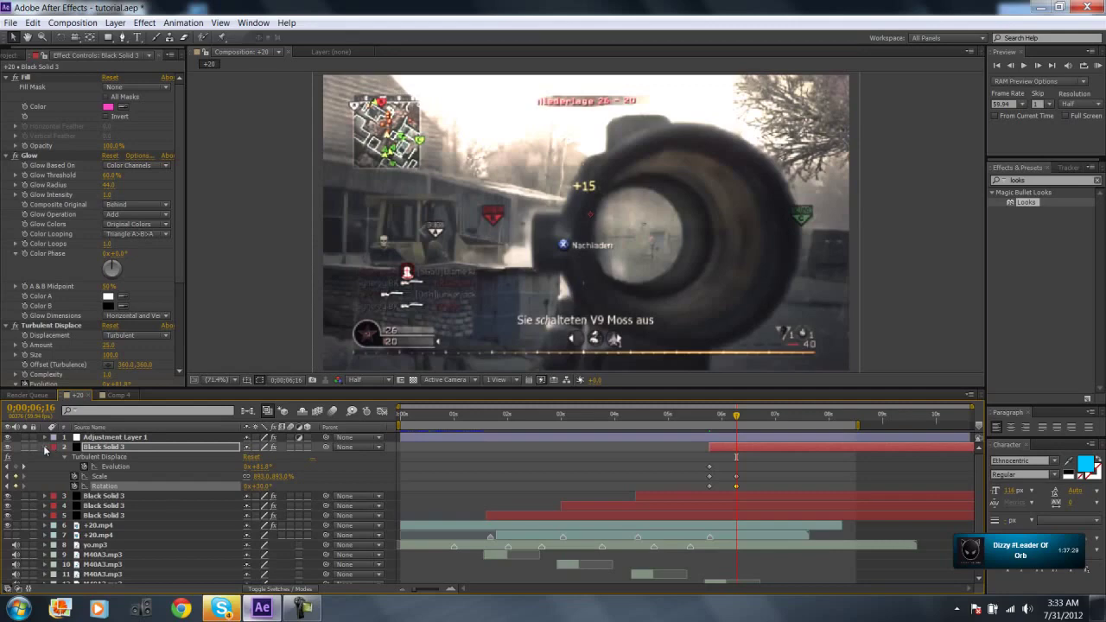
left_click(45, 447)
left_click(1096, 65)
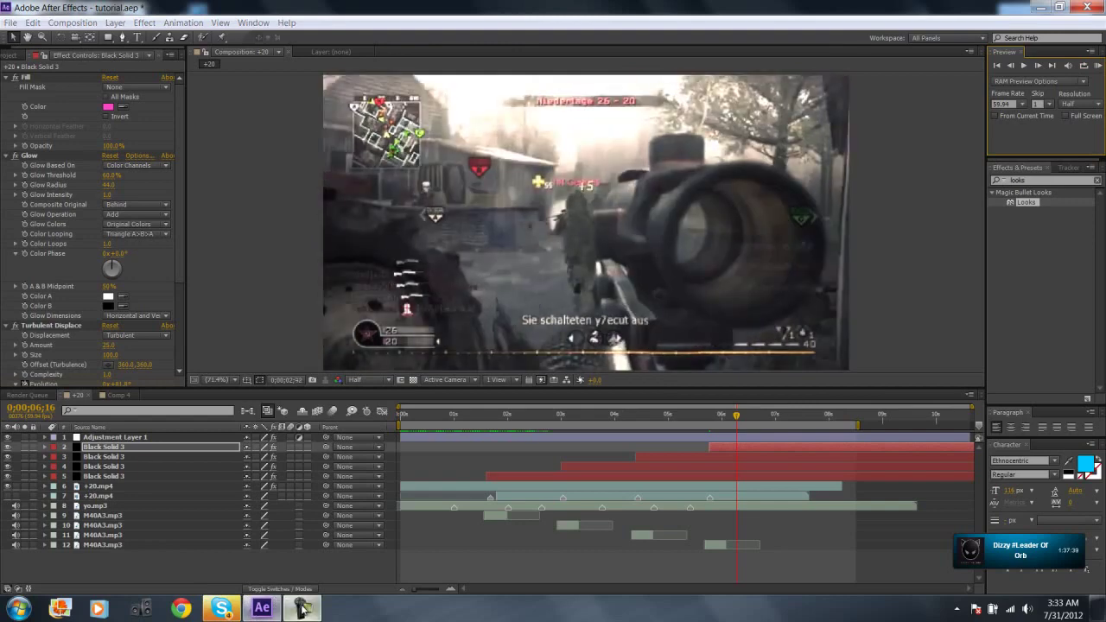
left_click(973, 608)
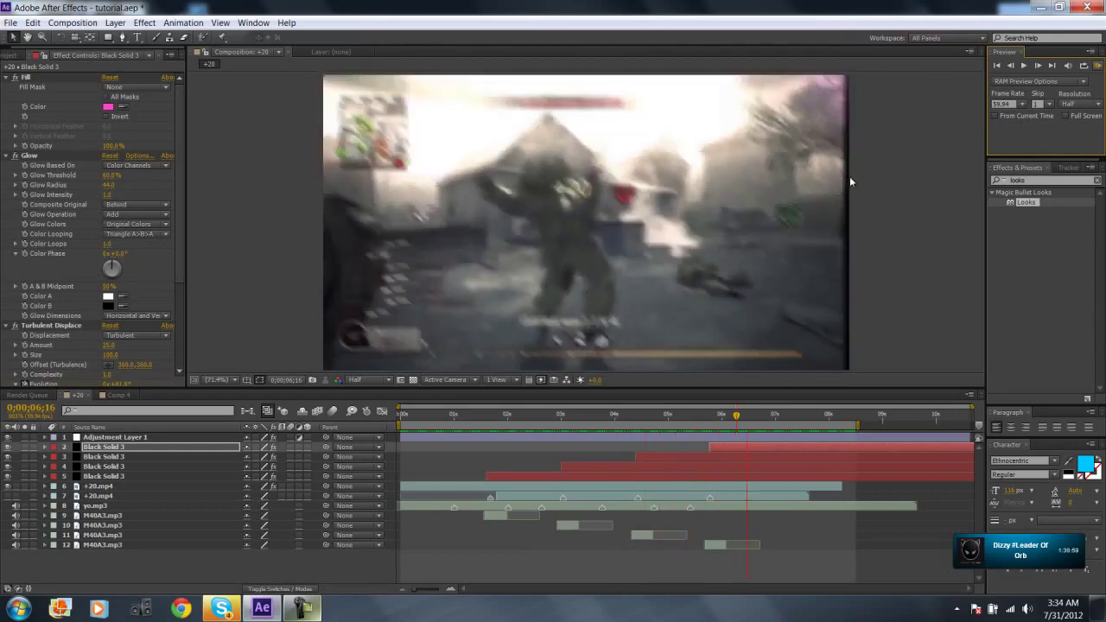
key("space")
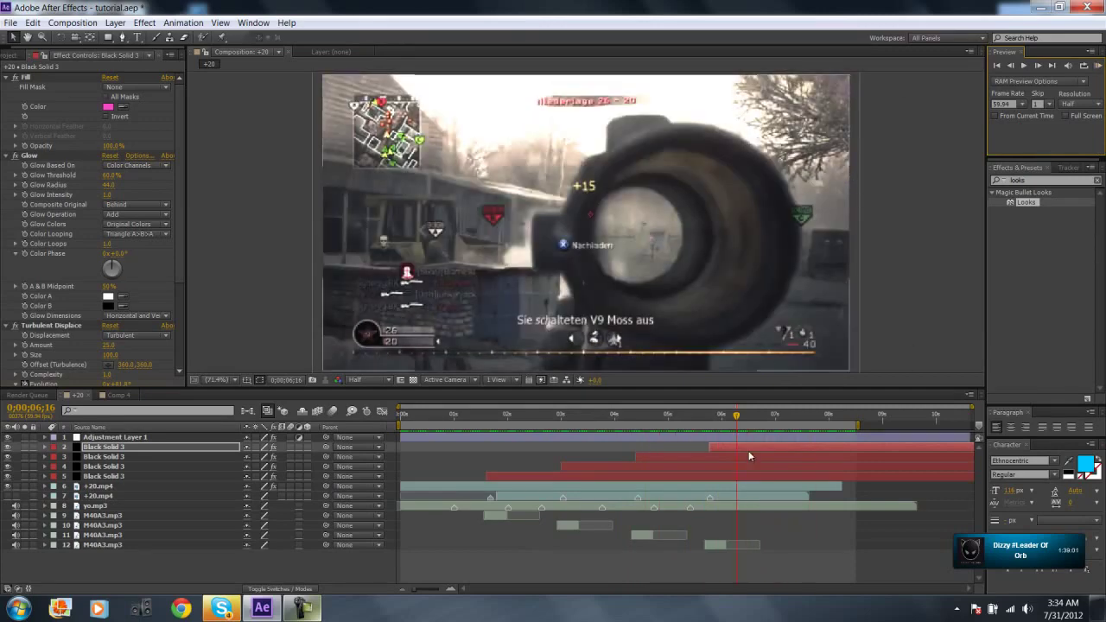
left_click(699, 414)
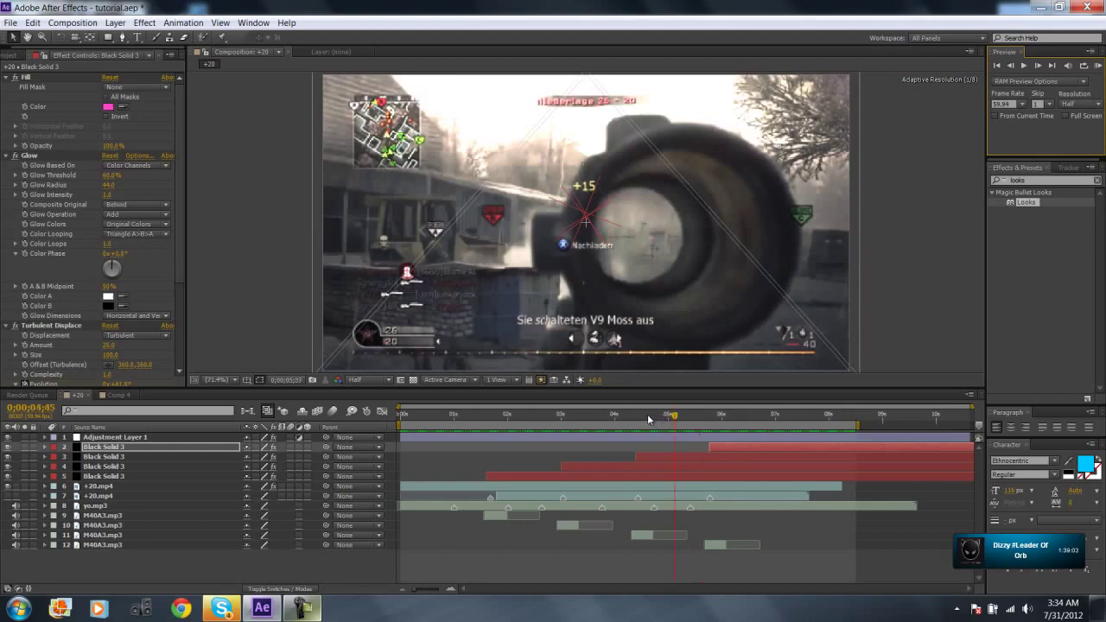
left_click_drag(648, 418, 571, 419)
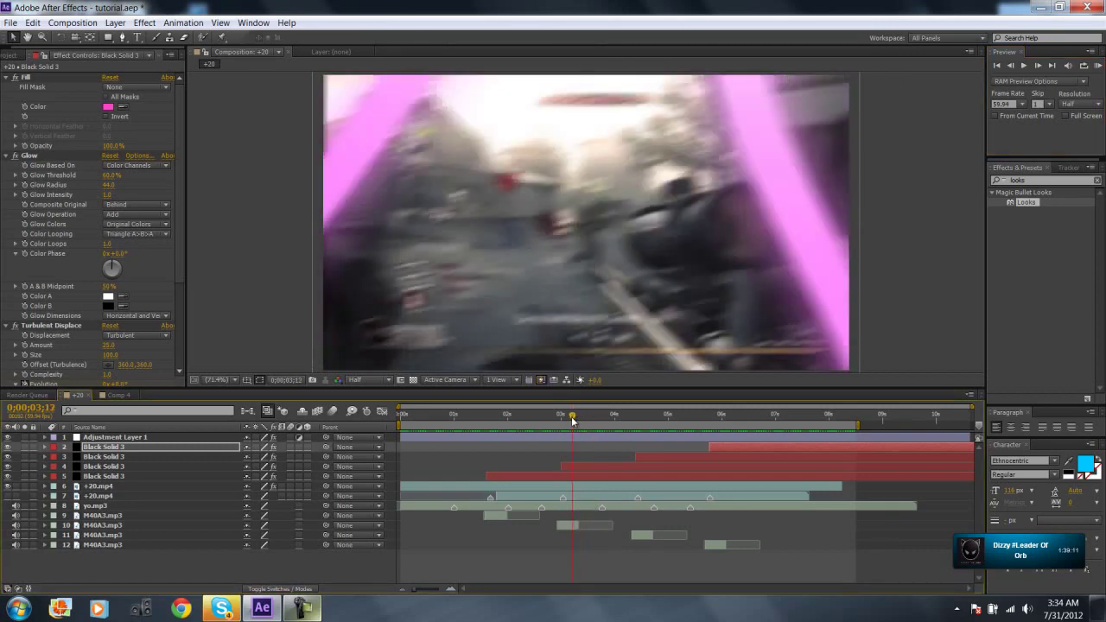
left_click(522, 419)
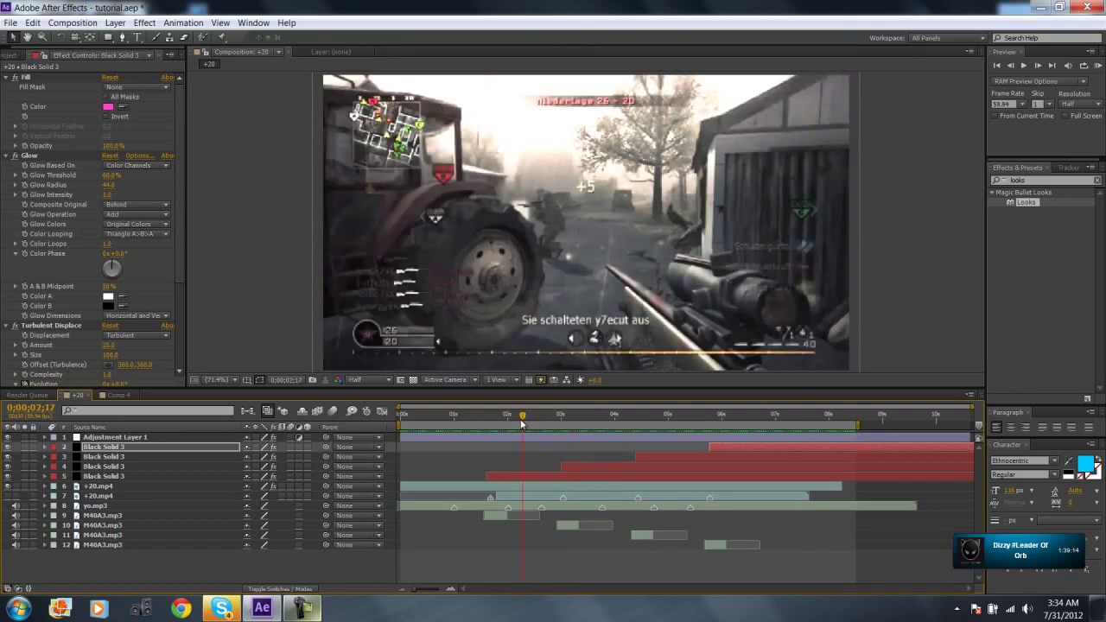
left_click_drag(521, 420, 506, 421)
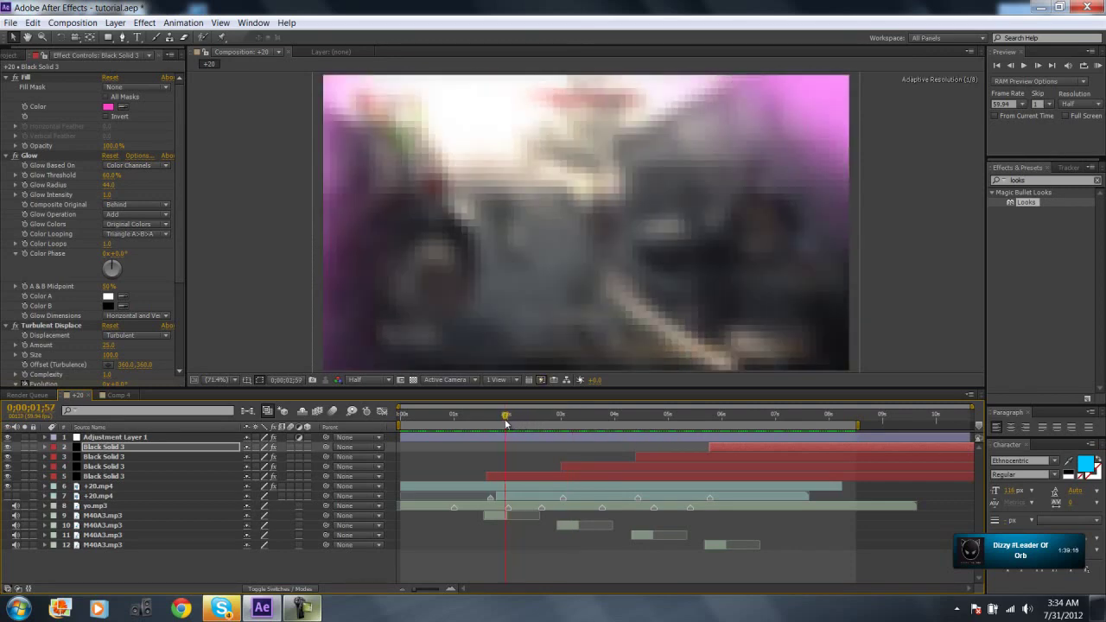